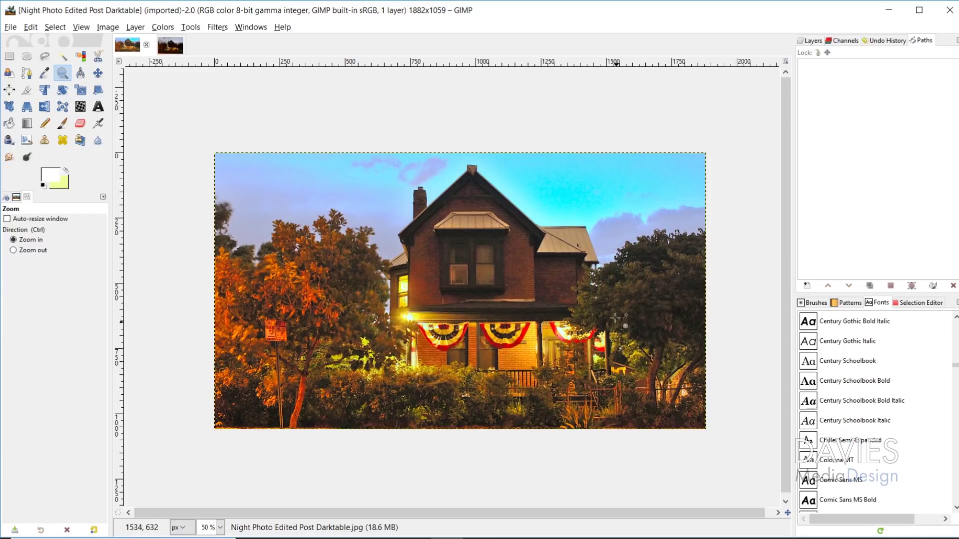
# Compare the unedited IMG_0253 photo with the edited night photo.
pyautogui.click(170, 44)
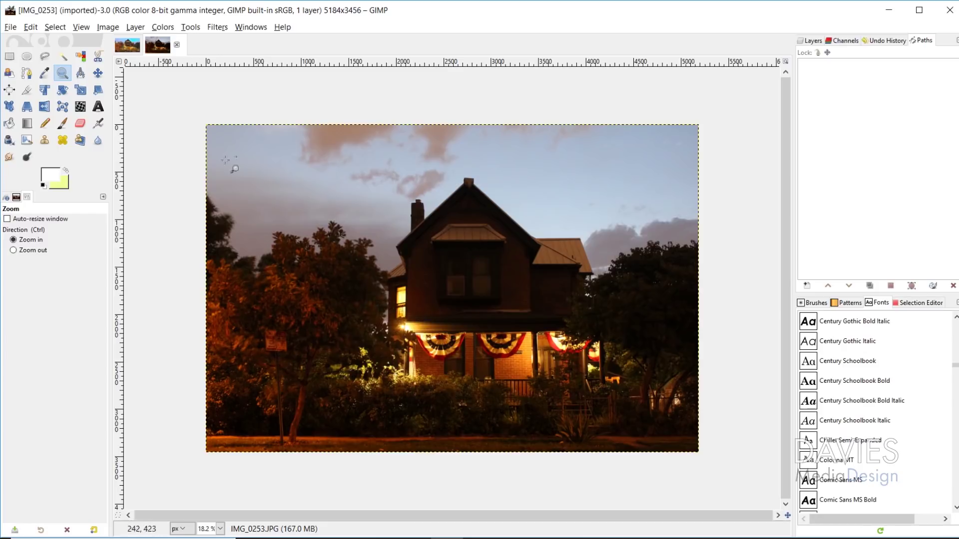
pyautogui.click(122, 46)
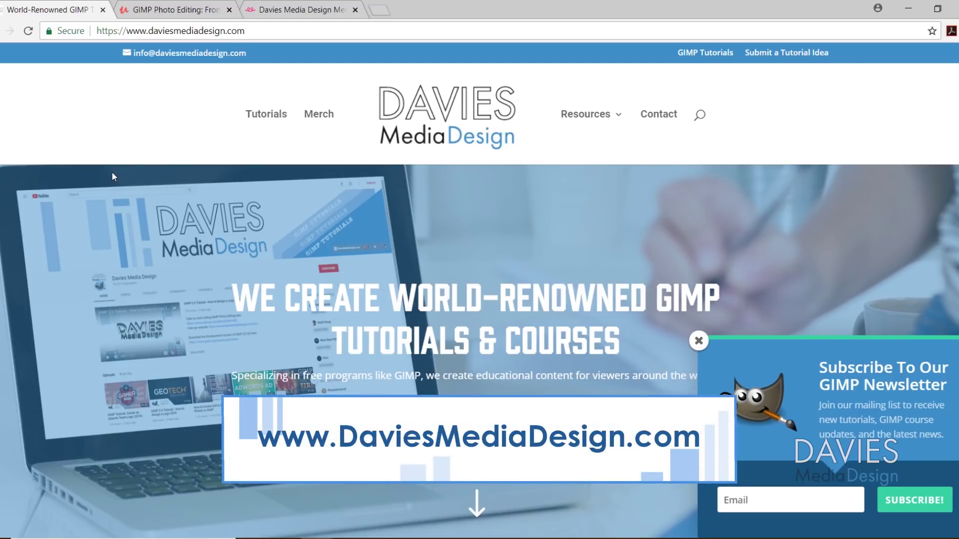
# Look through the Davies Media Design home page and the Udemy GIMP photo editing course page.
pyautogui.scroll(-15, 111, 172)
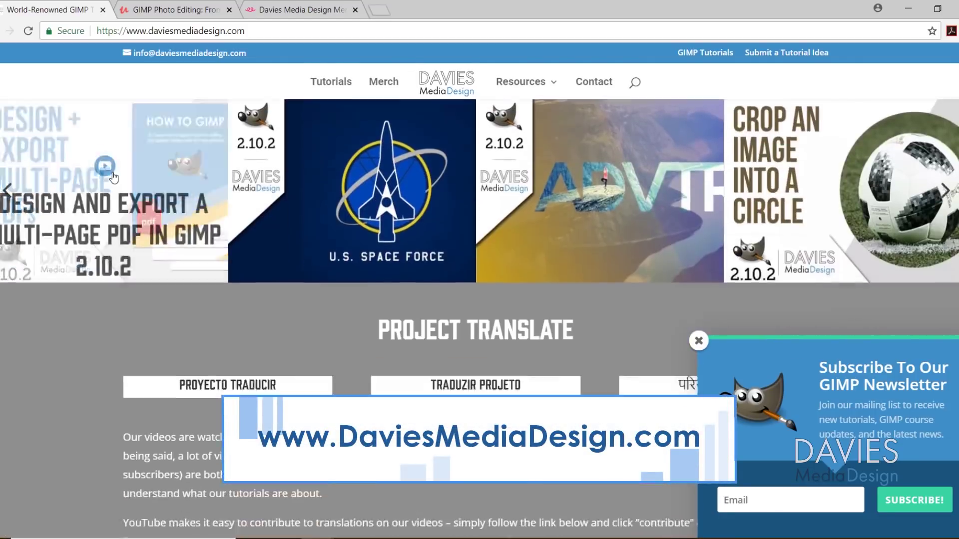
pyautogui.scroll(-5, 113, 174)
pyautogui.scroll(3, 113, 175)
pyautogui.scroll(-6, 522, 272)
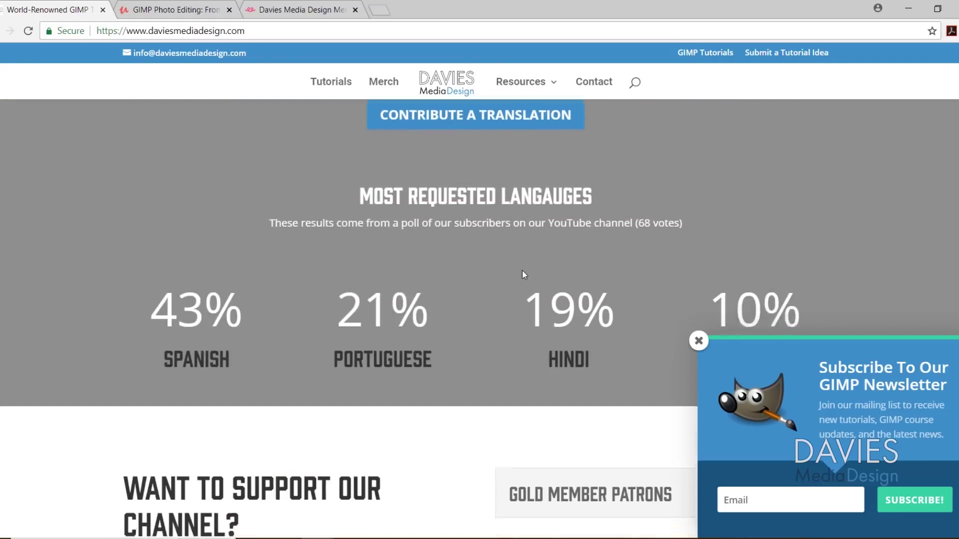
pyautogui.scroll(-20, 522, 271)
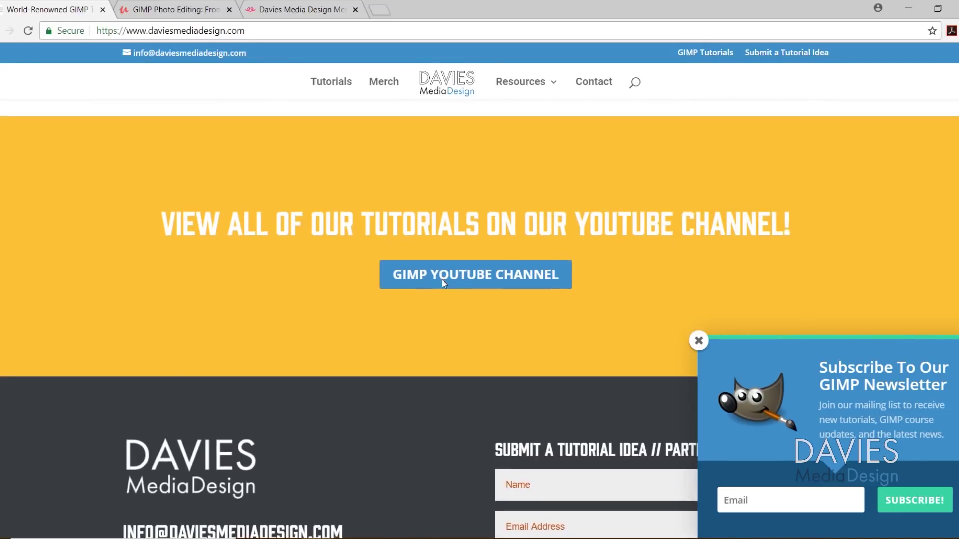
pyautogui.scroll(-3, 442, 280)
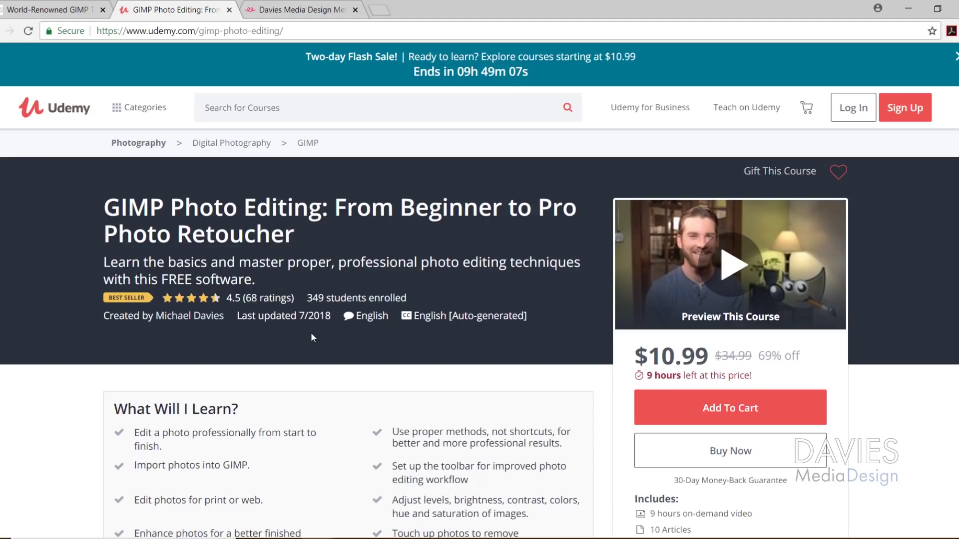
pyautogui.hotkey('ctrl', 'Tab')
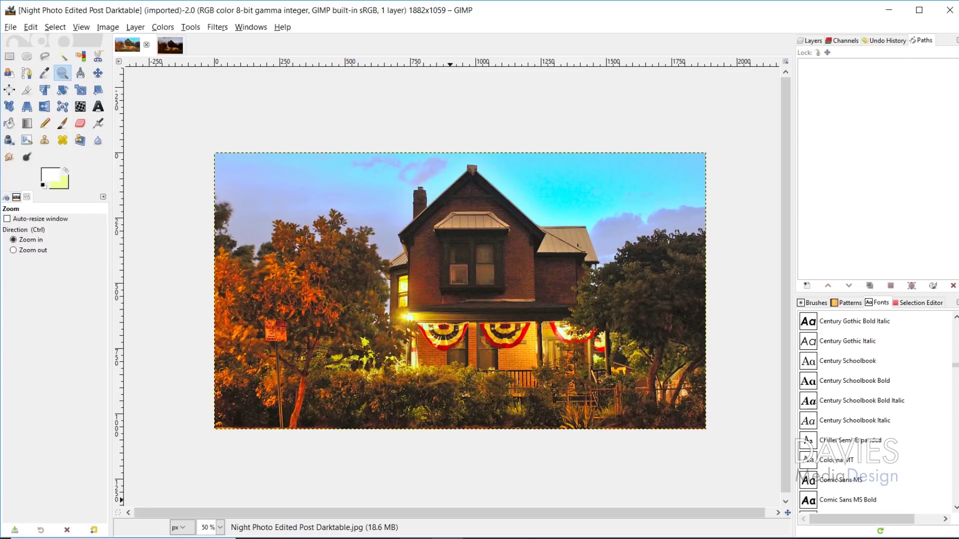
# Open the IMG_0253 photo from the Desktop folder in darktable and minimize the file window.
pyautogui.press('super+e')
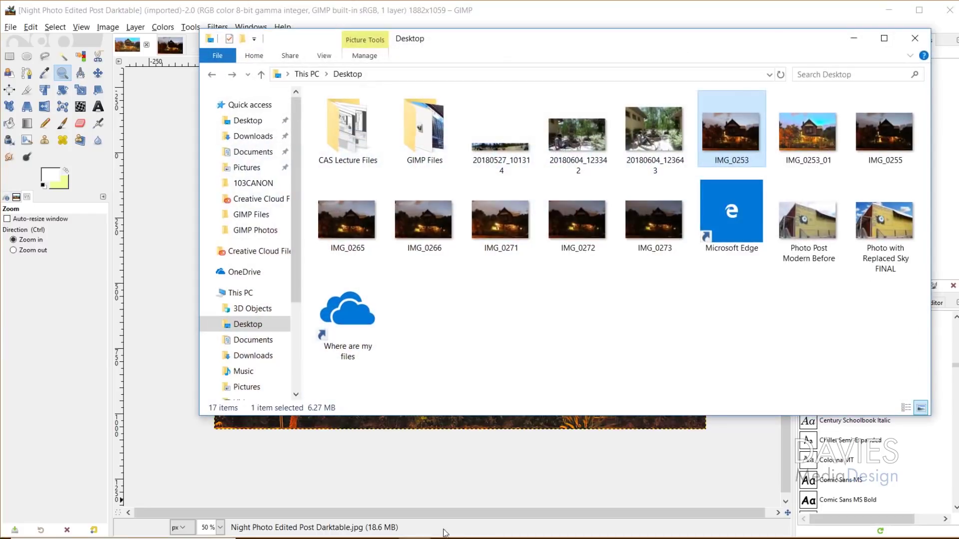
pyautogui.rightClick(730, 134)
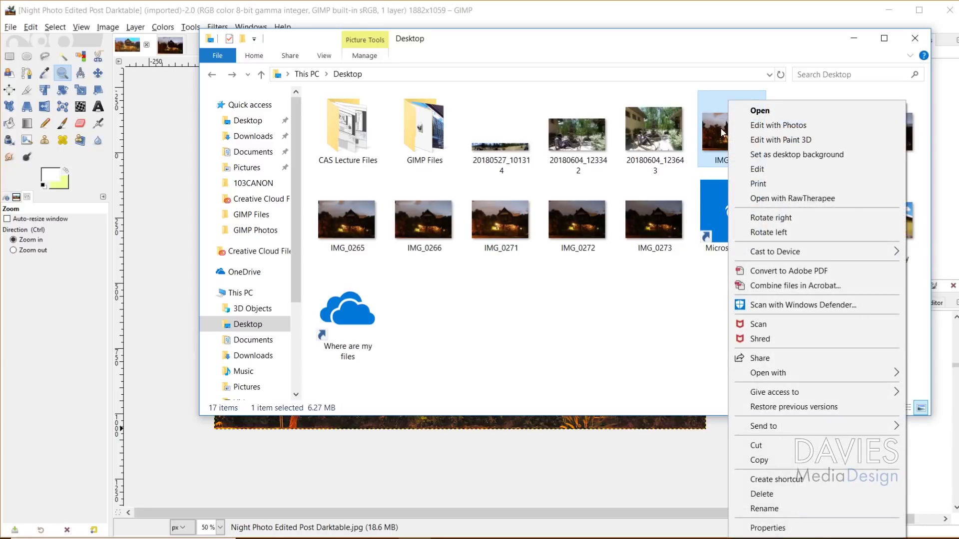
pyautogui.moveTo(763, 374)
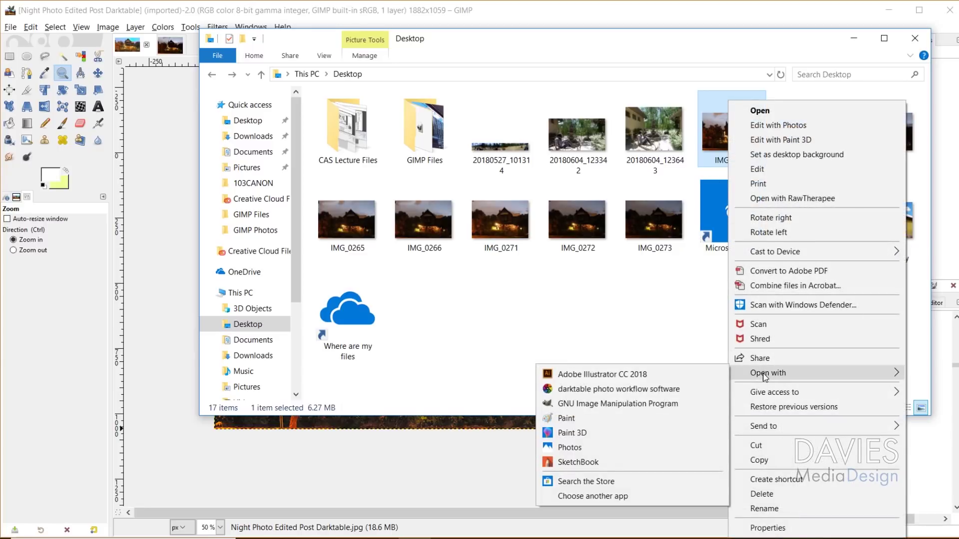
pyautogui.click(638, 395)
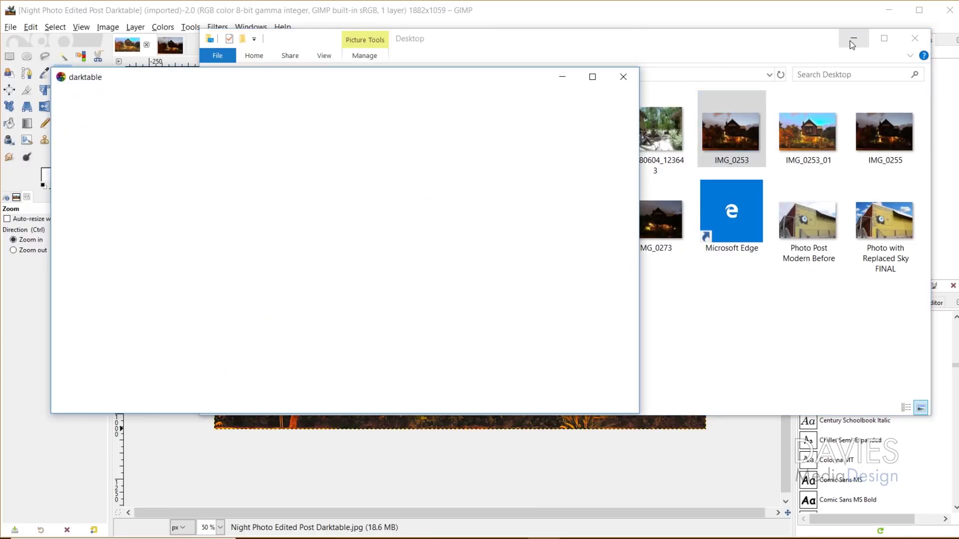
pyautogui.click(854, 40)
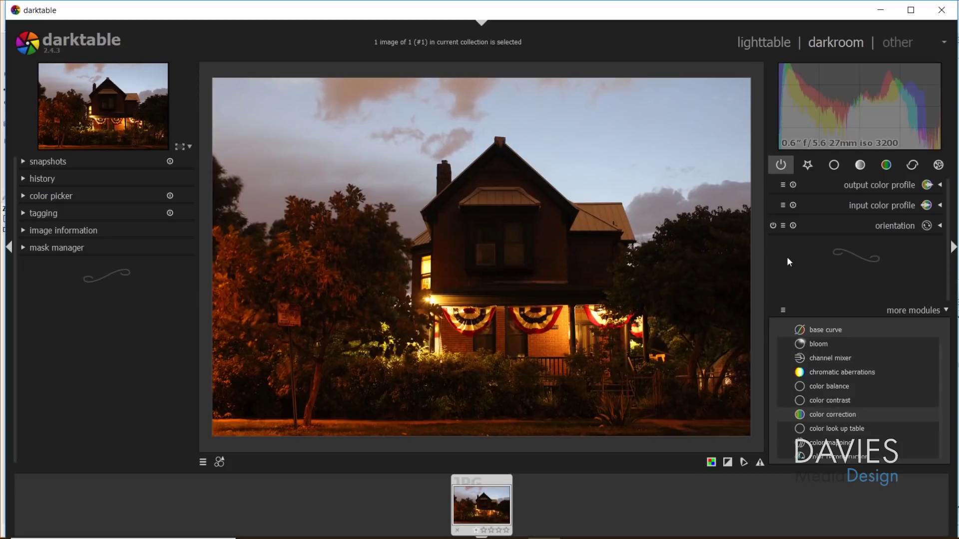
# Set brightness to 0.30, contrast to 0.12 and saturation to 0.25 in the contrast brightness saturation module.
pyautogui.click(837, 164)
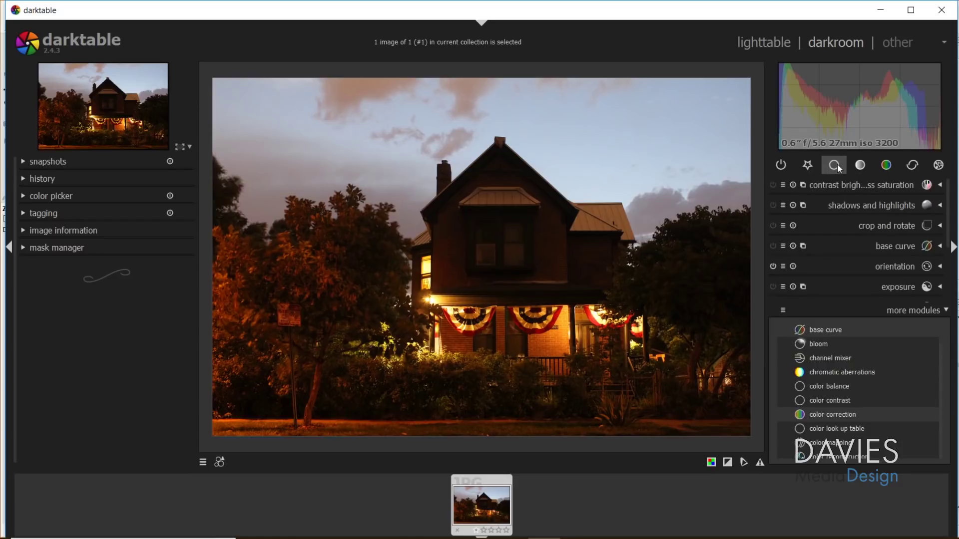
pyautogui.click(846, 190)
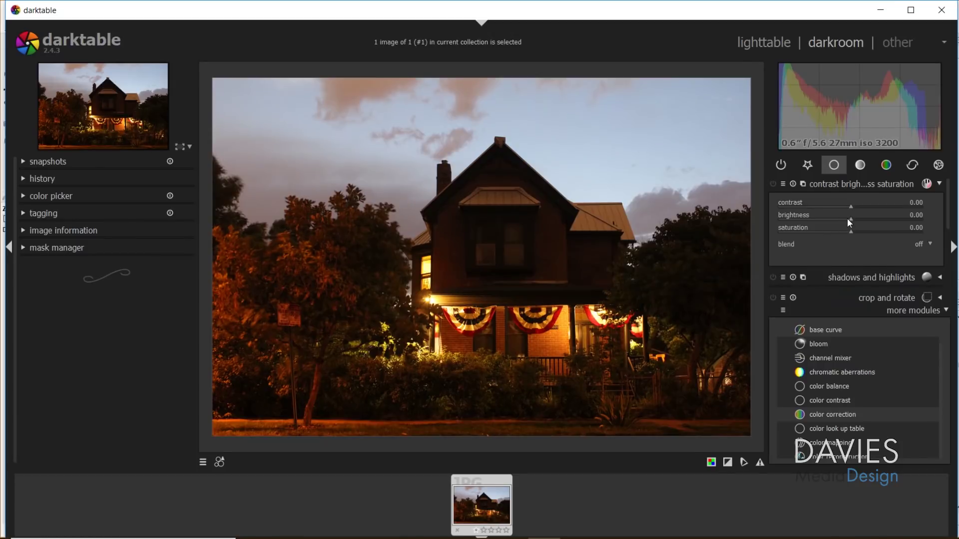
pyautogui.moveTo(851, 220); pyautogui.dragTo(869, 221)
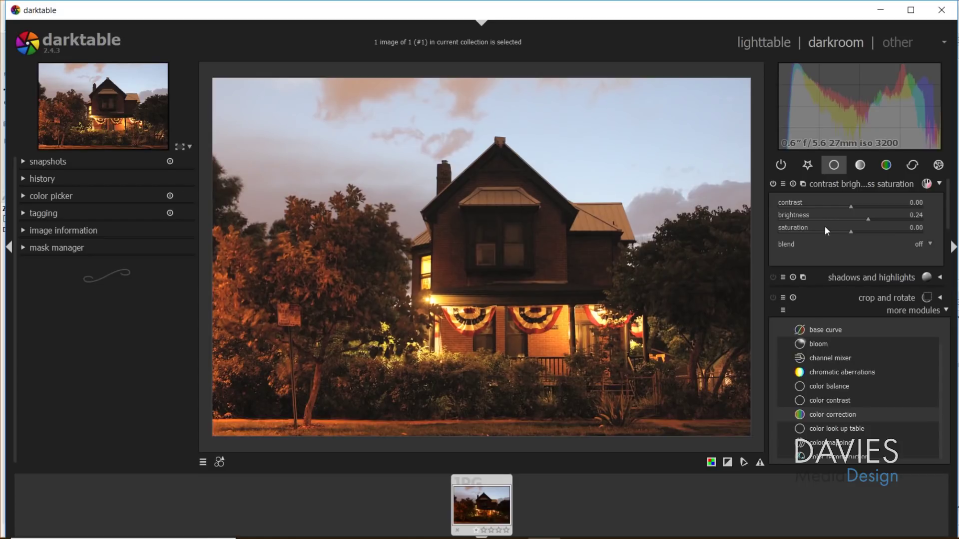
pyautogui.moveTo(867, 221); pyautogui.dragTo(873, 218)
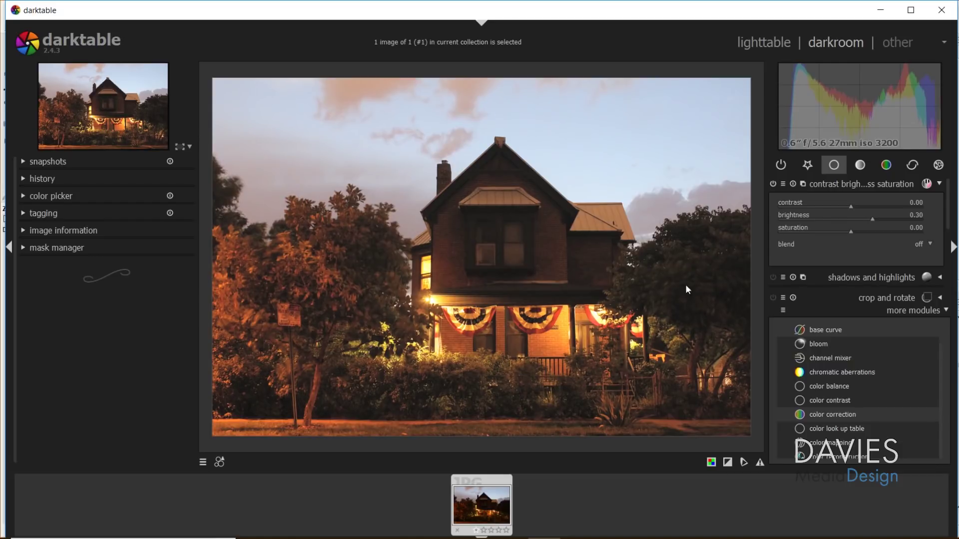
pyautogui.moveTo(851, 205); pyautogui.dragTo(859, 206)
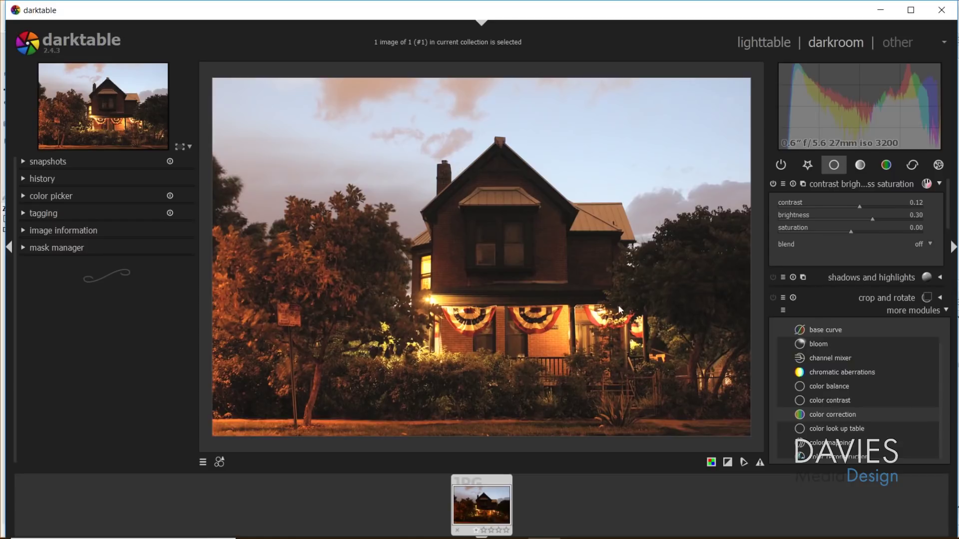
pyautogui.moveTo(851, 230); pyautogui.dragTo(869, 235)
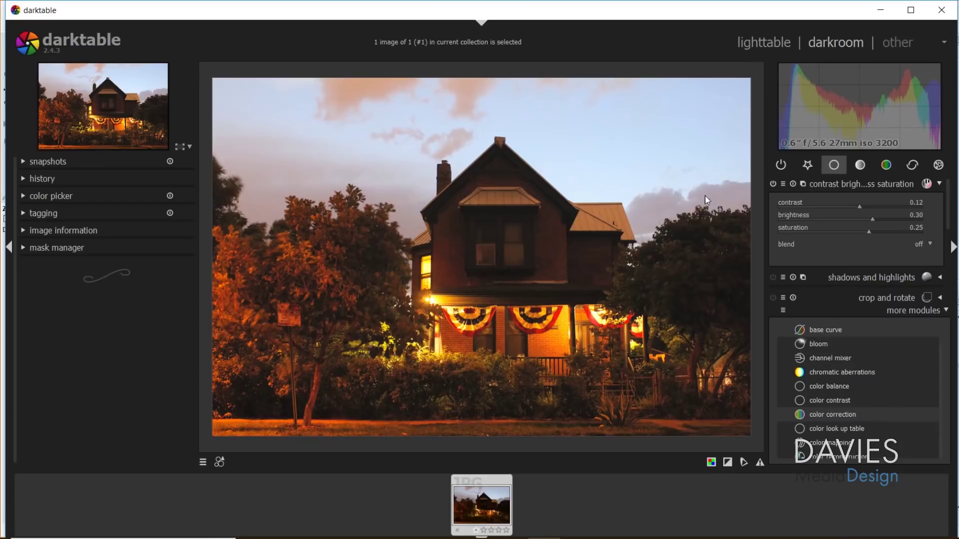
pyautogui.click(854, 183)
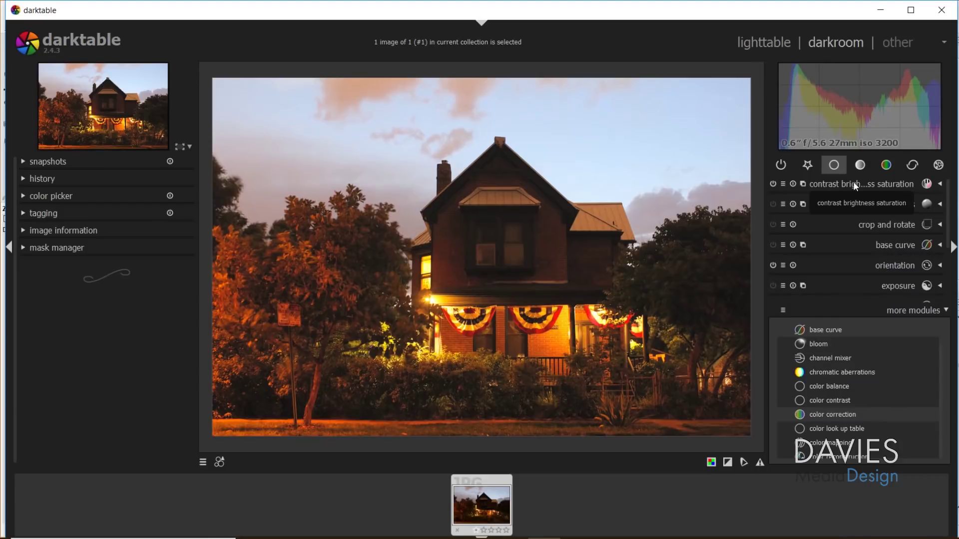
# Set the exposure to 0.23 EV and the black level to 0.0047 in the exposure module.
pyautogui.click(860, 286)
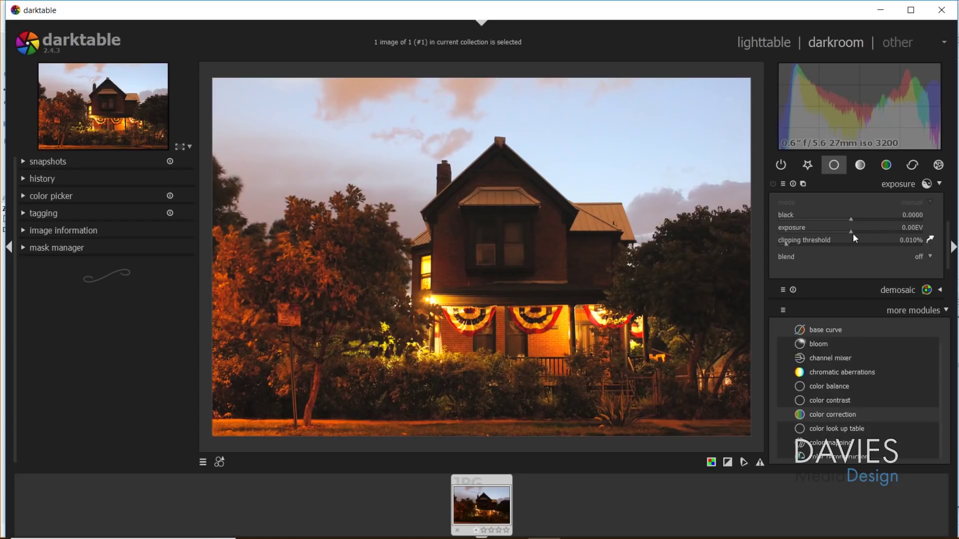
pyautogui.moveTo(853, 233); pyautogui.dragTo(872, 233)
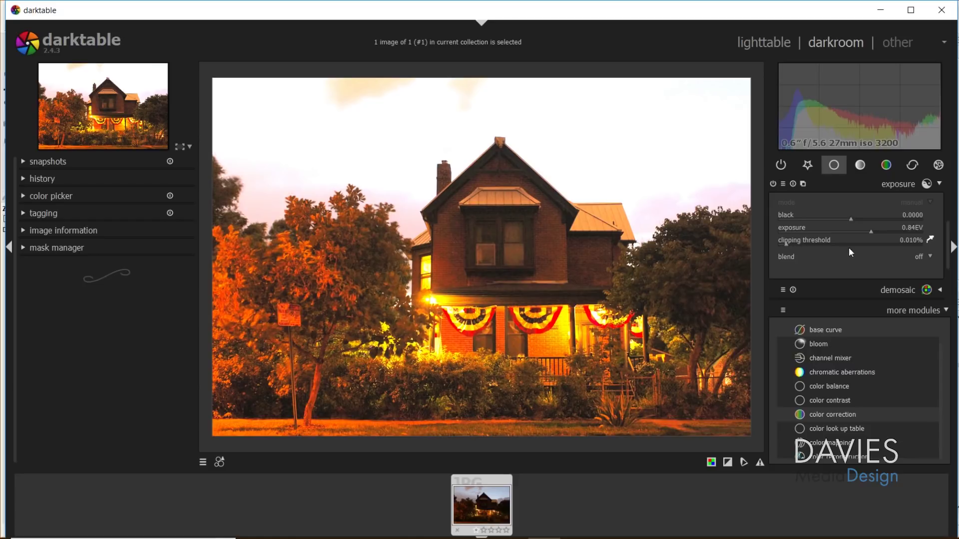
pyautogui.click(870, 232)
pyautogui.click(859, 234)
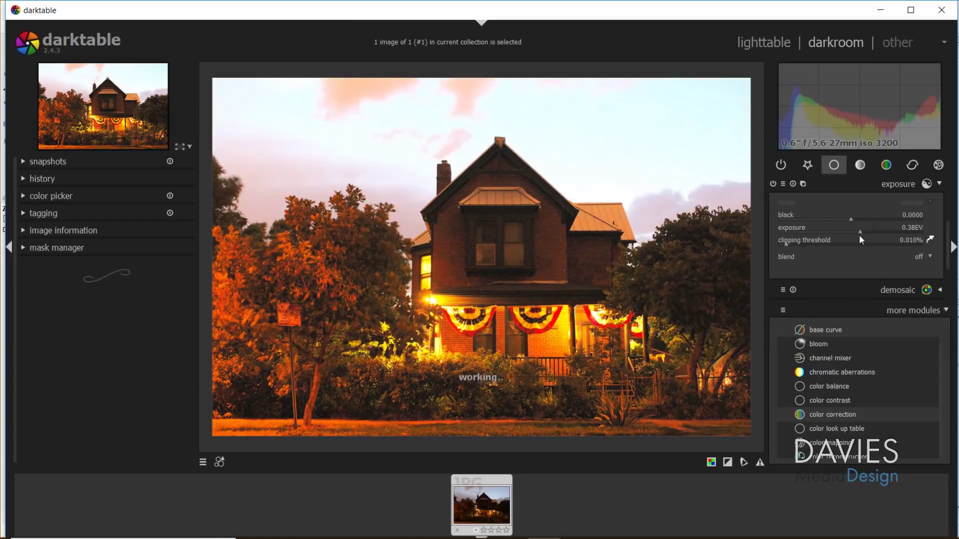
pyautogui.click(856, 234)
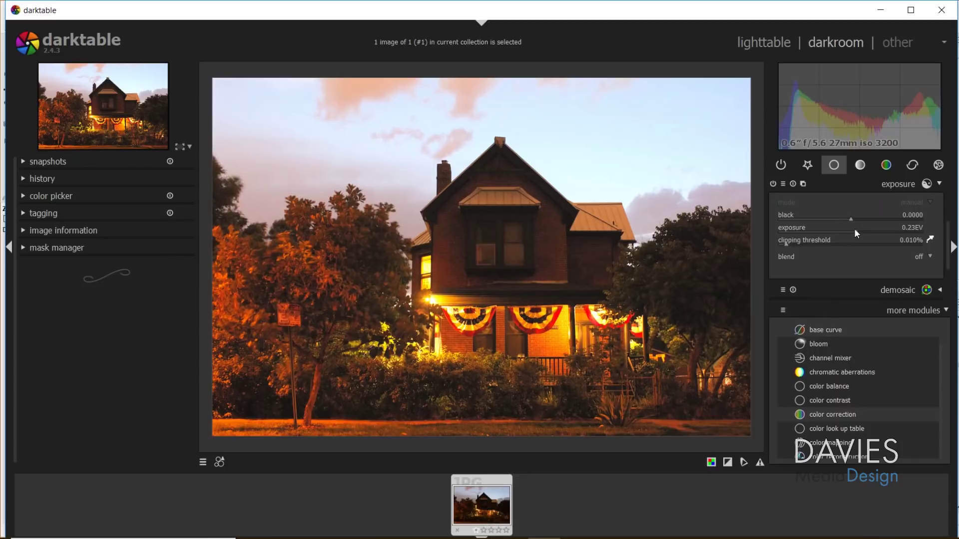
pyautogui.click(851, 218)
pyautogui.scroll(1, 854, 222)
# Compare the photo with the exposure adjustment switched off and on, leave it on and collapse the module.
pyautogui.click(773, 184)
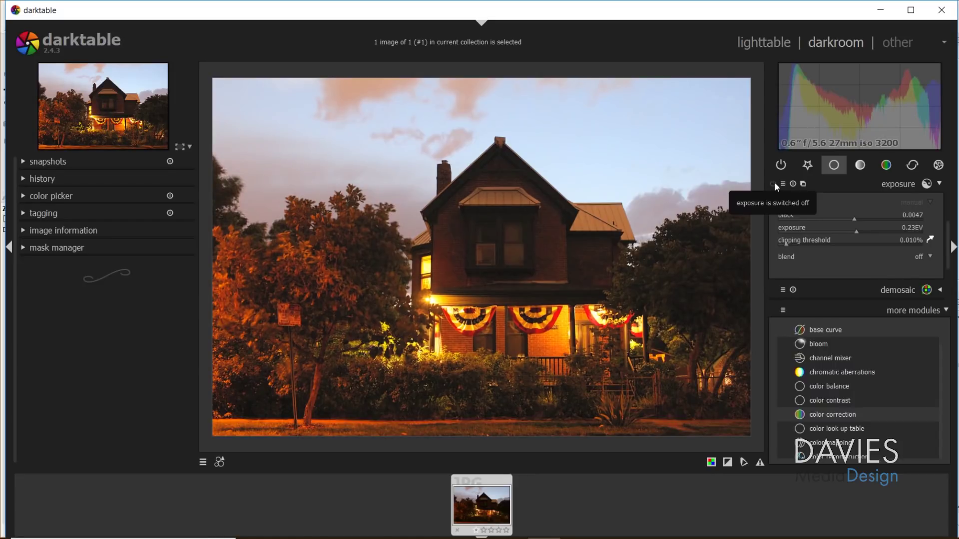
pyautogui.click(773, 183)
pyautogui.click(774, 185)
pyautogui.click(772, 183)
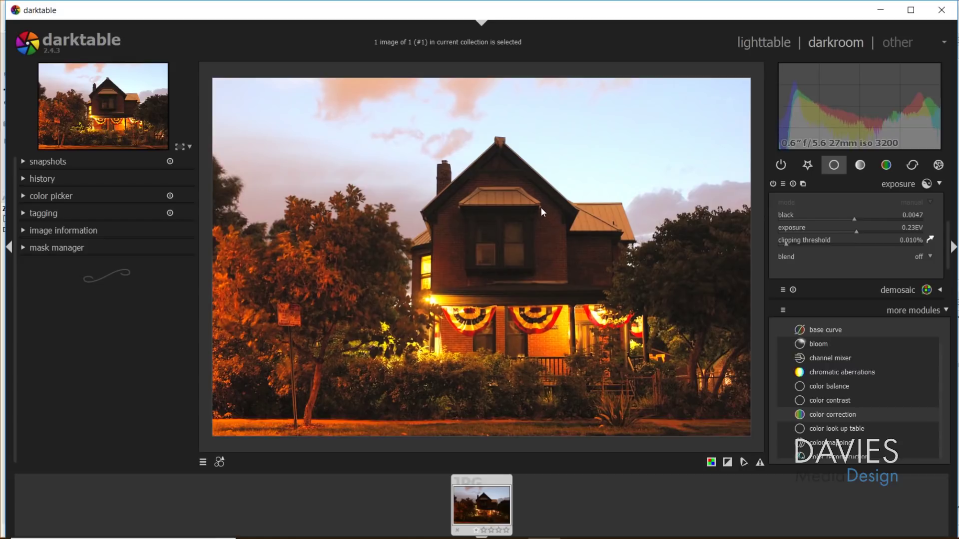
pyautogui.click(875, 189)
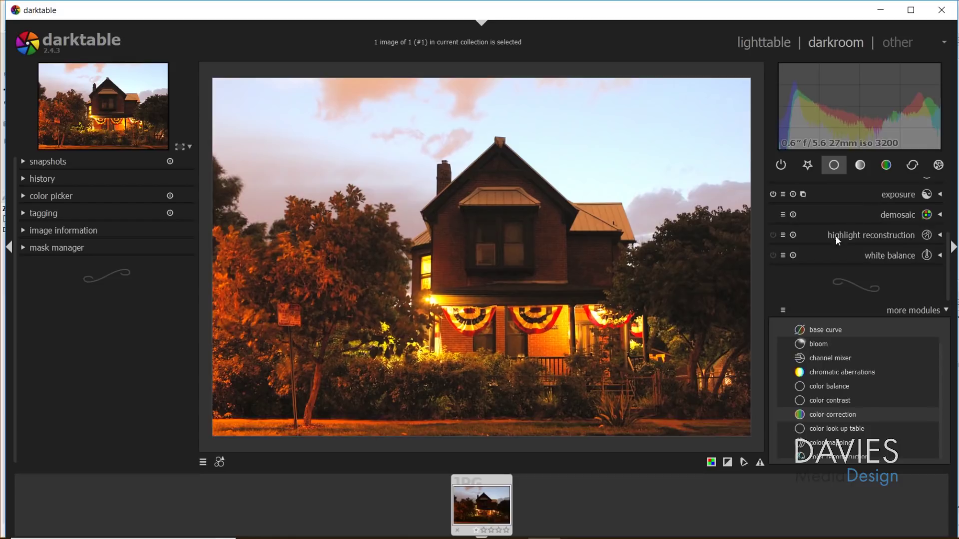
# Set the white balance temperature to 5513K and the tint to 1.011.
pyautogui.click(883, 254)
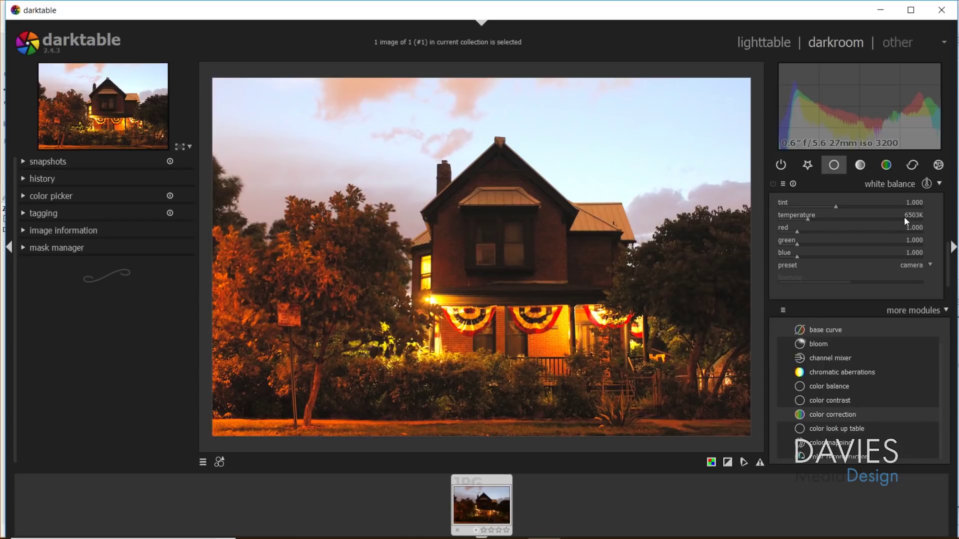
pyautogui.click(806, 218)
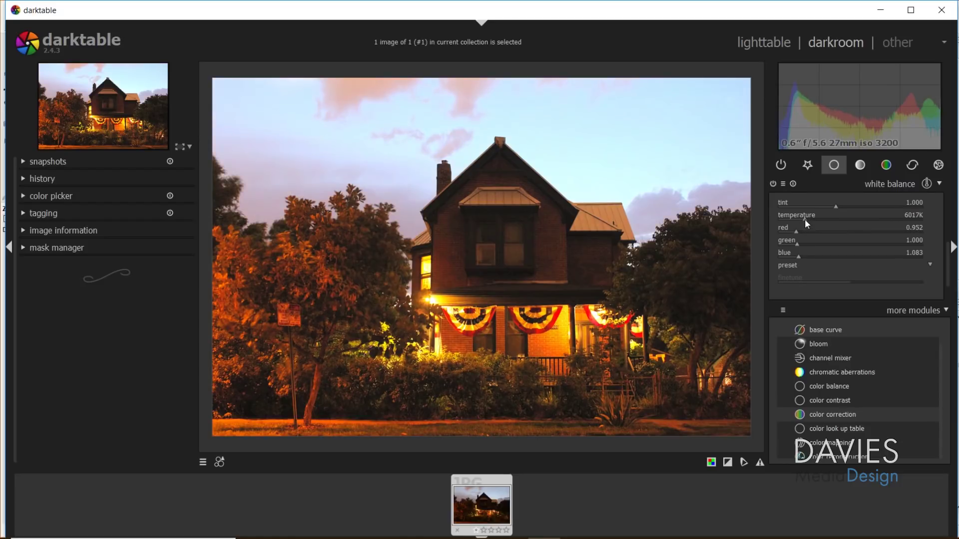
pyautogui.click(801, 220)
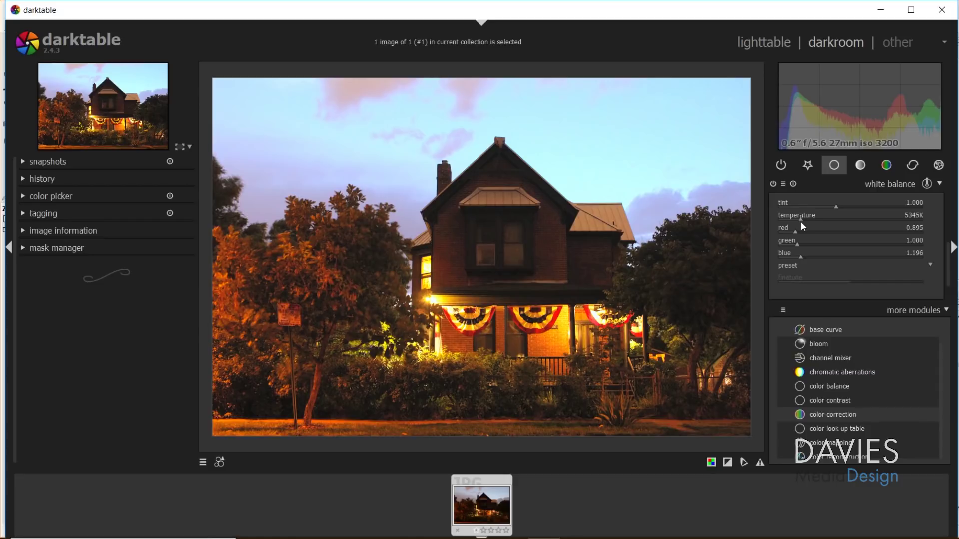
pyautogui.moveTo(801, 221); pyautogui.dragTo(793, 226)
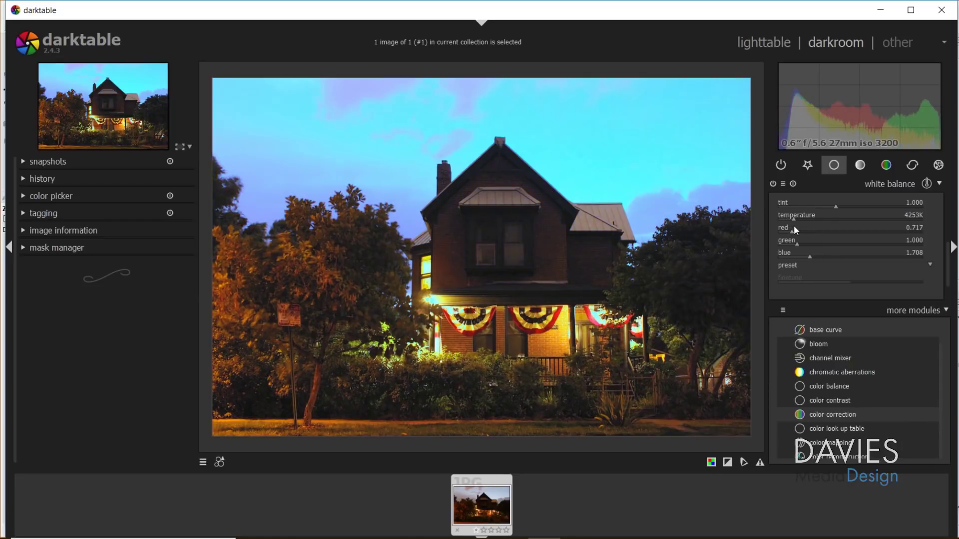
pyautogui.doubleClick(793, 226)
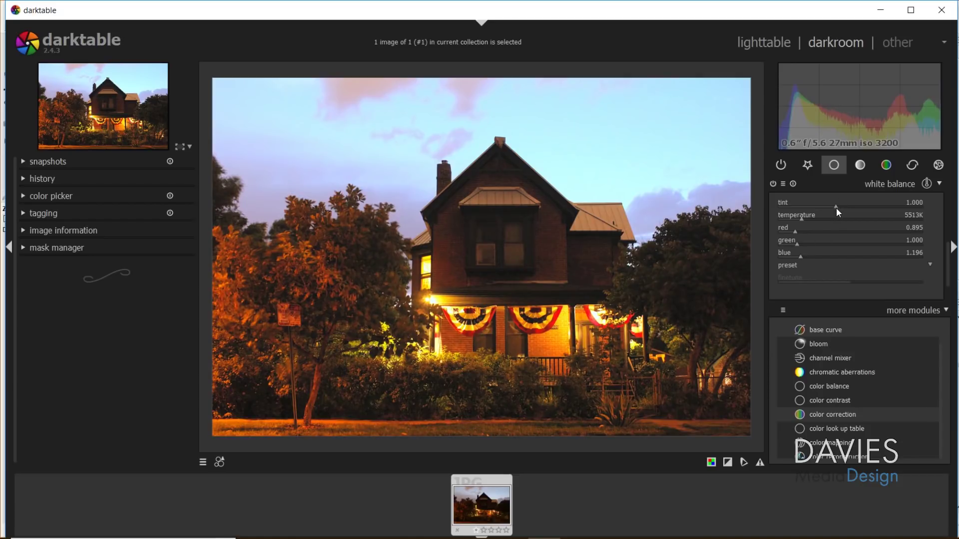
pyautogui.moveTo(835, 208); pyautogui.dragTo(837, 208)
# Compare the photo with the white balance adjustment switched off and on, leaving it switched on.
pyautogui.click(772, 183)
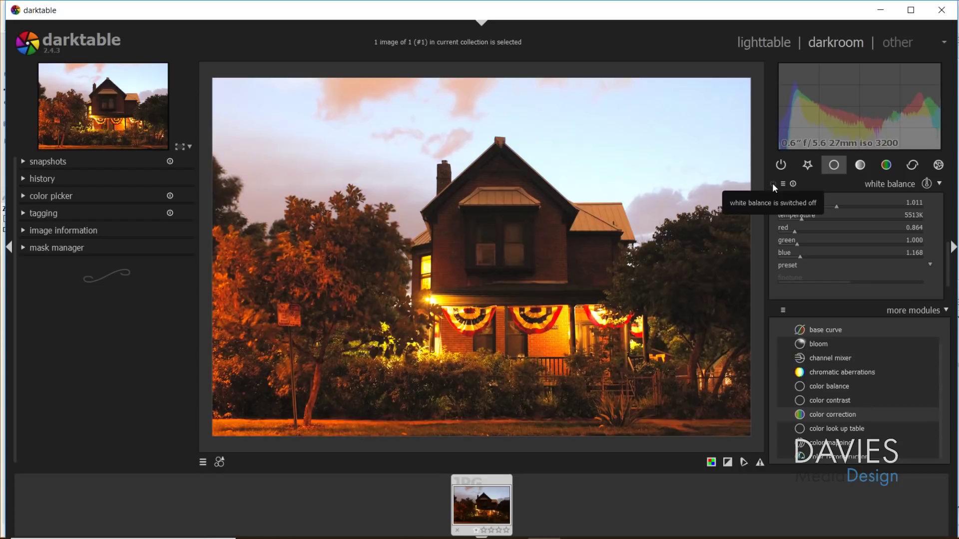
pyautogui.click(772, 183)
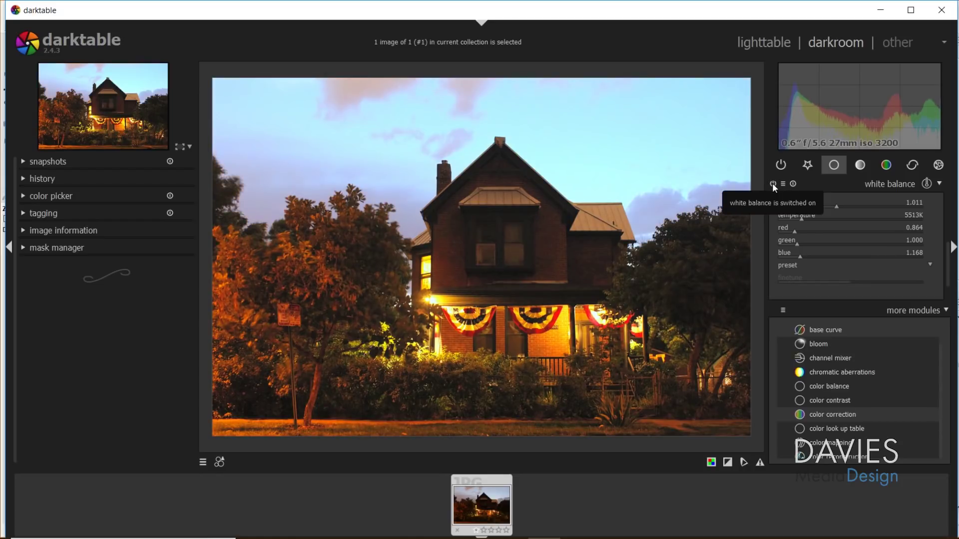
pyautogui.click(772, 184)
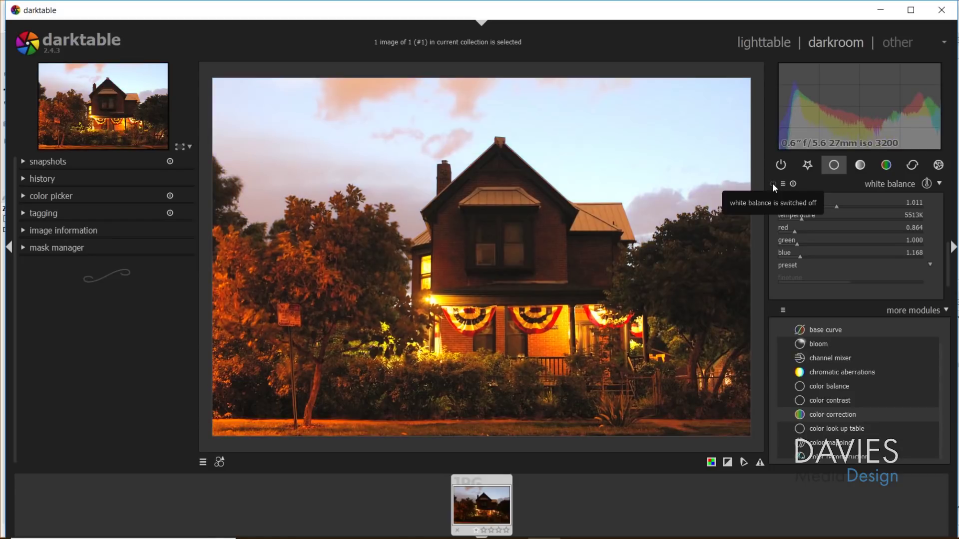
pyautogui.click(772, 184)
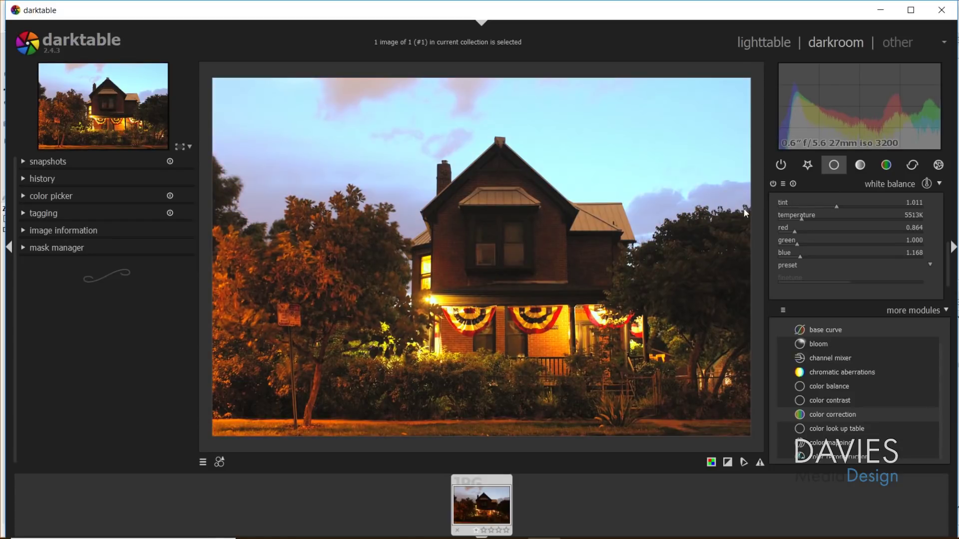
# Check the photo with the white balance module off and on, and set its temperature to 4505K.
pyautogui.click(773, 184)
pyautogui.click(772, 184)
pyautogui.moveTo(802, 219); pyautogui.dragTo(794, 225)
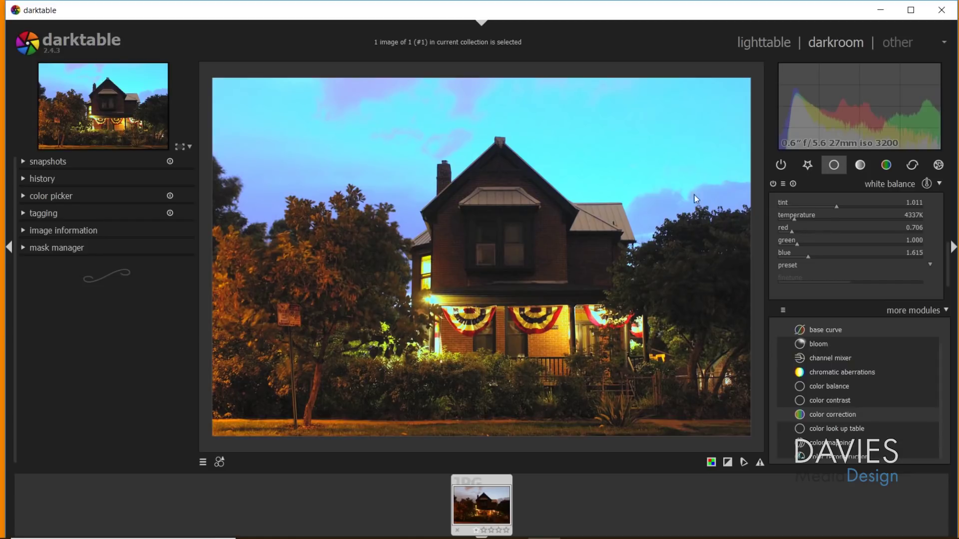
pyautogui.moveTo(792, 217); pyautogui.dragTo(795, 217)
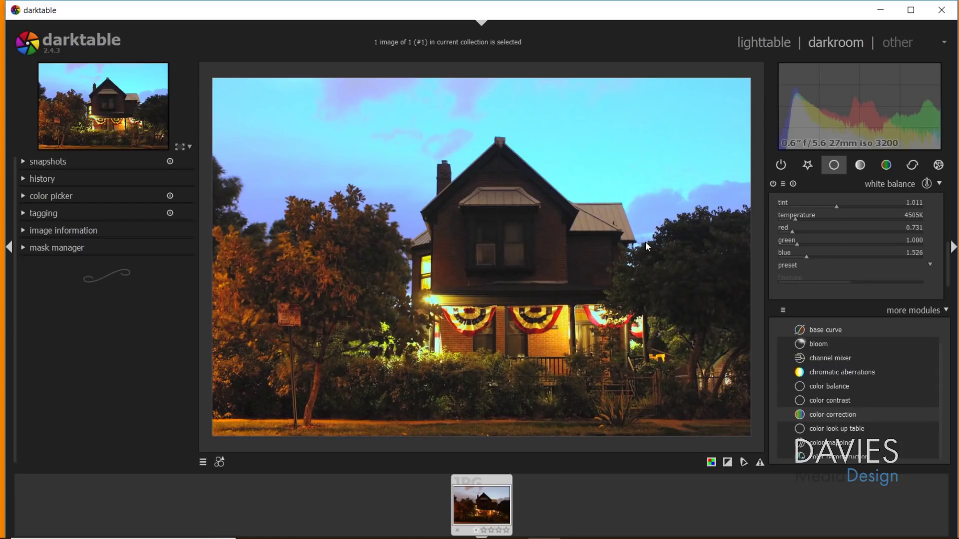
# Find the vibrance module in the list of additional modules and mark it as a favourite.
pyautogui.click(914, 310)
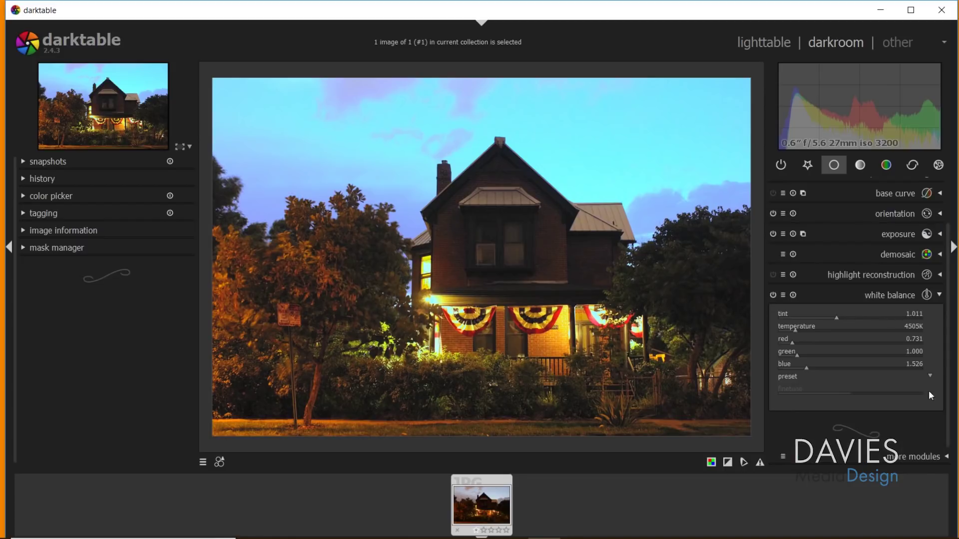
pyautogui.click(917, 460)
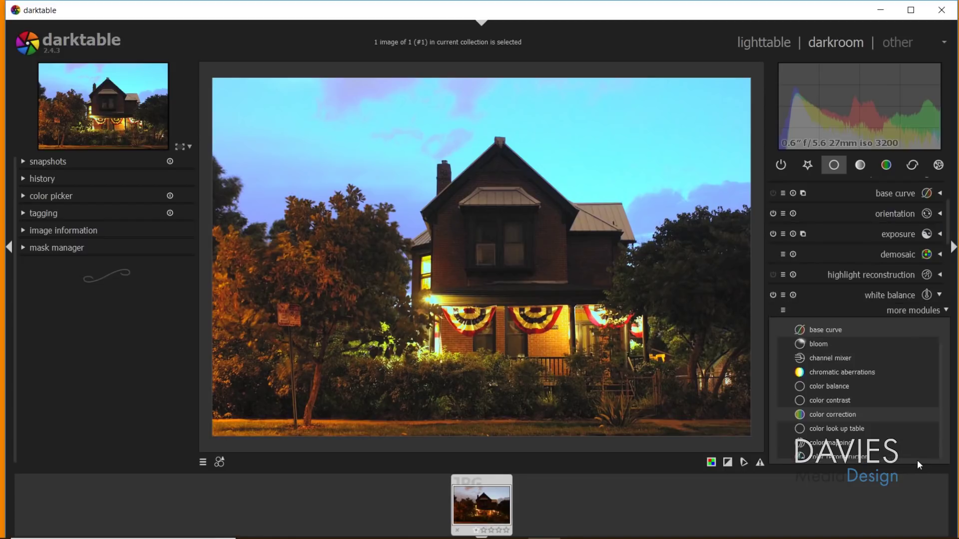
pyautogui.scroll(-3, 854, 392)
pyautogui.scroll(-5, 857, 398)
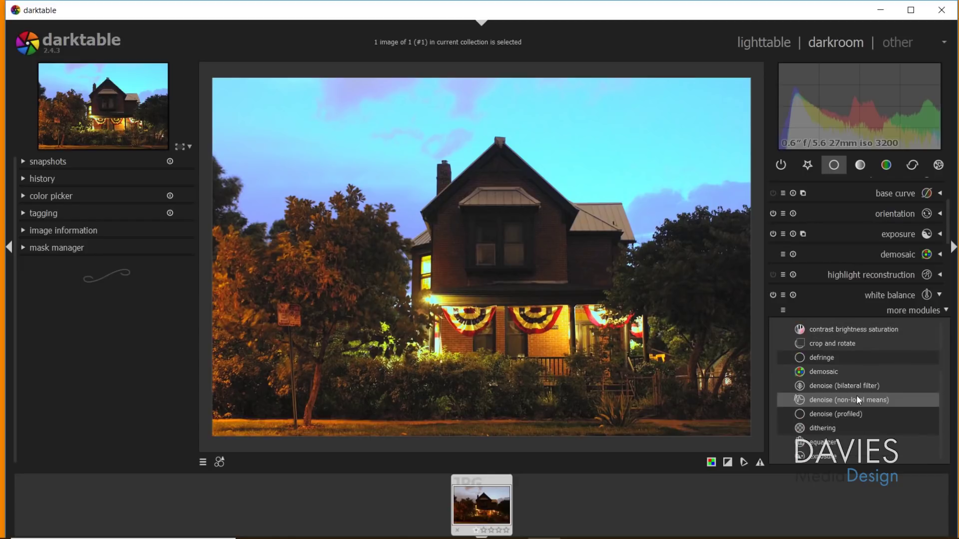
pyautogui.scroll(-12, 857, 398)
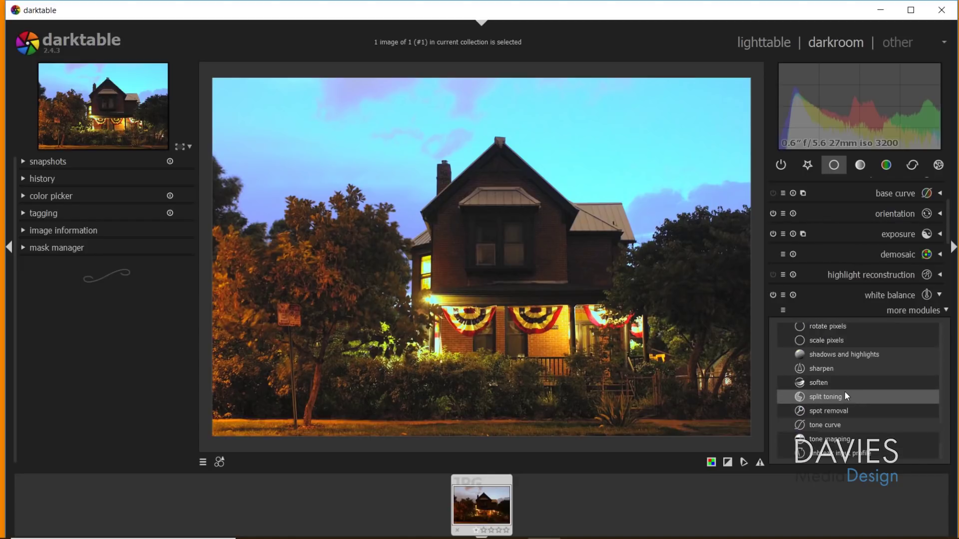
pyautogui.scroll(-6, 844, 392)
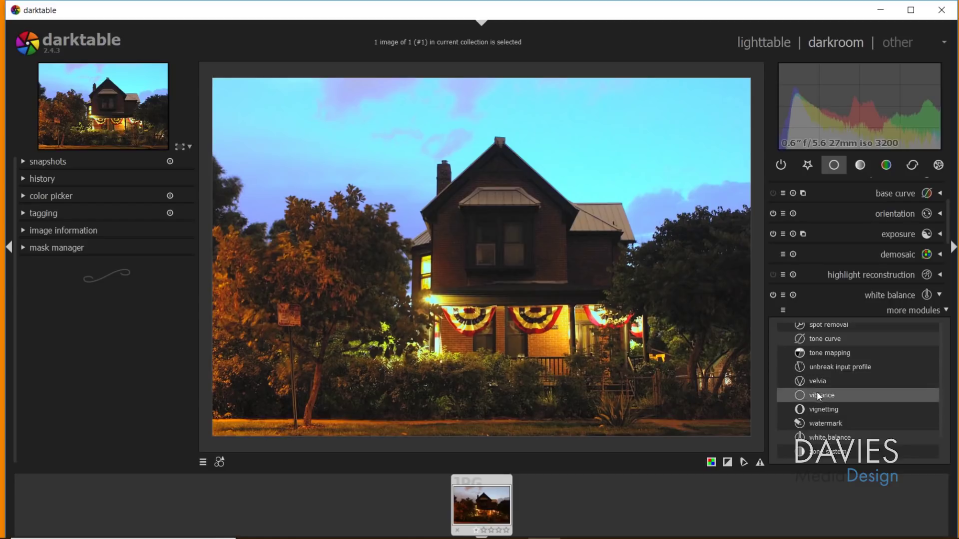
pyautogui.click(817, 392)
pyautogui.click(854, 394)
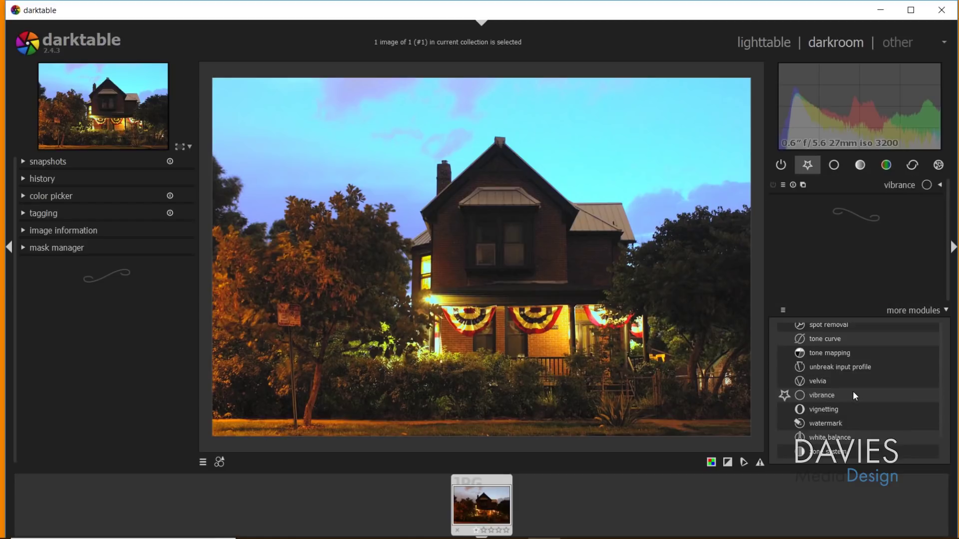
# Expand the vibrance module and set the vibrance to 60%.
pyautogui.click(899, 186)
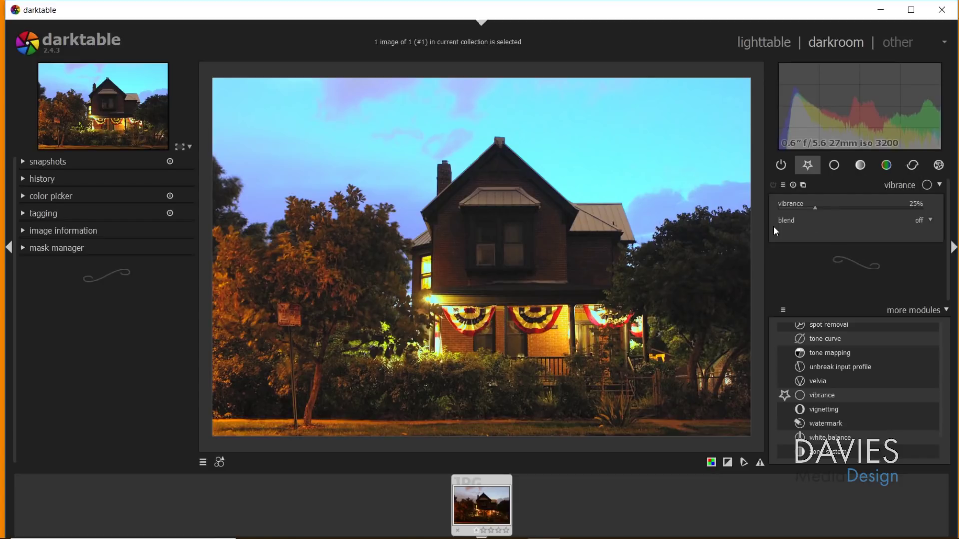
pyautogui.moveTo(814, 209); pyautogui.dragTo(944, 217)
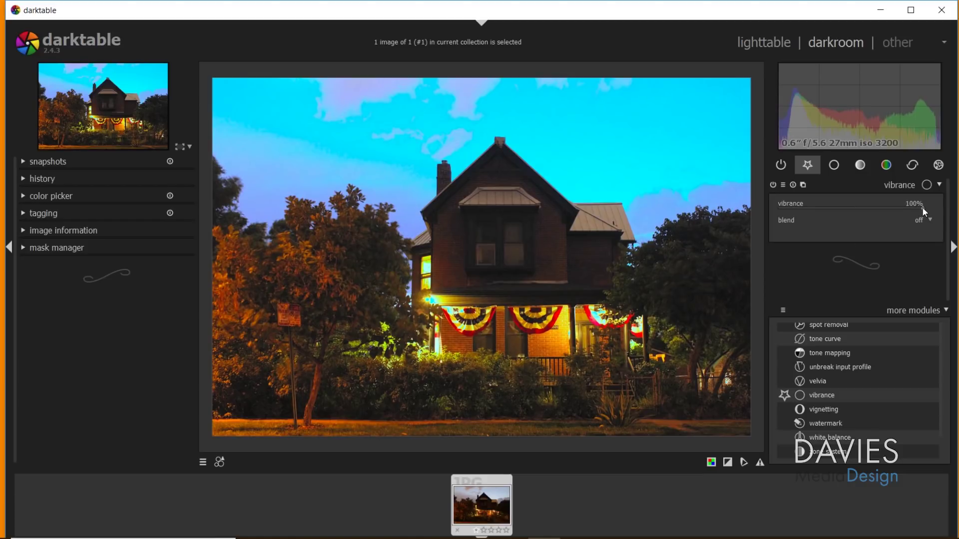
pyautogui.moveTo(922, 207); pyautogui.dragTo(867, 220)
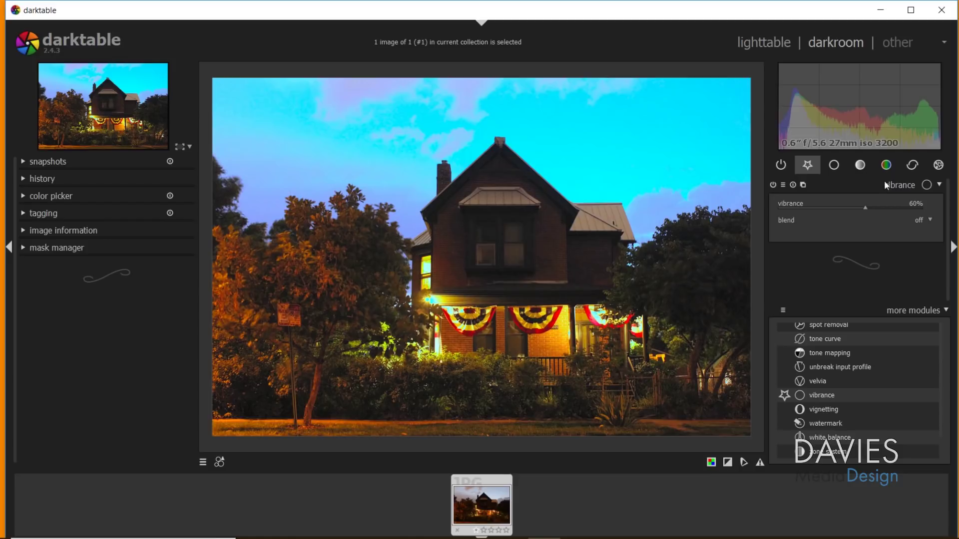
# Return to the white balance module and adjust it to a 5118K temperature, with red at 0.762 and blue at 1.222.
pyautogui.click(835, 166)
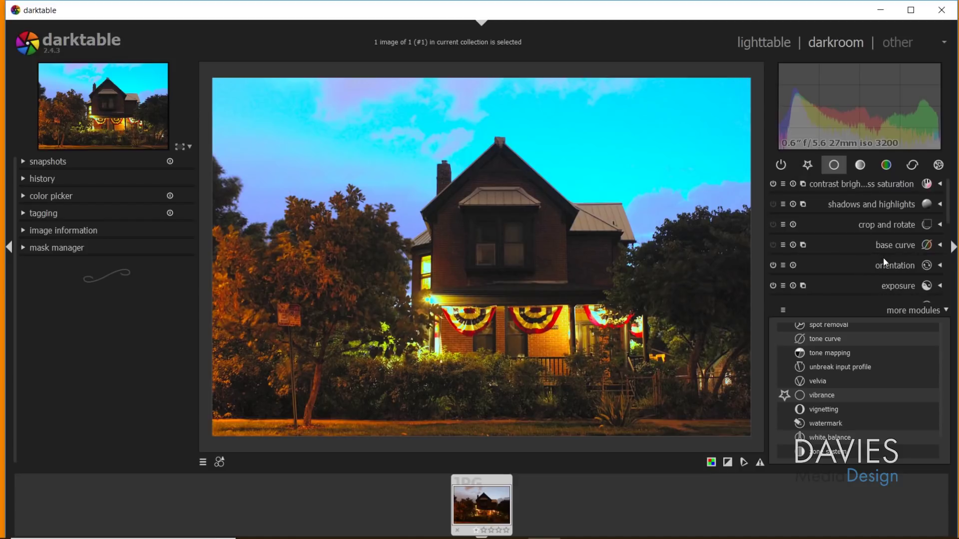
pyautogui.moveTo(948, 209); pyautogui.dragTo(943, 278)
pyautogui.scroll(2, 943, 278)
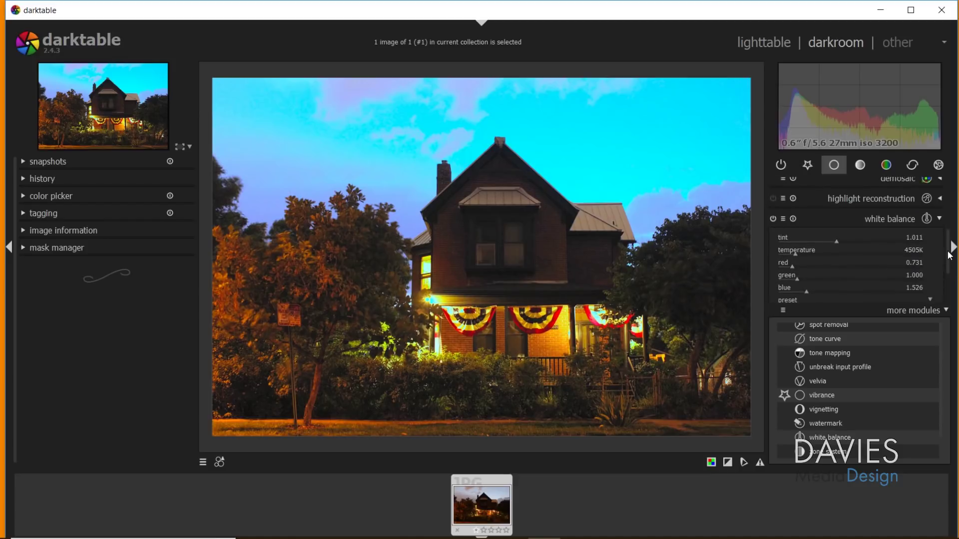
pyautogui.moveTo(795, 252); pyautogui.dragTo(798, 256)
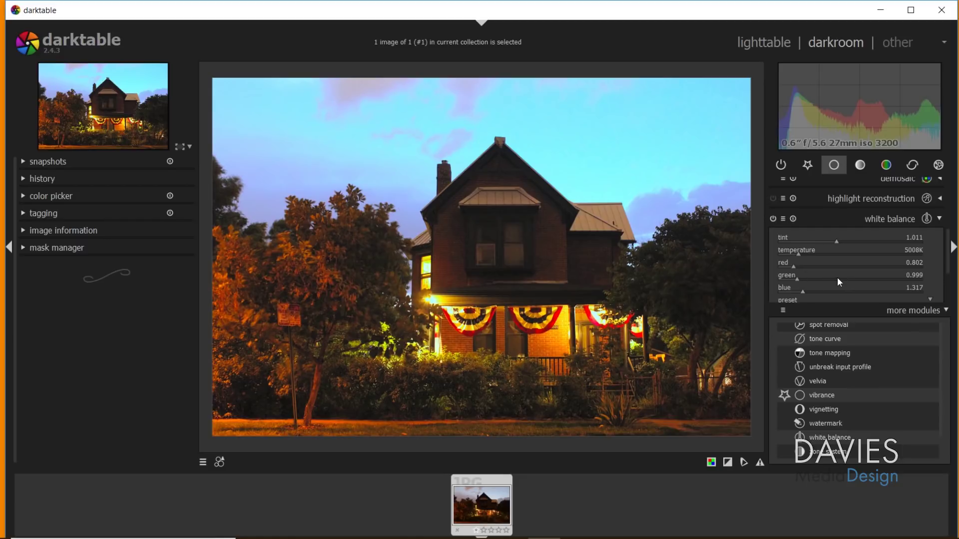
pyautogui.moveTo(801, 289); pyautogui.dragTo(805, 289)
# Compare the photo with the readjusted white balance switched off and on, leaving the module active.
pyautogui.click(773, 218)
pyautogui.click(774, 218)
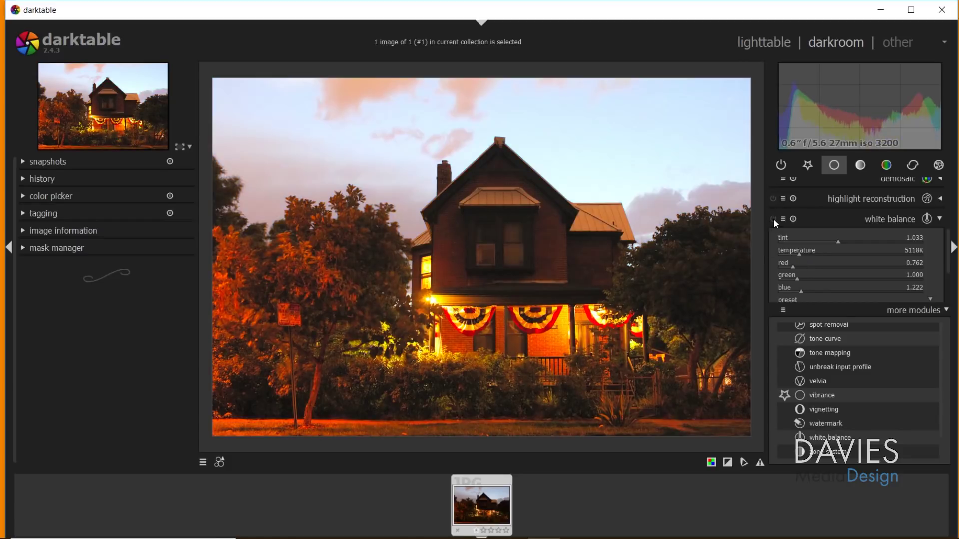
pyautogui.click(774, 219)
pyautogui.click(773, 220)
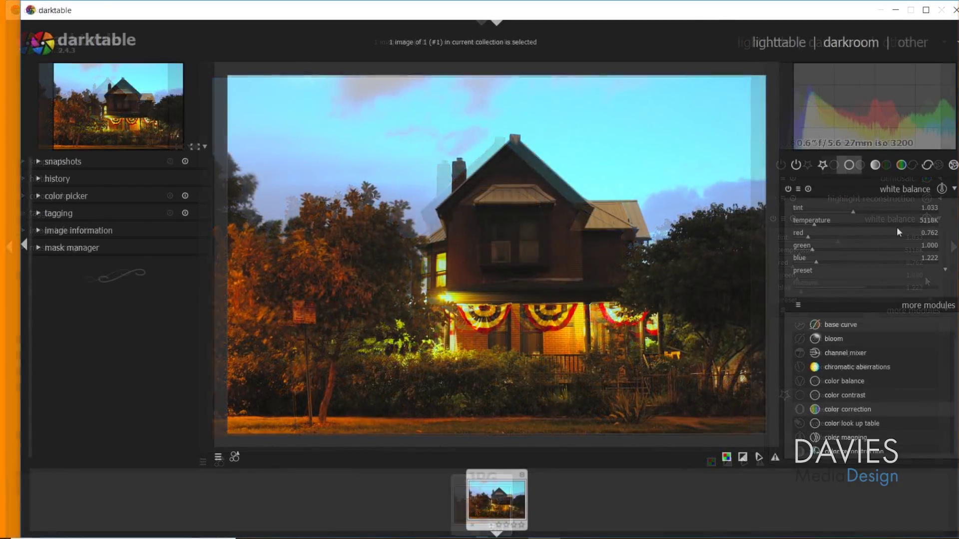
# Export the photo from the lighttable to disk as an 8-bit JPEG at quality 100 and preview the exported IMG_0253 from the GIMP Files folder.
pyautogui.click(780, 43)
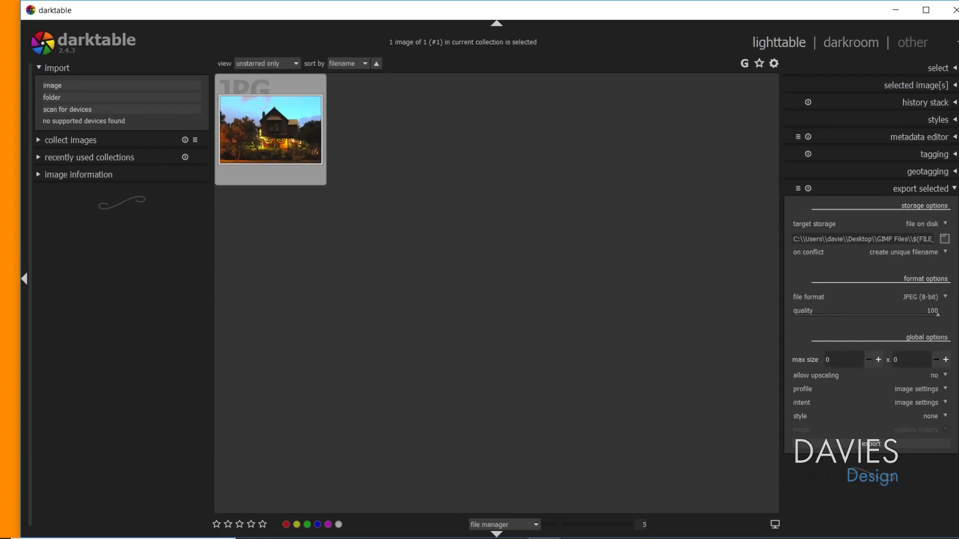
pyautogui.click(935, 195)
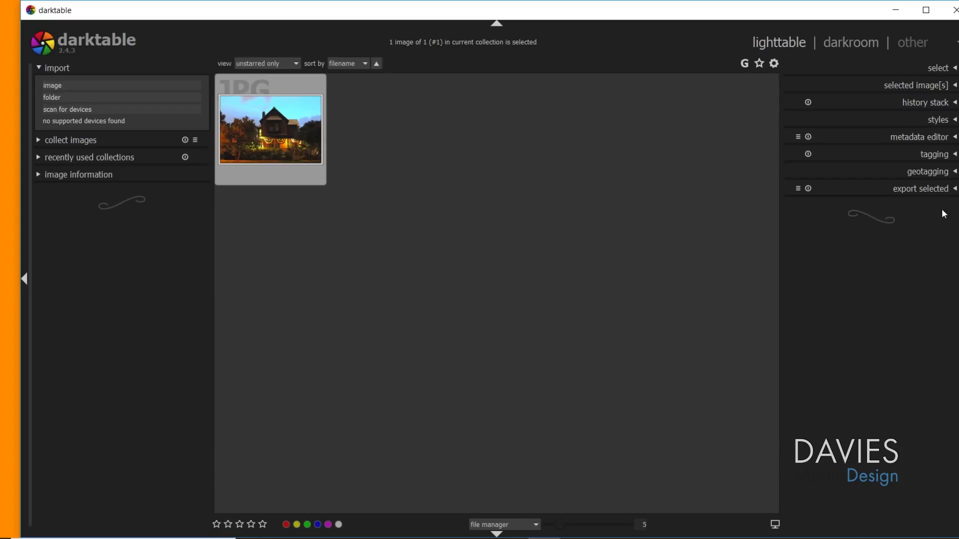
pyautogui.click(935, 192)
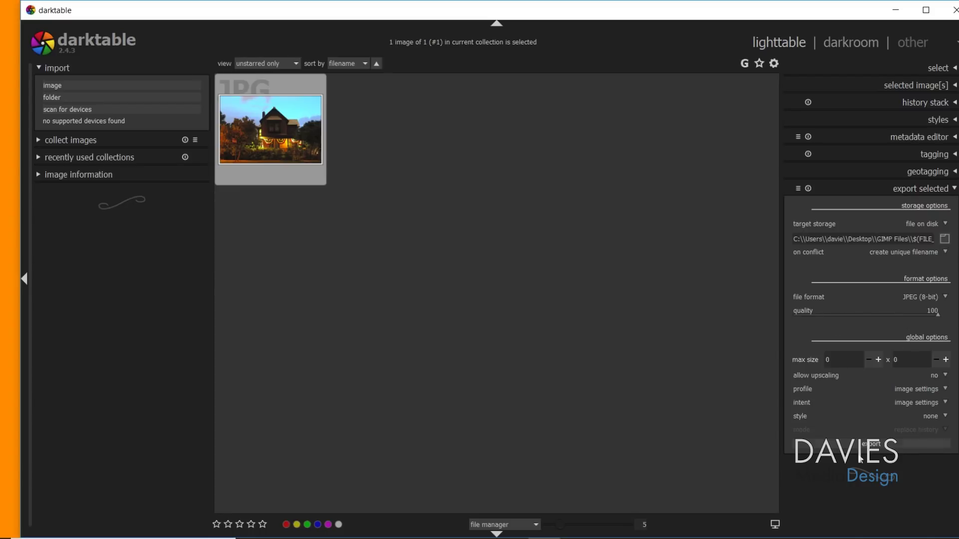
pyautogui.click(877, 449)
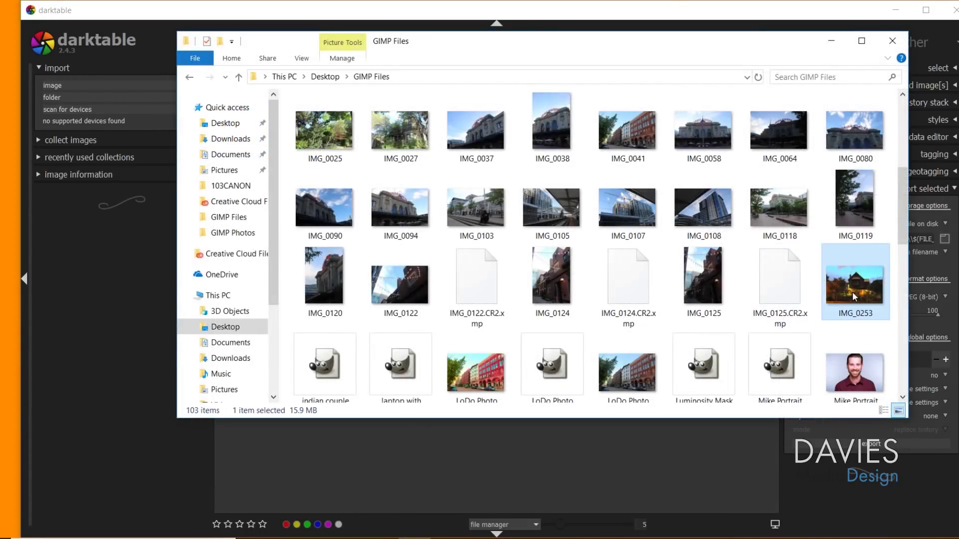
pyautogui.doubleClick(854, 291)
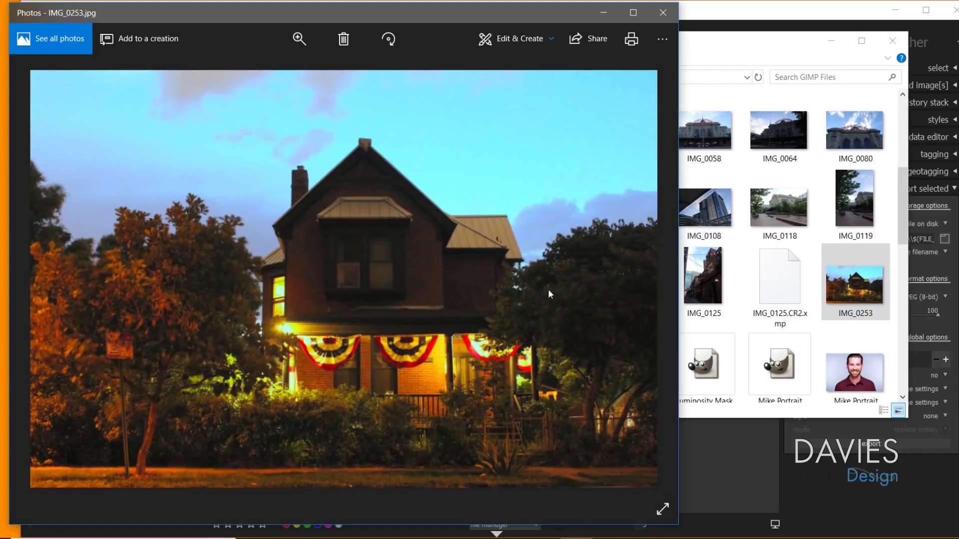
pyautogui.click(663, 12)
# Open the exported IMG_0253 in GIMP and convert it to the built-in sRGB working space with the relative colorimetric intent.
pyautogui.rightClick(847, 289)
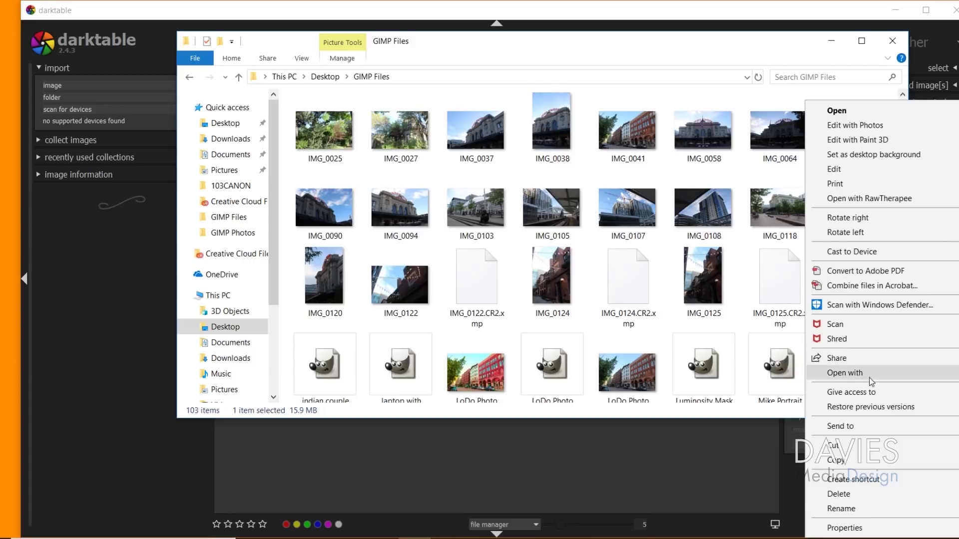
pyautogui.moveTo(878, 377)
pyautogui.click(722, 404)
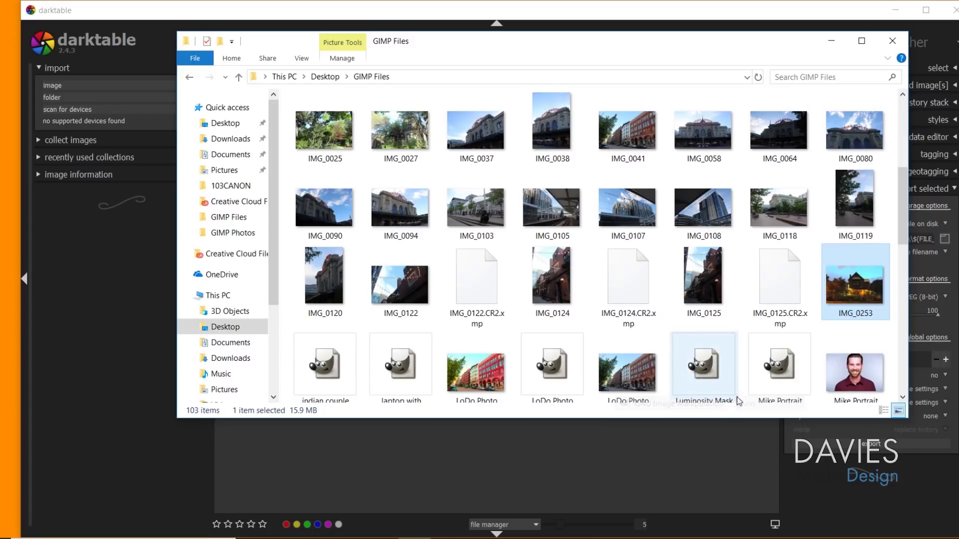
pyautogui.click(472, 523)
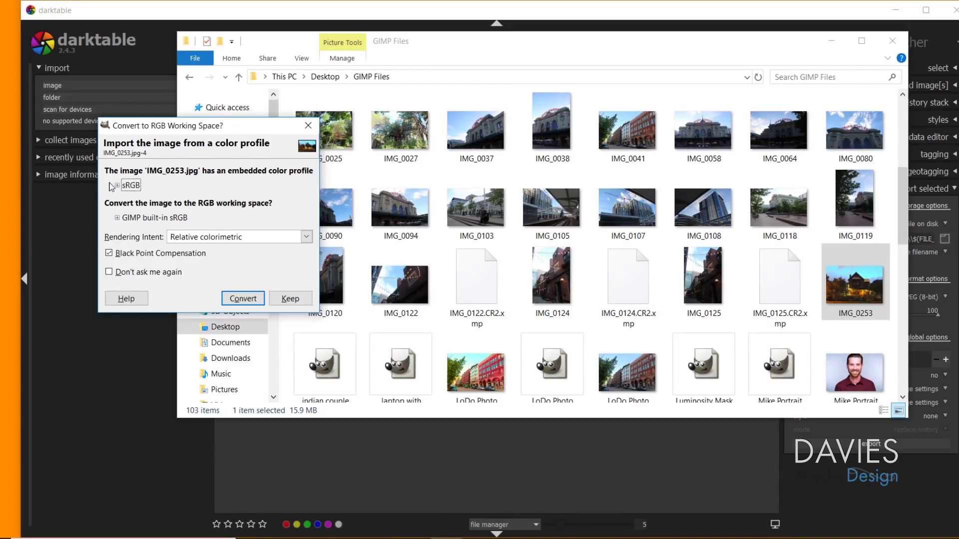
pyautogui.click(247, 300)
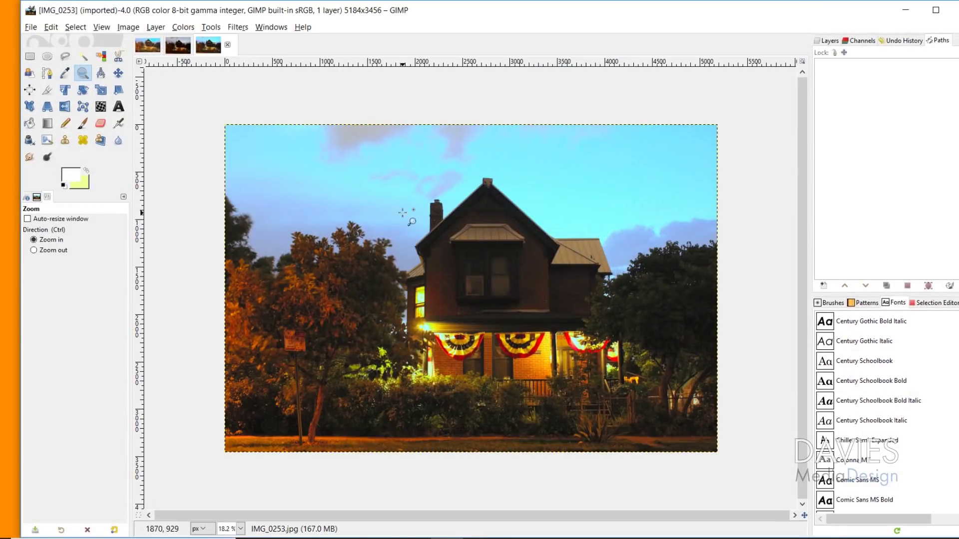
# Compare the original photo with the edited IMG_0253 and inspect the house's facade and porch in the edited version up close.
pyautogui.click(171, 51)
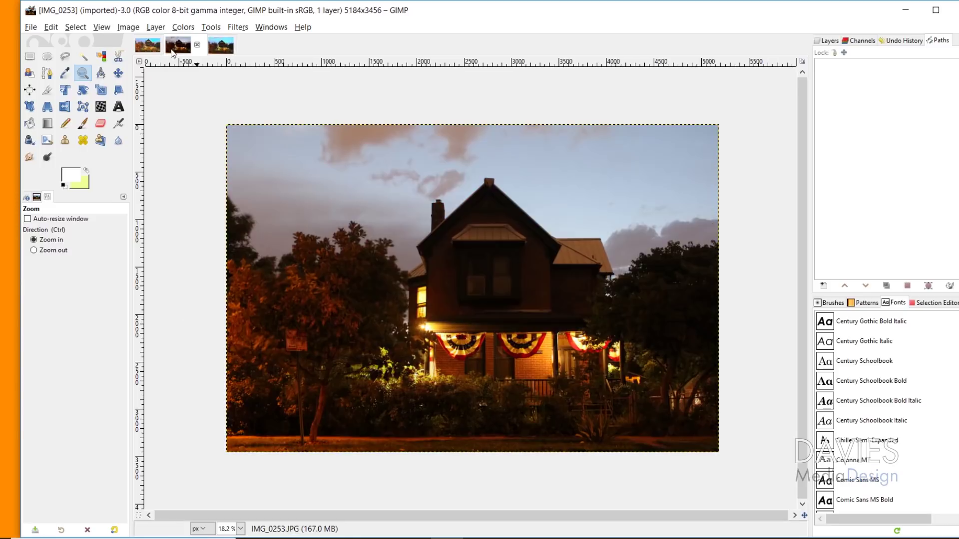
pyautogui.click(218, 48)
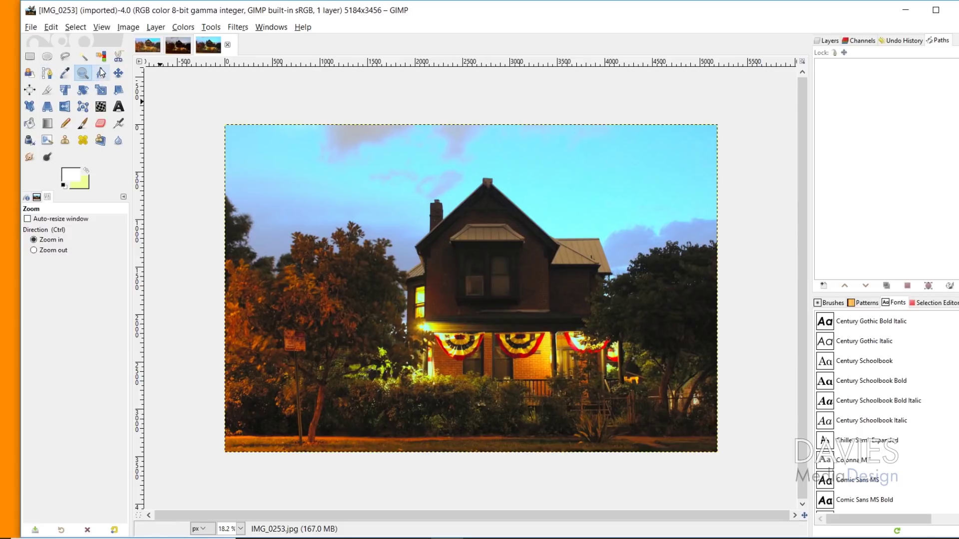
pyautogui.moveTo(406, 223); pyautogui.dragTo(563, 366)
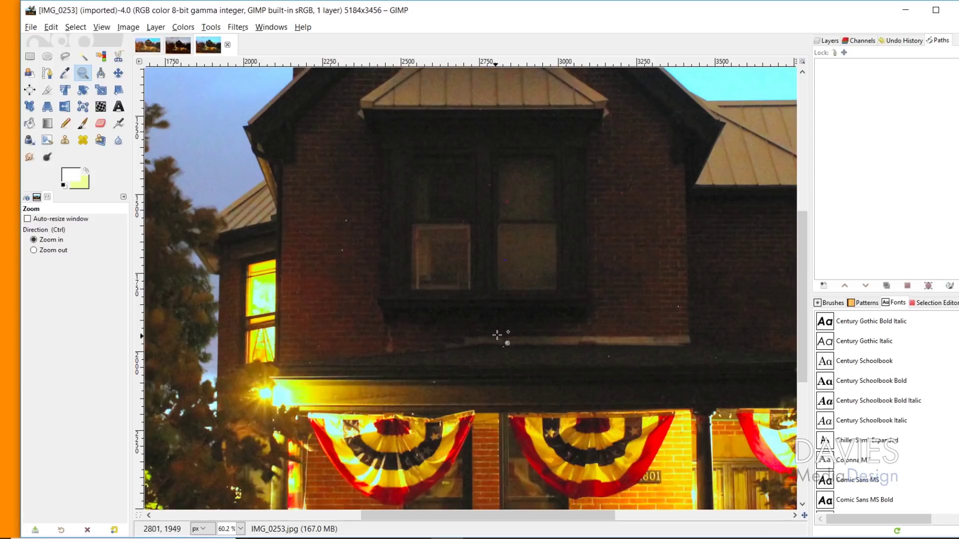
pyautogui.keyDown('ctrl'); pyautogui.click(515, 316); pyautogui.keyUp('ctrl')
pyautogui.keyDown('ctrl'); pyautogui.click(524, 338); pyautogui.keyUp('ctrl')
pyautogui.keyDown('ctrl'); pyautogui.click(530, 344); pyautogui.keyUp('ctrl')
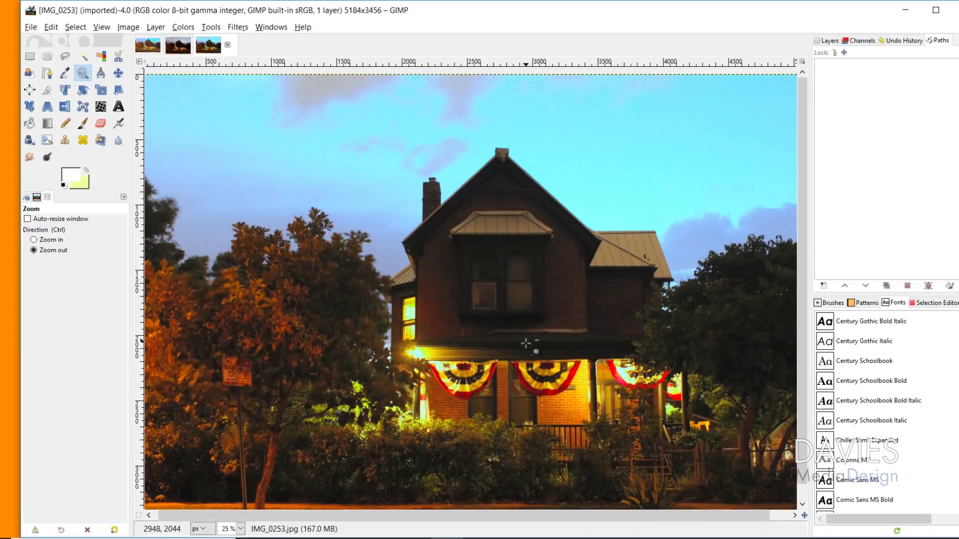
pyautogui.keyDown('ctrl'); pyautogui.click(497, 327); pyautogui.keyUp('ctrl')
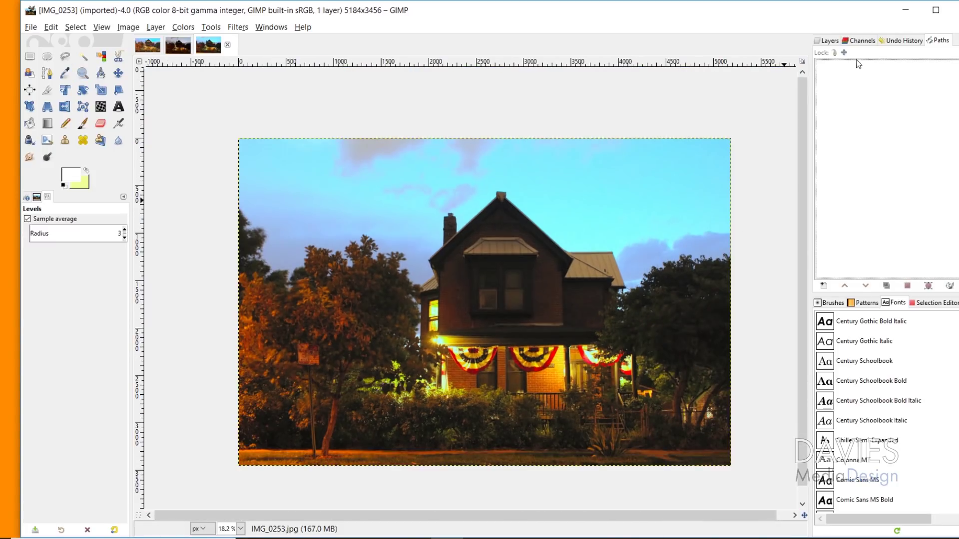
# Start a Levels adjustment on the IMG_0253.jpg layer and set the input black point to 1 and the gamma to 1.17.
pyautogui.click(826, 42)
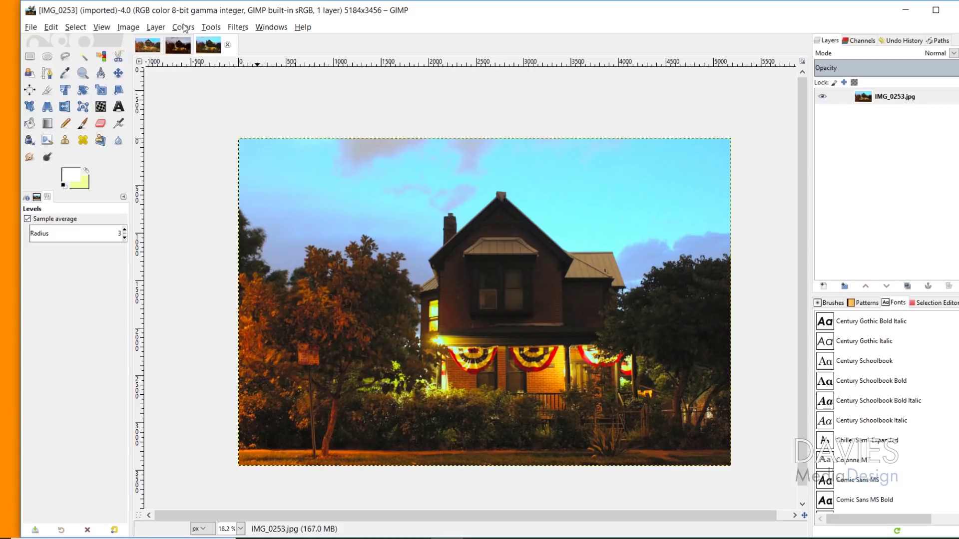
pyautogui.click(183, 28)
pyautogui.click(195, 145)
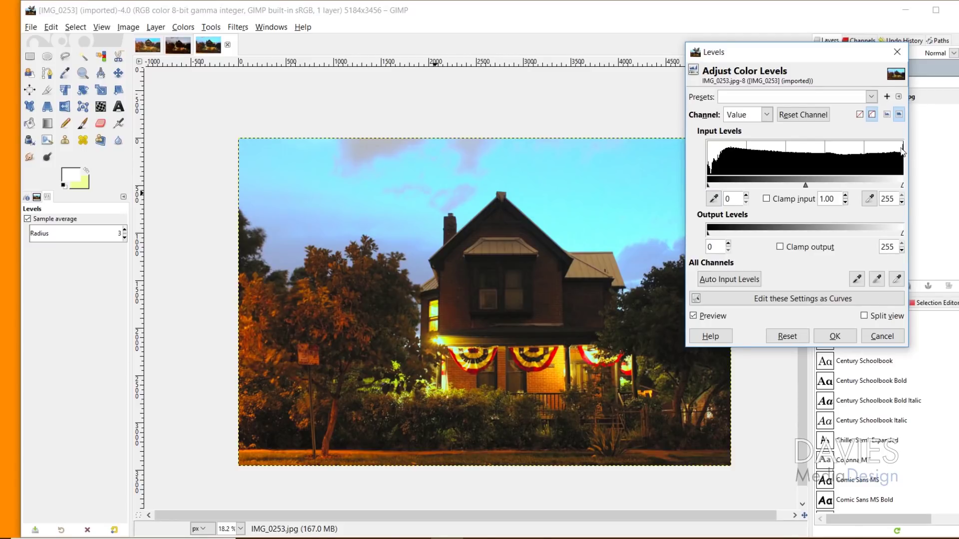
pyautogui.moveTo(709, 186); pyautogui.dragTo(709, 186)
pyautogui.moveTo(807, 185); pyautogui.dragTo(802, 186)
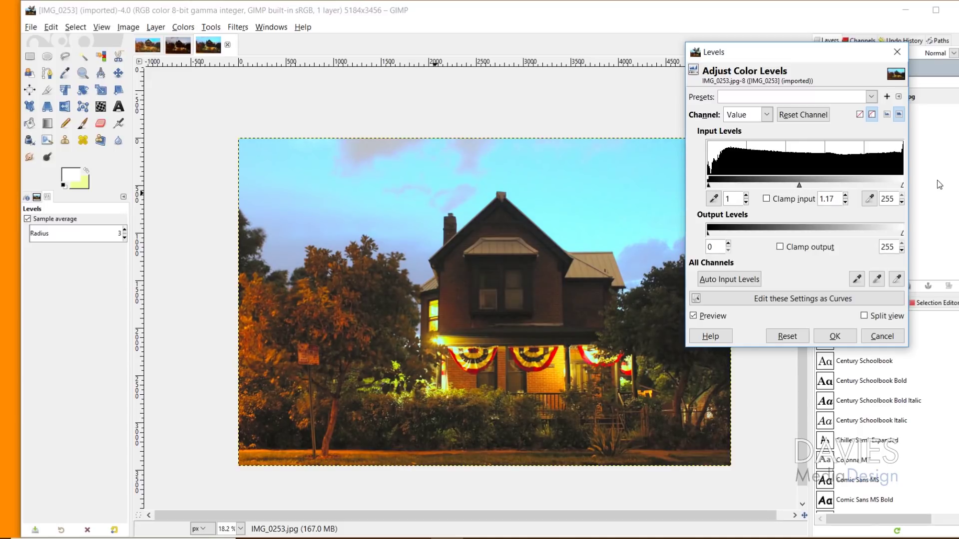
# Lower the Levels input white point to 245 and compare the photo with the preview off and on.
pyautogui.moveTo(902, 185); pyautogui.dragTo(901, 186)
pyautogui.moveTo(898, 189); pyautogui.dragTo(895, 187)
pyautogui.click(694, 317)
pyautogui.click(694, 317)
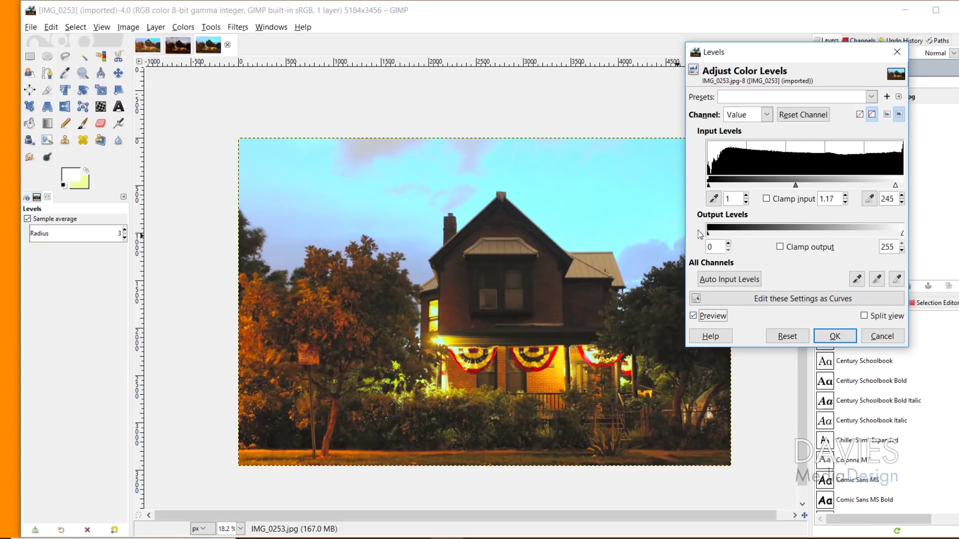
# Set the Levels output range to 7 and 253, compare the photo with the preview off and on, and apply the adjustment.
pyautogui.moveTo(708, 235); pyautogui.dragTo(714, 235)
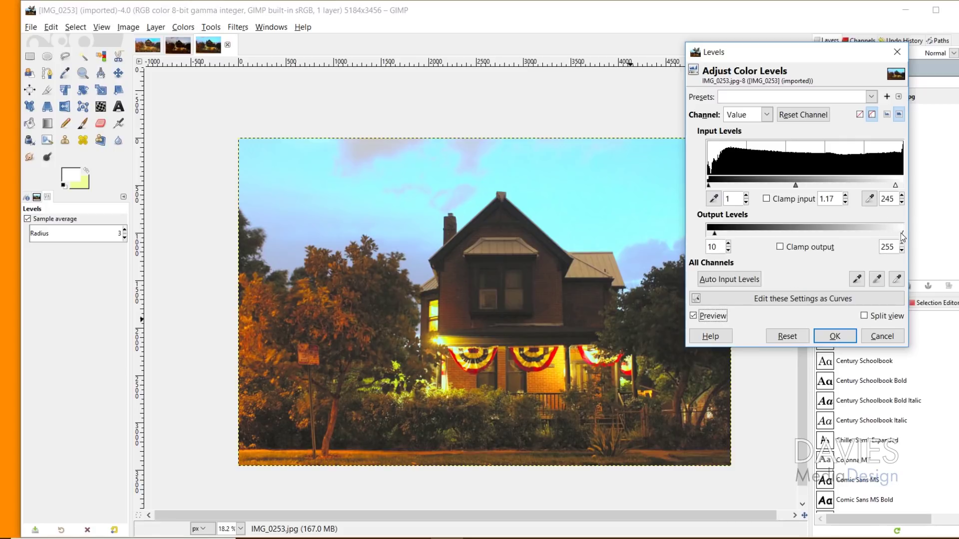
pyautogui.moveTo(902, 238); pyautogui.dragTo(902, 241)
pyautogui.click(694, 316)
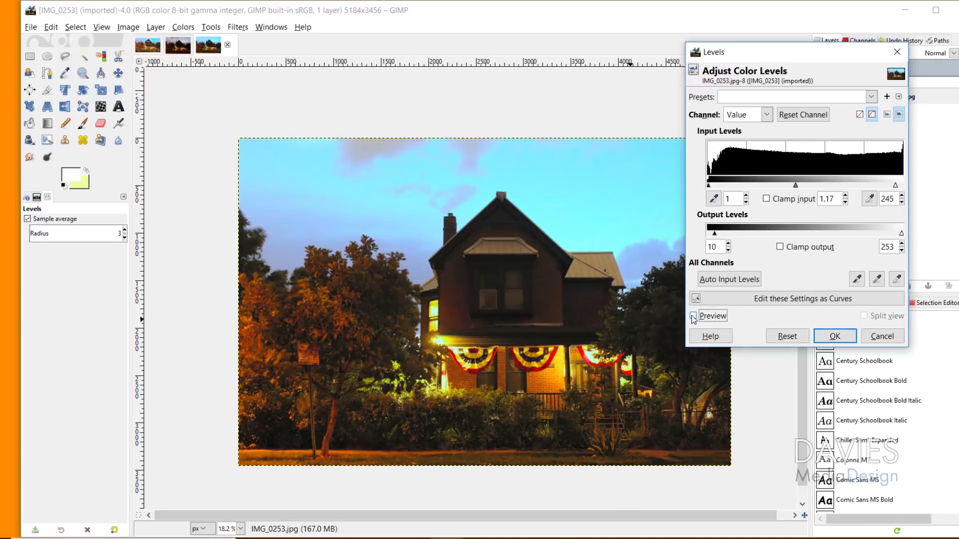
pyautogui.click(693, 316)
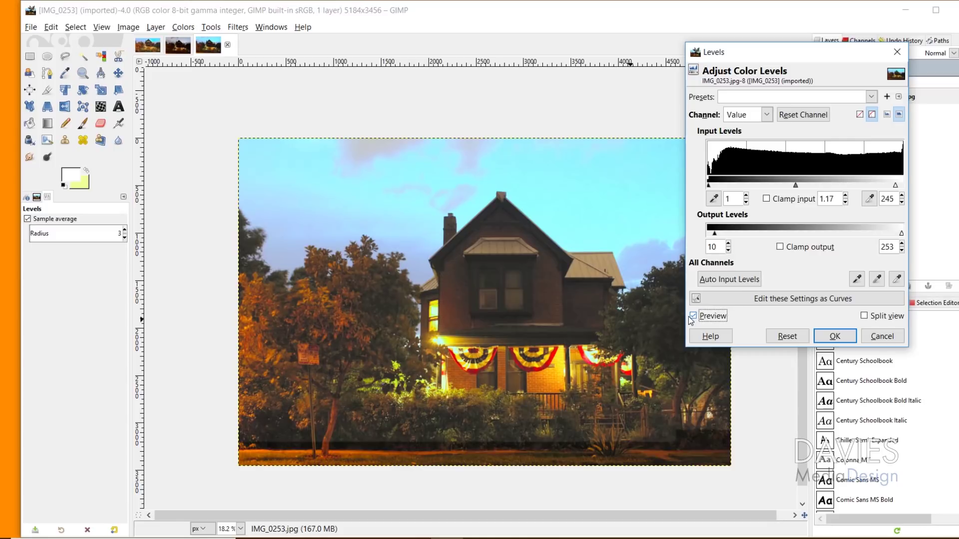
pyautogui.moveTo(716, 236); pyautogui.dragTo(714, 238)
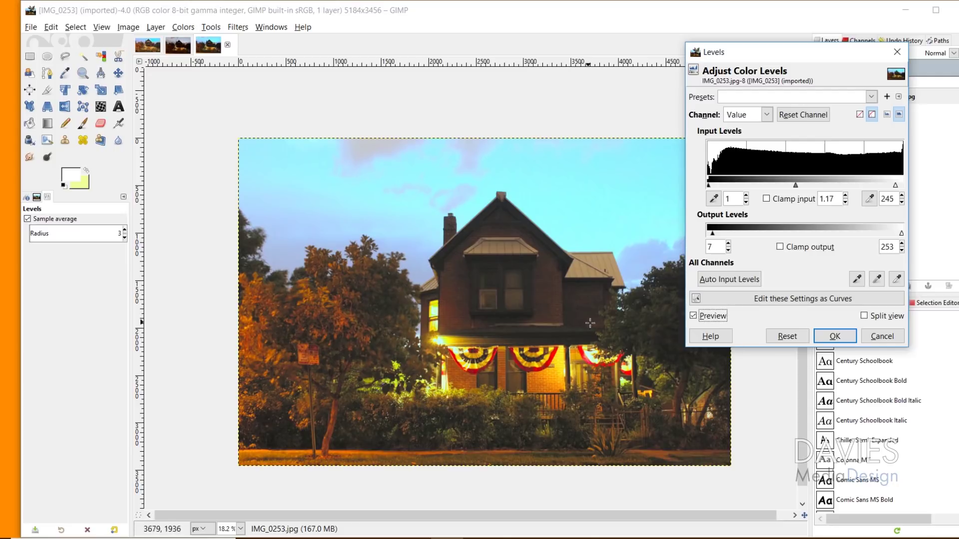
pyautogui.click(835, 337)
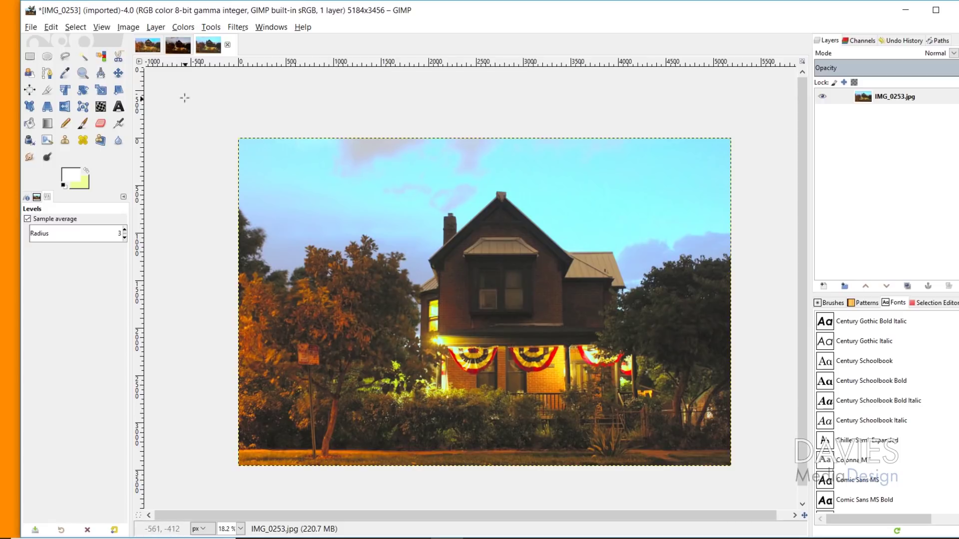
# Apply a Saturation adjustment with a scale of 1.306 to the photo after comparing it with the preview off and on.
pyautogui.click(183, 27)
pyautogui.click(210, 92)
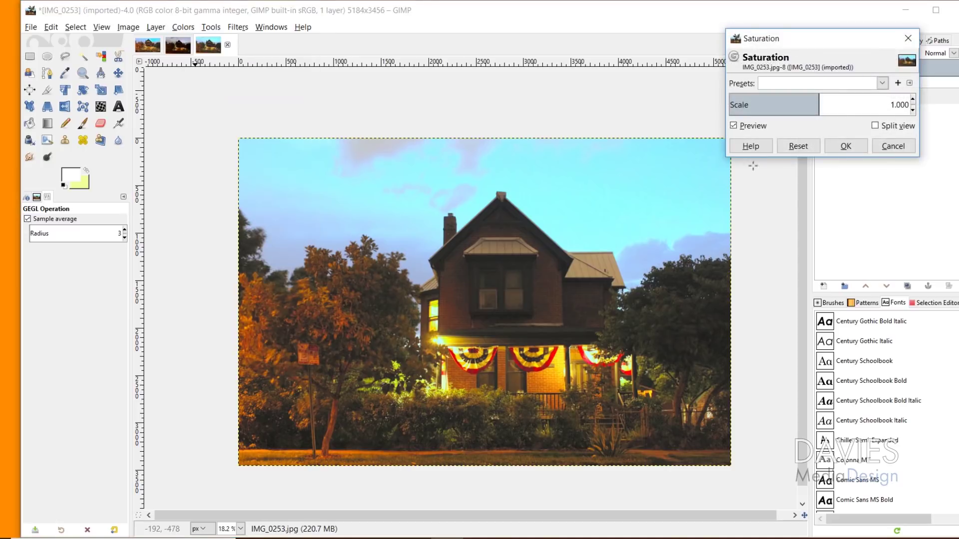
pyautogui.moveTo(822, 100); pyautogui.dragTo(923, 107)
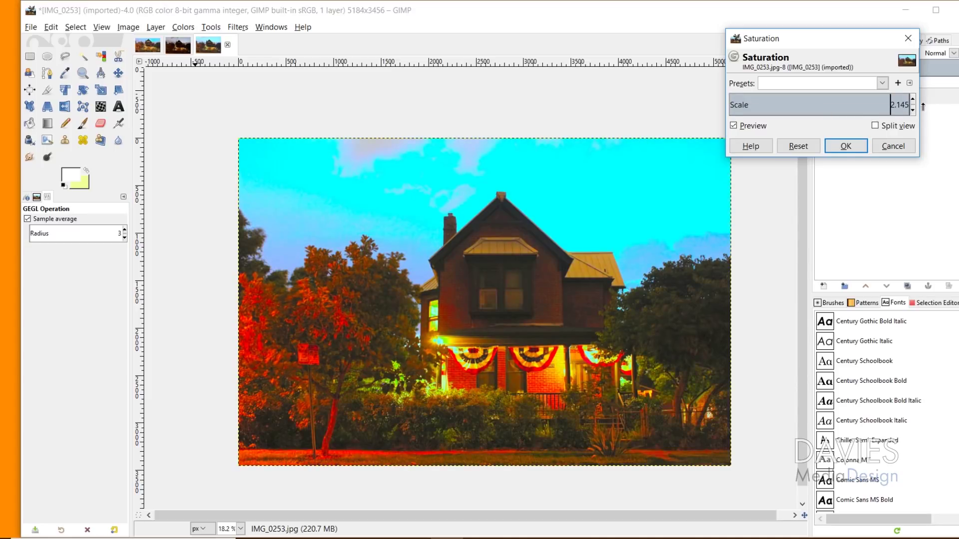
pyautogui.moveTo(923, 106); pyautogui.dragTo(847, 111)
pyautogui.click(735, 126)
pyautogui.click(734, 125)
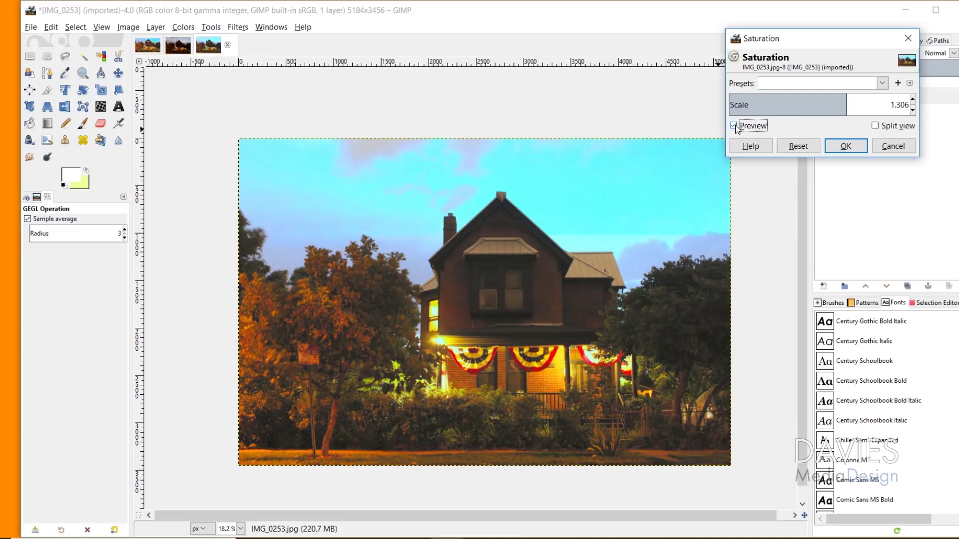
pyautogui.click(846, 146)
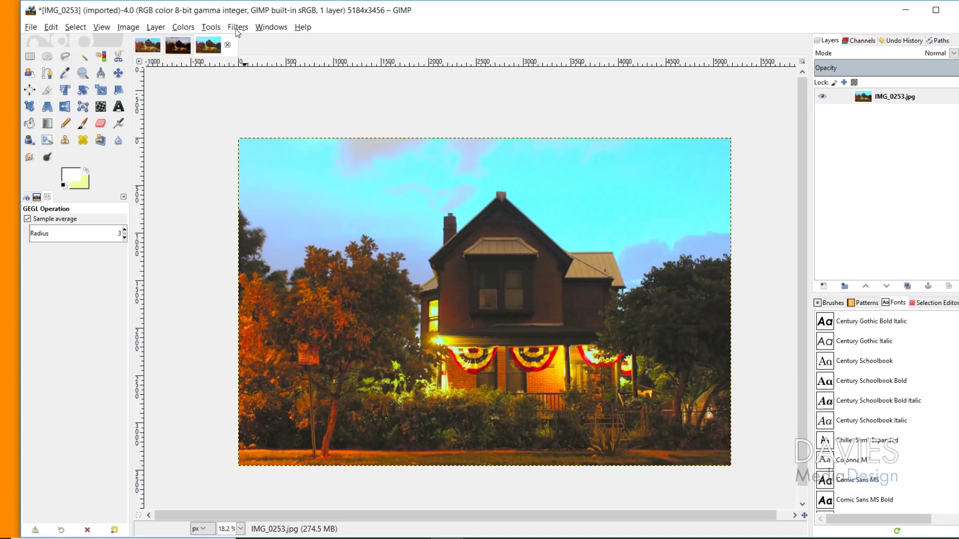
# Start a Shadows-Highlights adjustment on the photo and set Shadows to 40.
pyautogui.click(185, 28)
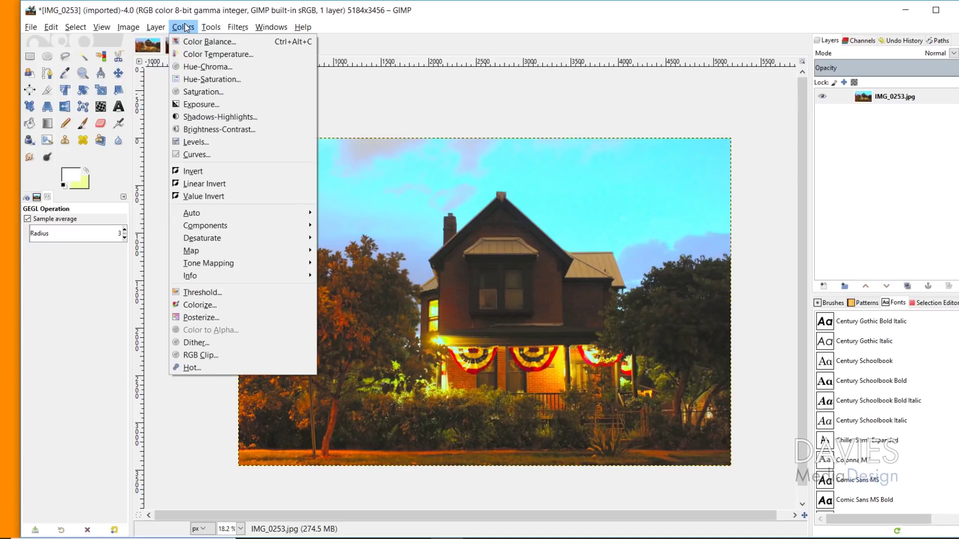
pyautogui.click(216, 117)
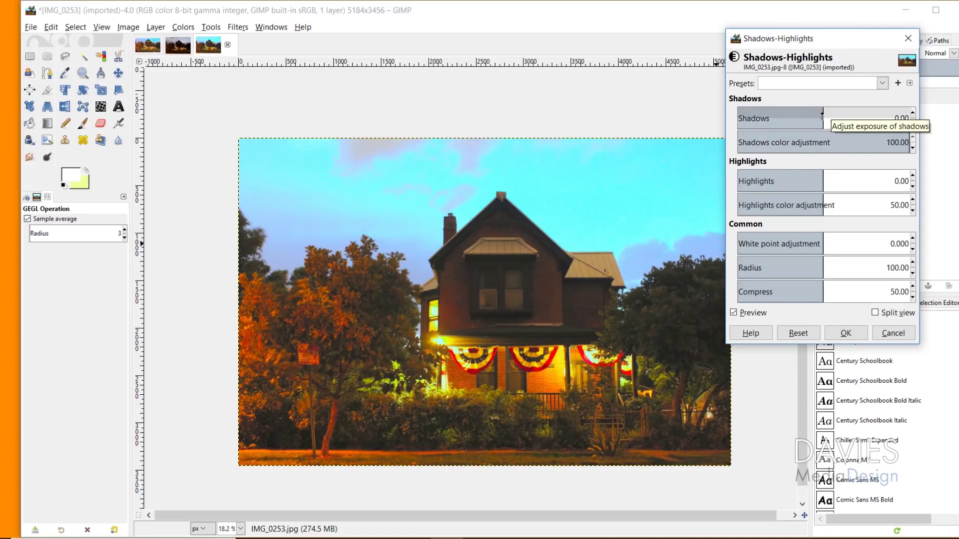
pyautogui.moveTo(822, 115); pyautogui.dragTo(908, 115)
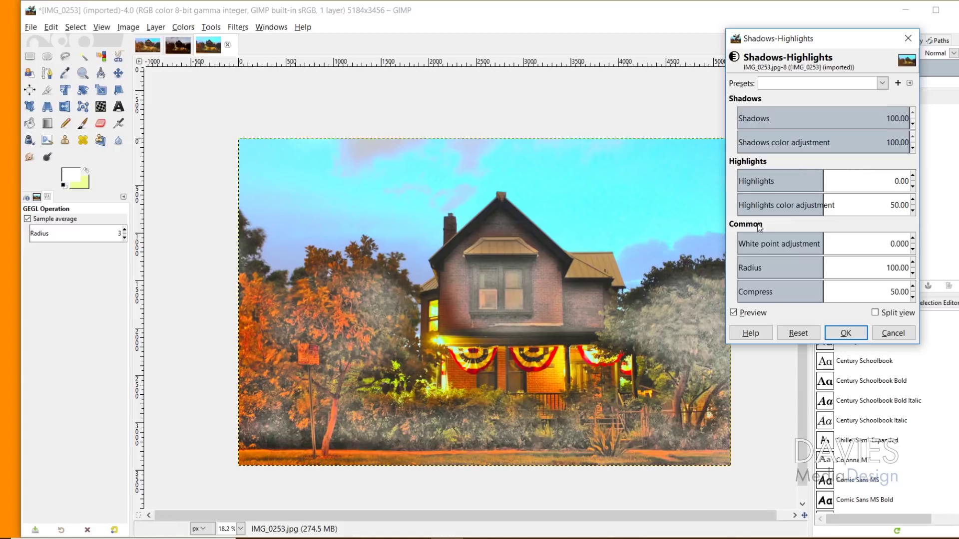
pyautogui.click(841, 116)
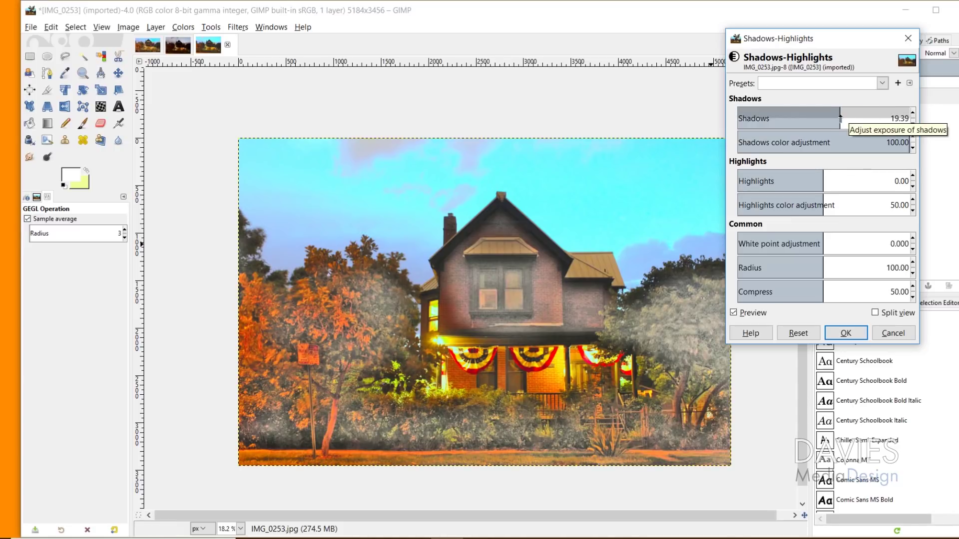
pyautogui.moveTo(840, 116); pyautogui.dragTo(854, 113)
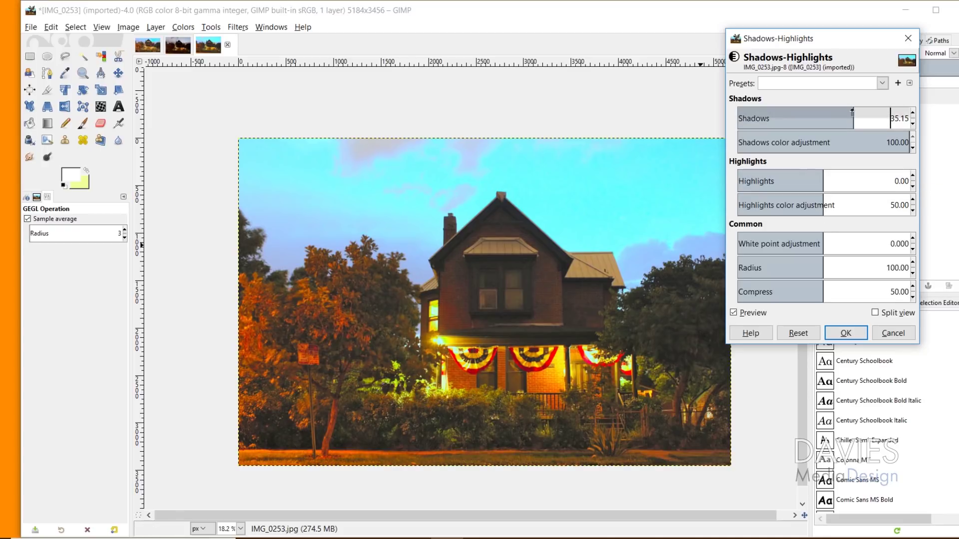
pyautogui.moveTo(854, 112); pyautogui.dragTo(859, 112)
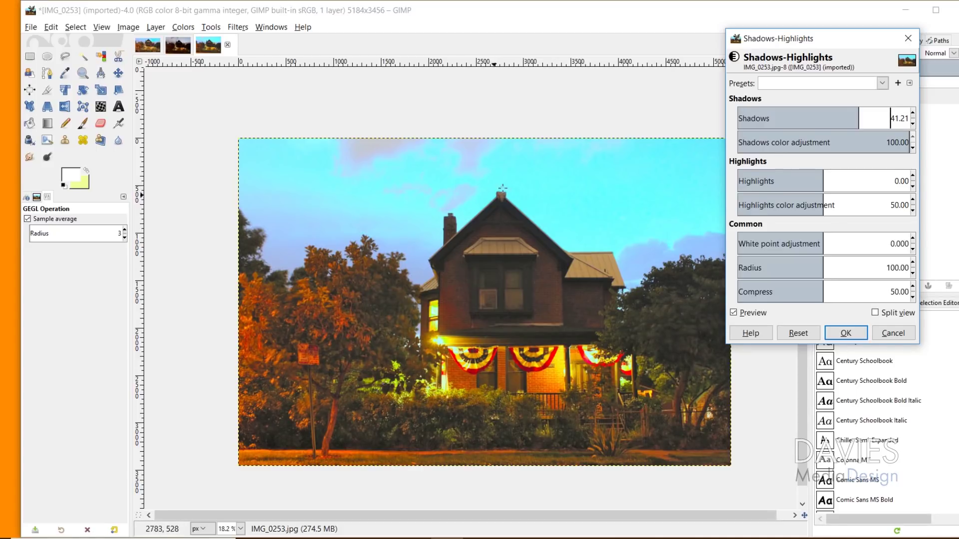
pyautogui.click(858, 119)
# Set Highlights to -12.73 and keep the highlights color adjustment at 50 in Shadows-Highlights.
pyautogui.click(807, 178)
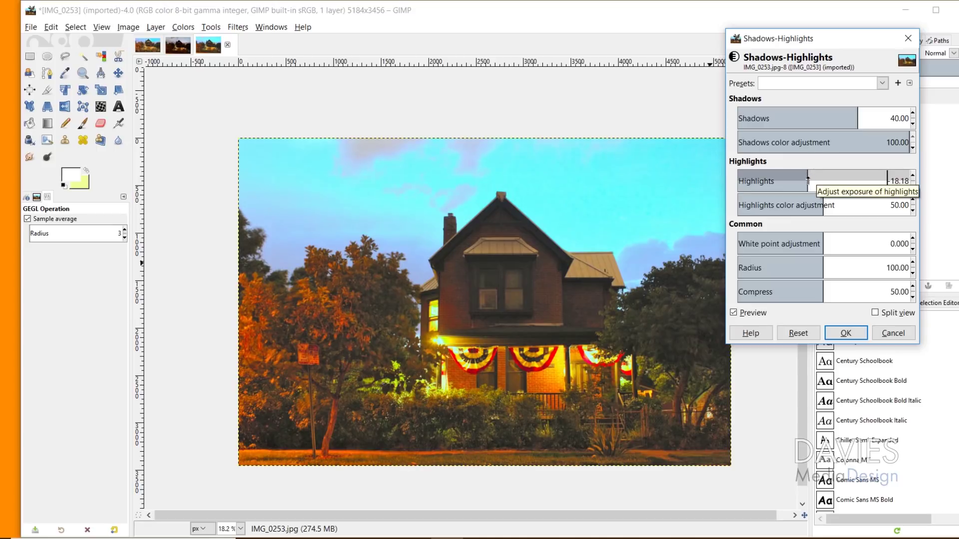
pyautogui.moveTo(808, 178)
pyautogui.mouseDown()
pyautogui.moveTo(849, 178)
pyautogui.moveTo(813, 183)
pyautogui.mouseUp()
pyautogui.moveTo(813, 184)
pyautogui.mouseDown()
pyautogui.moveTo(808, 202)
pyautogui.moveTo(794, 202)
pyautogui.moveTo(875, 197)
pyautogui.moveTo(761, 196)
pyautogui.moveTo(824, 197)
pyautogui.mouseUp()
pyautogui.click(835, 202)
pyautogui.click(805, 196)
pyautogui.doubleClick(897, 205)
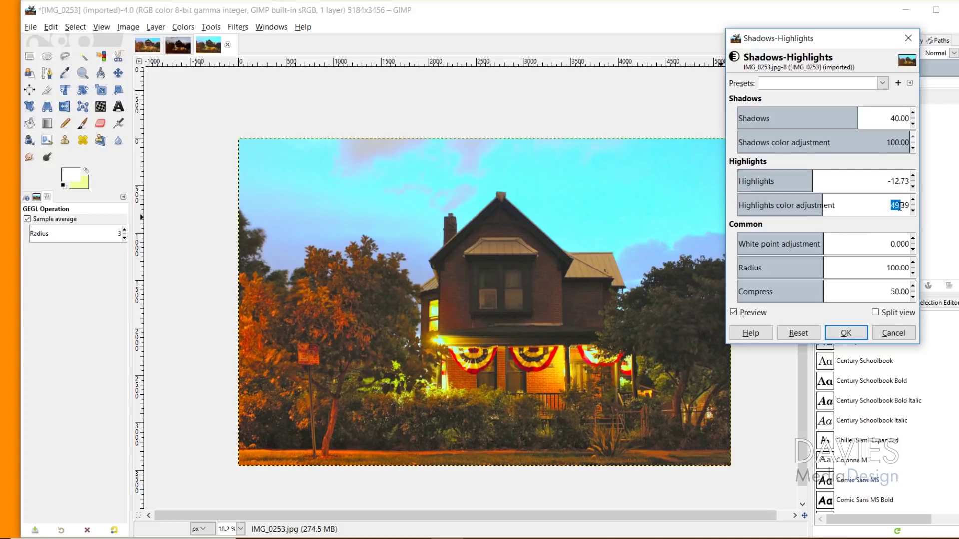
pyautogui.write('50')
pyautogui.press('Return')
# Set the white point adjustment to 1.818, compare the photo with the preview off and on, and apply Shadows-Highlights.
pyautogui.moveTo(826, 238); pyautogui.dragTo(837, 238)
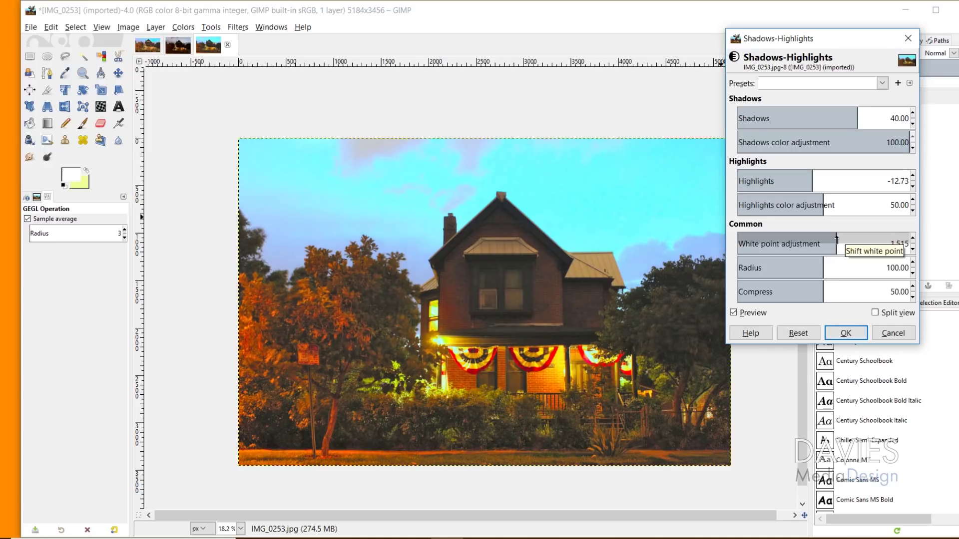
pyautogui.moveTo(837, 238); pyautogui.dragTo(839, 238)
pyautogui.click(733, 313)
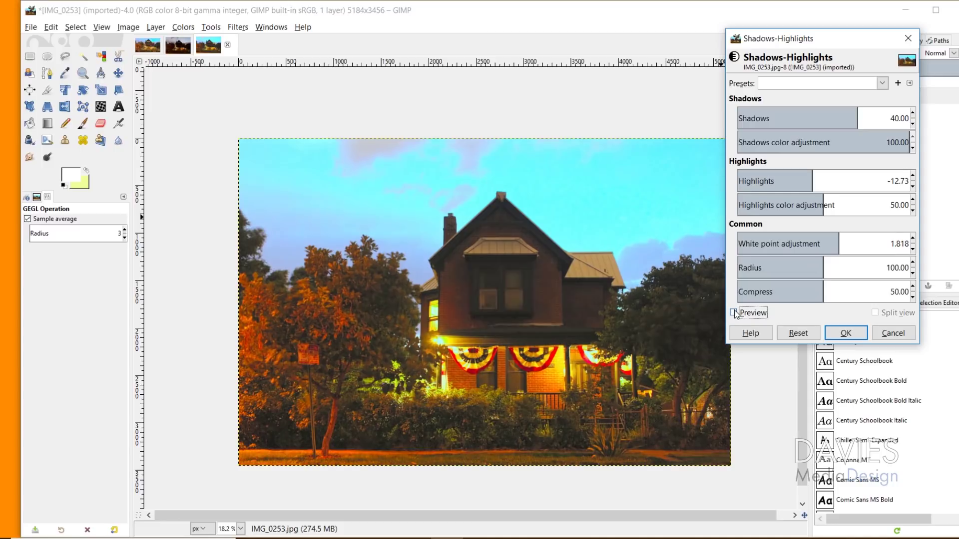
pyautogui.click(733, 313)
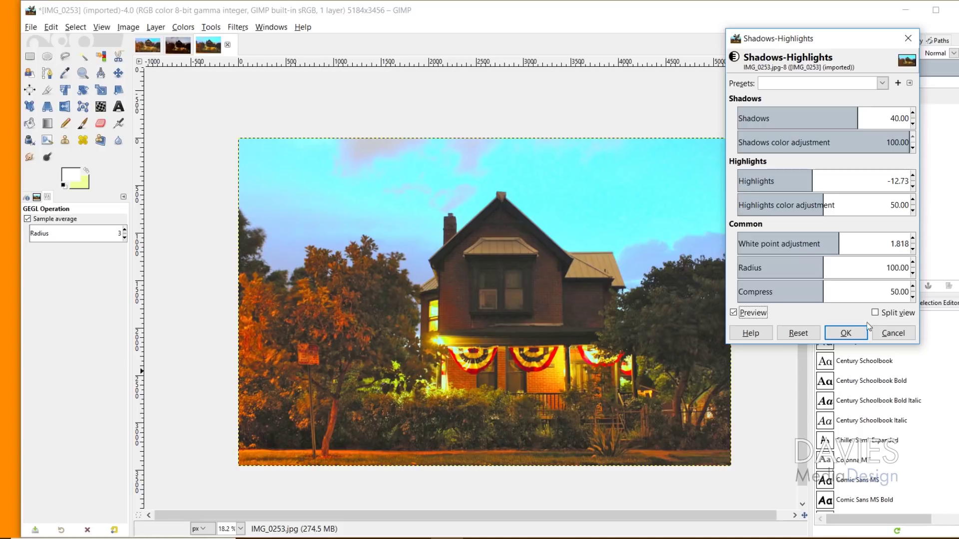
pyautogui.click(845, 333)
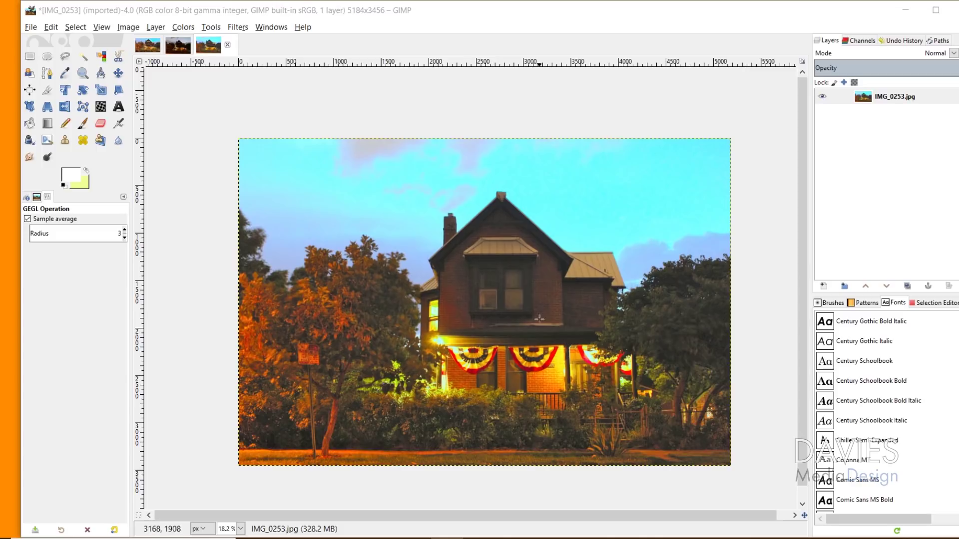
# Apply a subtle S-shaped Value curve with a fixed midpoint, slightly lowered shadows and slightly raised highlights, checking the preview off and on.
pyautogui.click(185, 28)
pyautogui.click(222, 154)
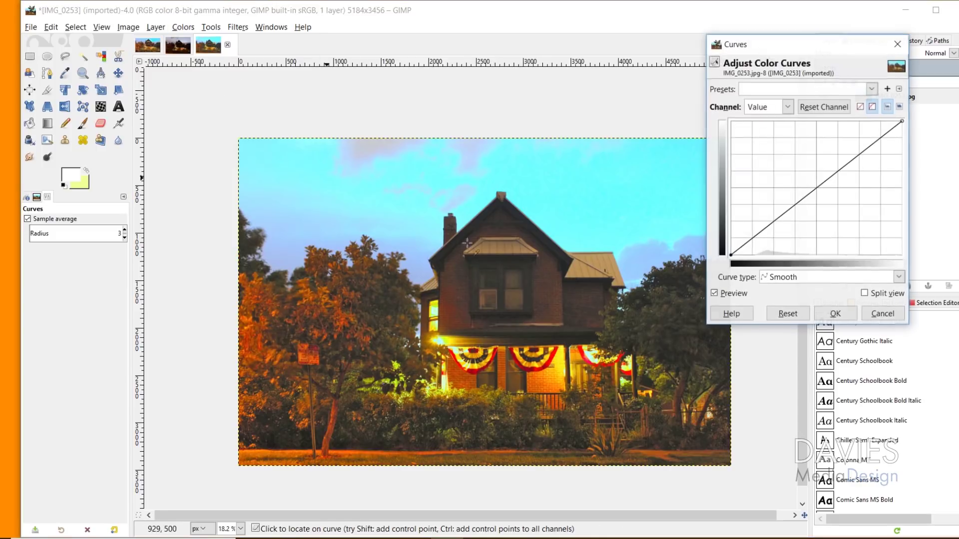
pyautogui.click(816, 188)
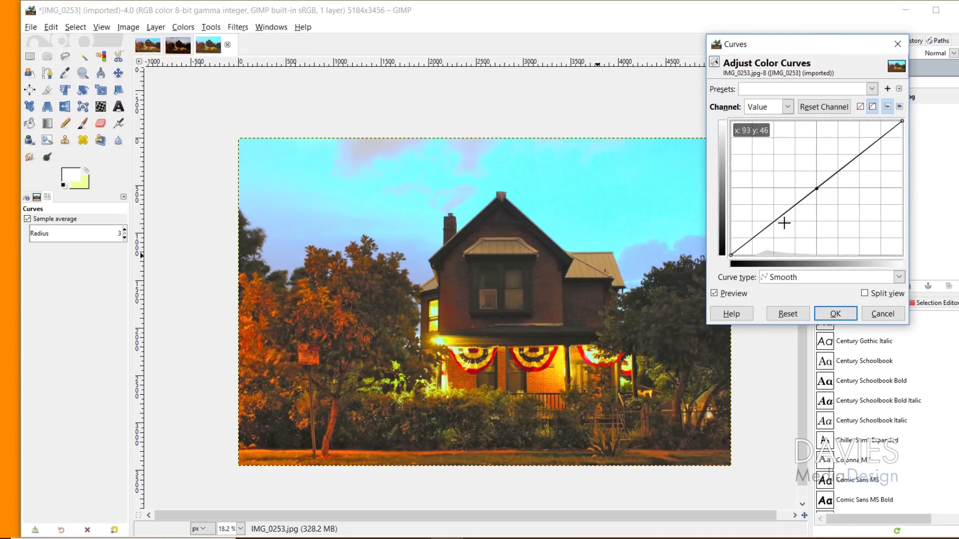
pyautogui.moveTo(775, 220); pyautogui.dragTo(776, 222)
pyautogui.click(862, 151)
pyautogui.moveTo(861, 151); pyautogui.dragTo(860, 152)
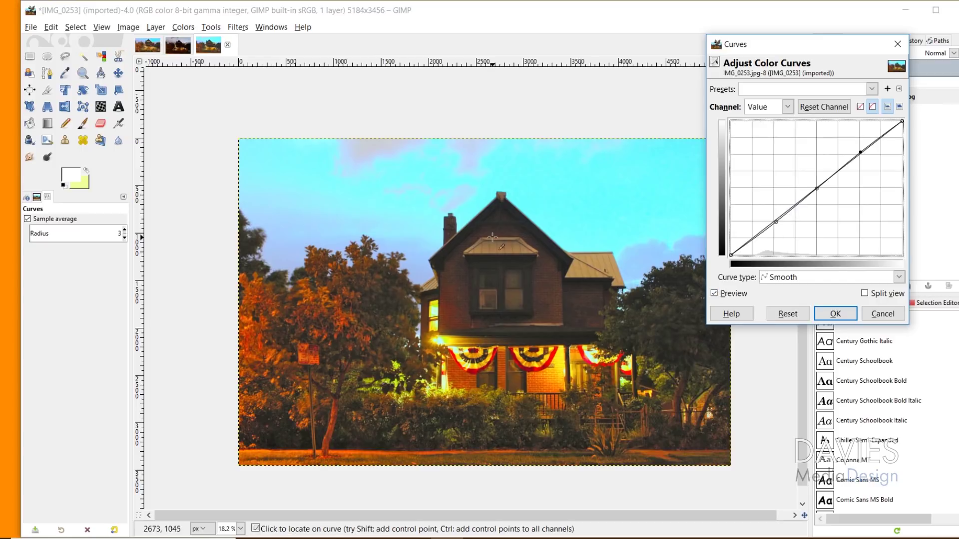
pyautogui.click(714, 294)
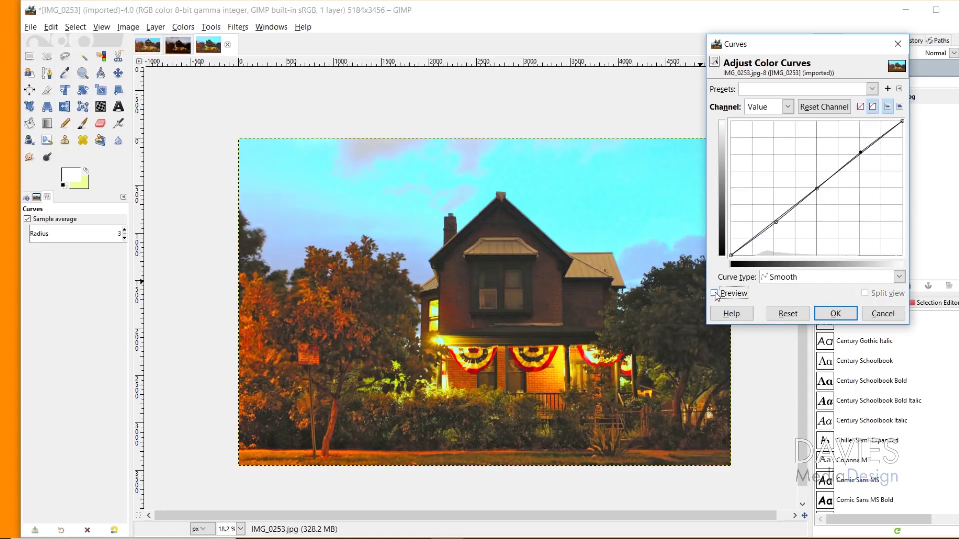
pyautogui.click(715, 293)
pyautogui.click(835, 314)
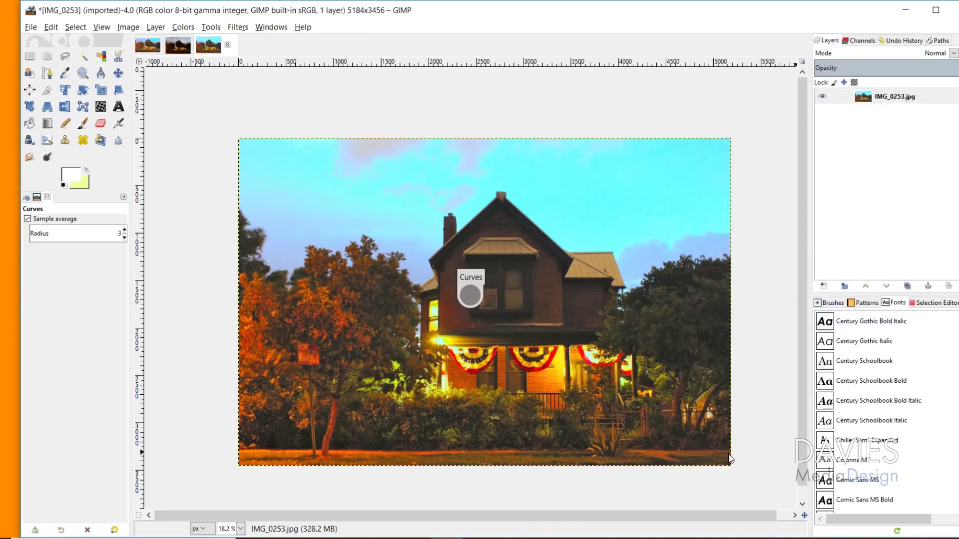
# Examine the noise in the brickwork, roof and upper windows of the house at 66.7% zoom.
pyautogui.press('m')
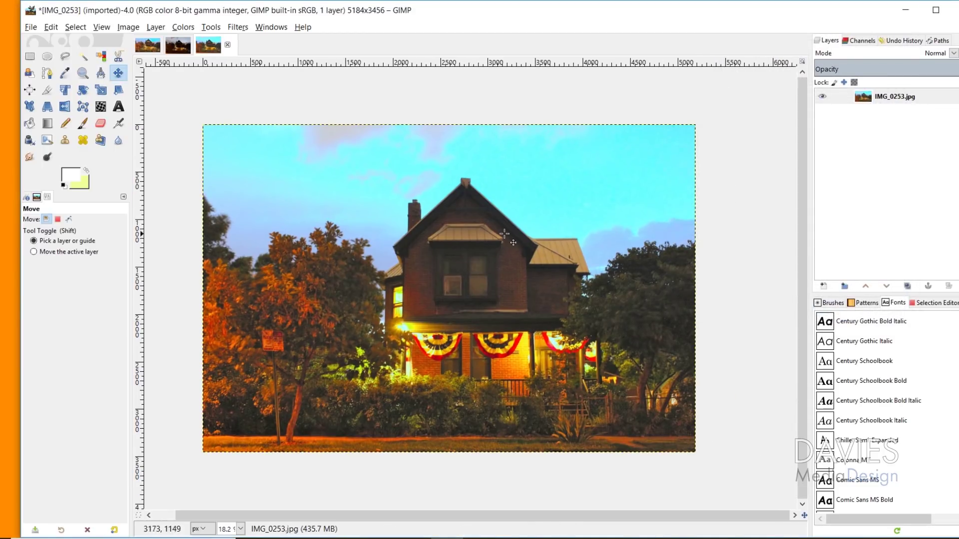
pyautogui.click(82, 73)
pyautogui.moveTo(375, 146); pyautogui.dragTo(583, 386)
pyautogui.click(447, 374)
pyautogui.click(374, 320)
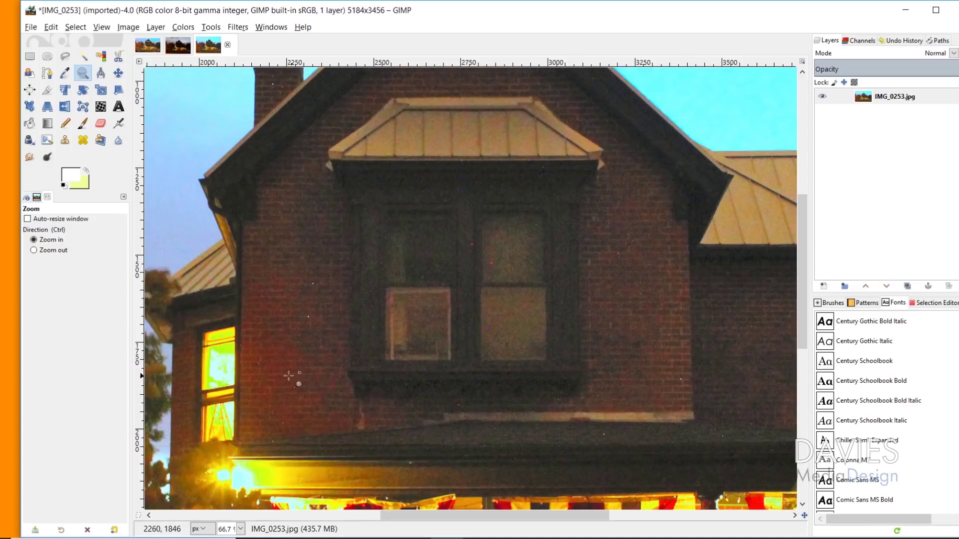
pyautogui.scroll(3, 458, 279)
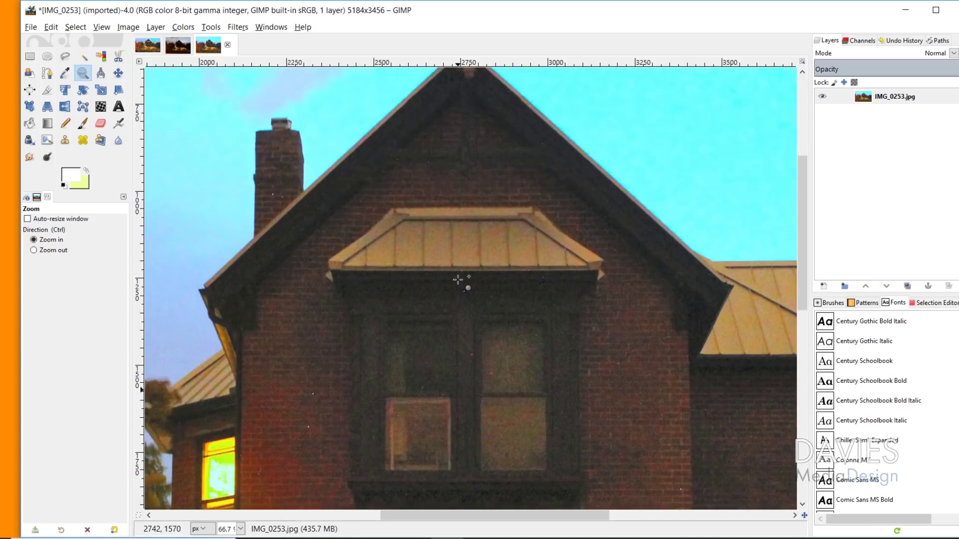
pyautogui.scroll(-3, 458, 280)
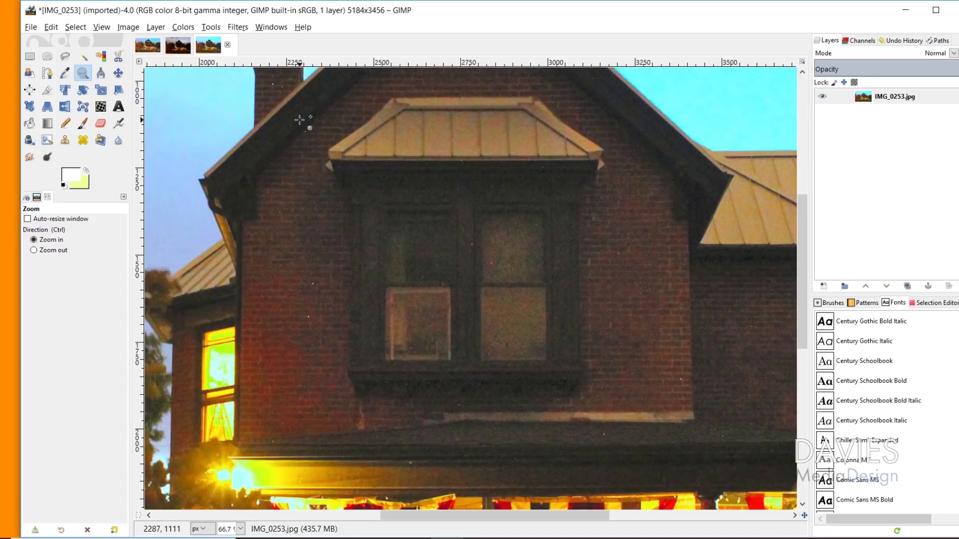
# Find the Noise Reduction filter through the action search and set its Strength to 13 for the house photo.
pyautogui.press('/')
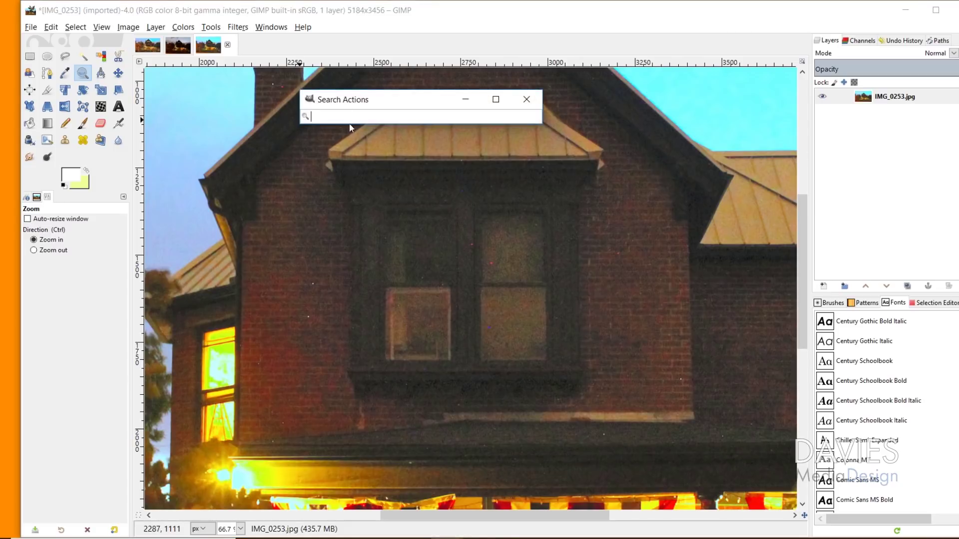
pyautogui.write('noise red')
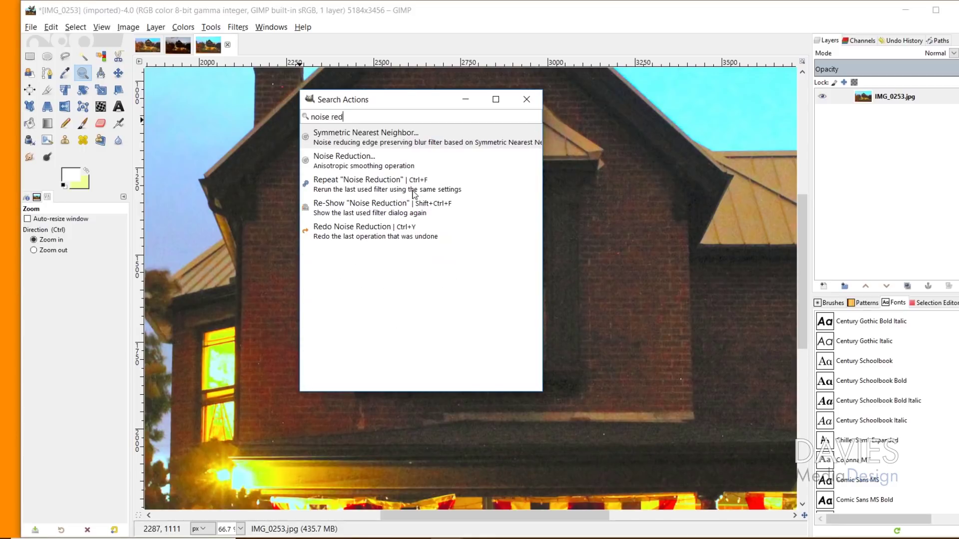
pyautogui.click(385, 167)
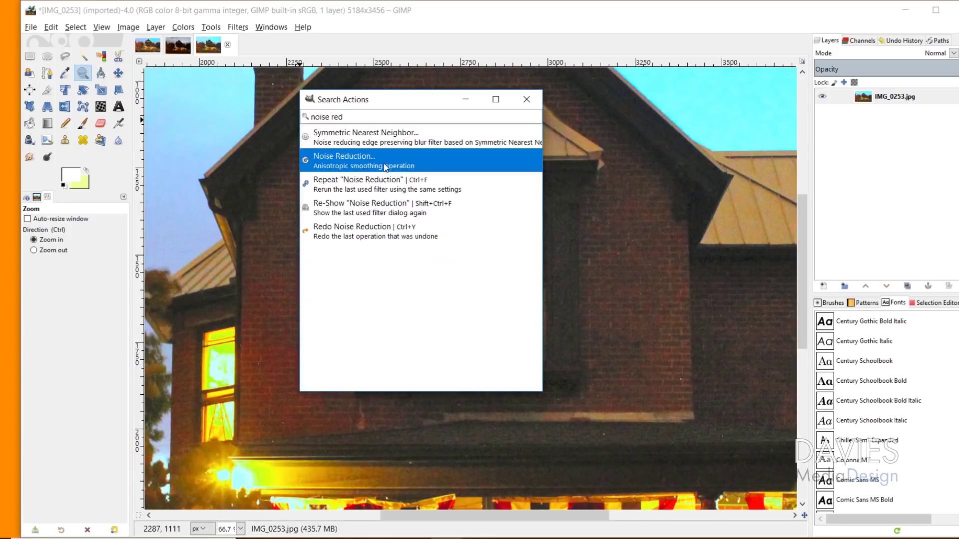
pyautogui.doubleClick(359, 165)
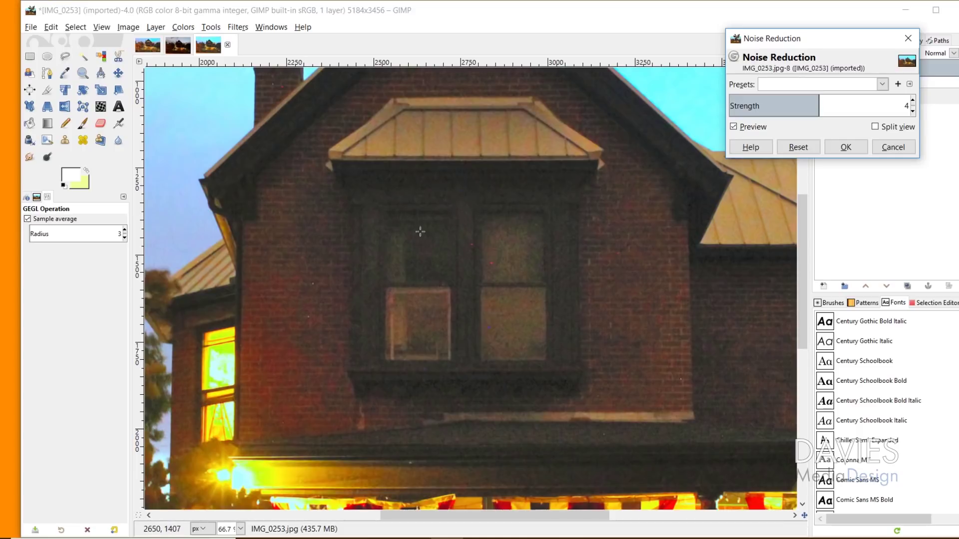
pyautogui.click(795, 148)
pyautogui.moveTo(790, 38); pyautogui.dragTo(752, 48)
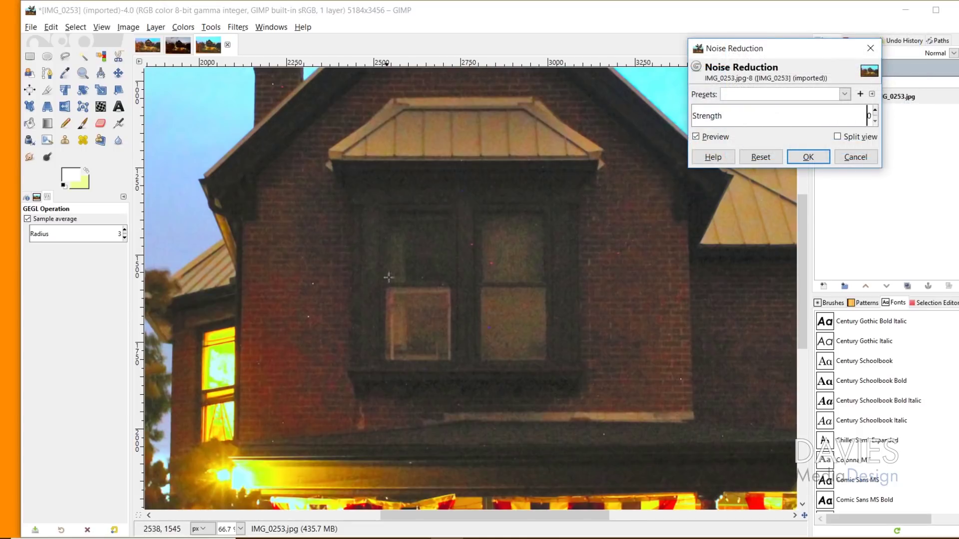
pyautogui.moveTo(724, 119); pyautogui.dragTo(867, 117)
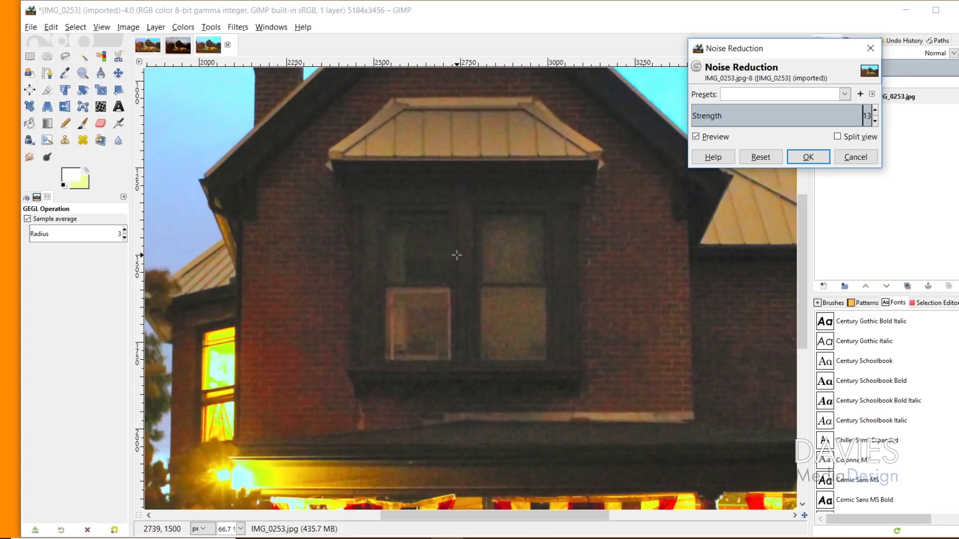
# Compare the porch area before and after in split view by shifting the divider, and apply Noise Reduction.
pyautogui.scroll(-5, 807, 256)
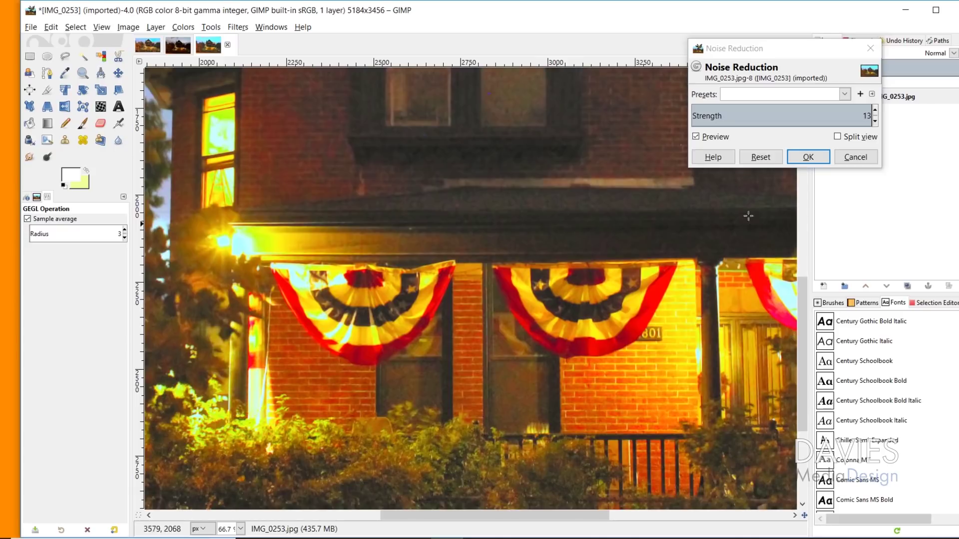
pyautogui.click(837, 137)
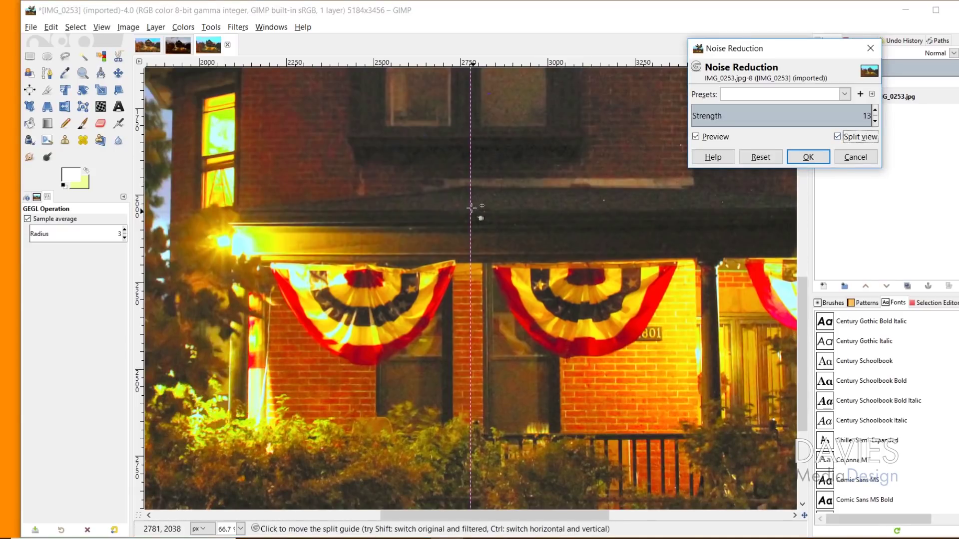
pyautogui.moveTo(471, 208); pyautogui.dragTo(770, 231)
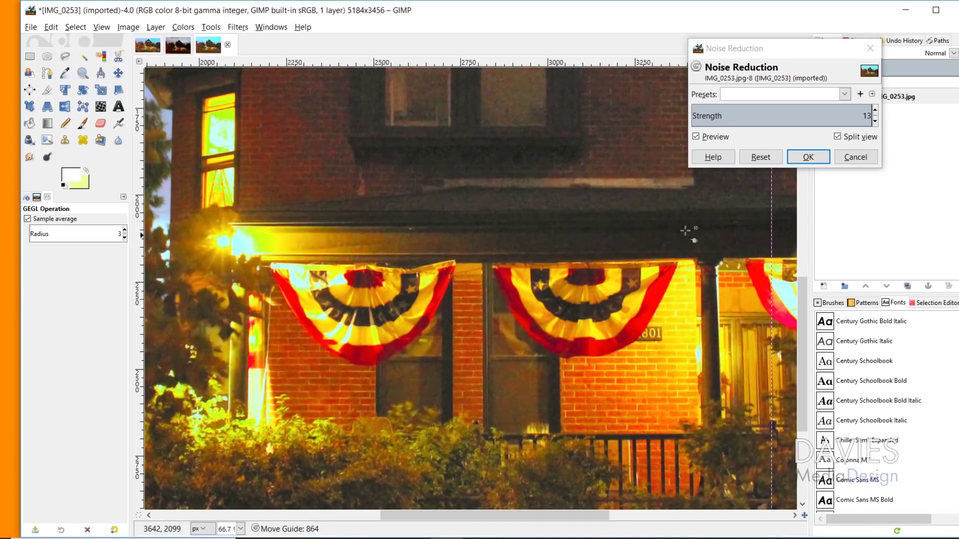
pyautogui.moveTo(685, 230); pyautogui.dragTo(579, 259)
pyautogui.click(808, 157)
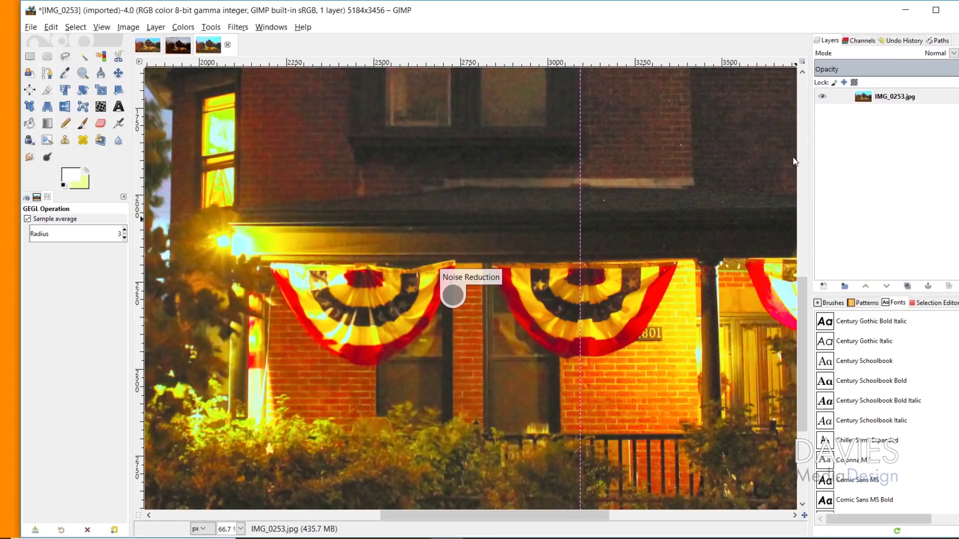
# Rename the IMG_0253.jpg layer as House Night Photo.
pyautogui.moveTo(802, 310)
pyautogui.mouseDown()
pyautogui.moveTo(802, 165)
pyautogui.moveTo(799, 298)
pyautogui.mouseUp()
pyautogui.moveTo(798, 257); pyautogui.dragTo(814, 231)
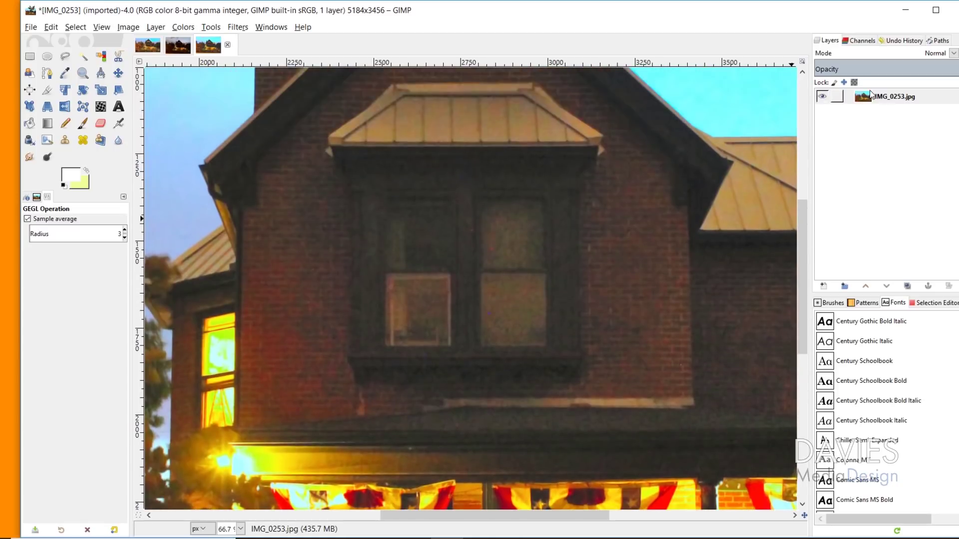
pyautogui.click(893, 98)
pyautogui.doubleClick(894, 99)
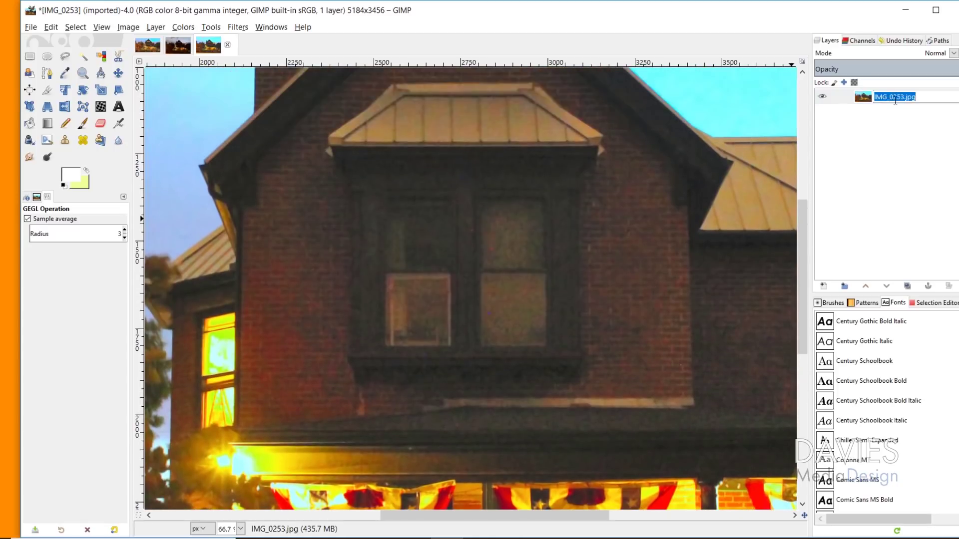
pyautogui.write('House Night Photo')
pyautogui.press('Return')
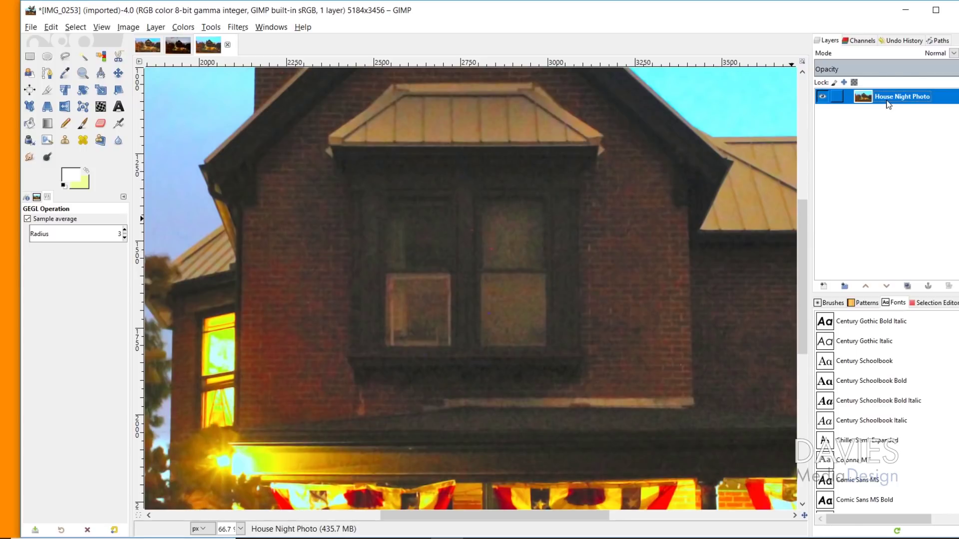
# Duplicate the House Night Photo layer and name the copy Symmetric Nearest Neighbor.
pyautogui.click(907, 286)
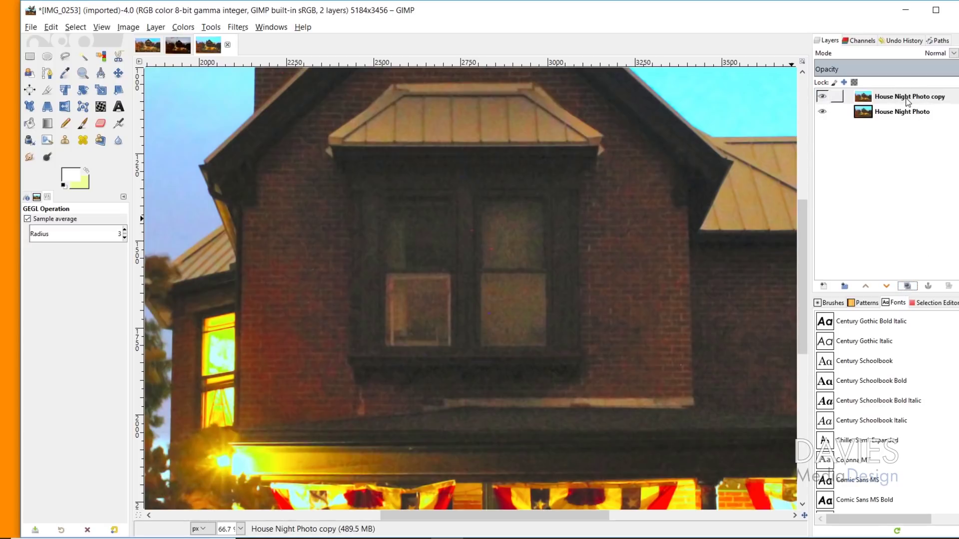
pyautogui.doubleClick(931, 98)
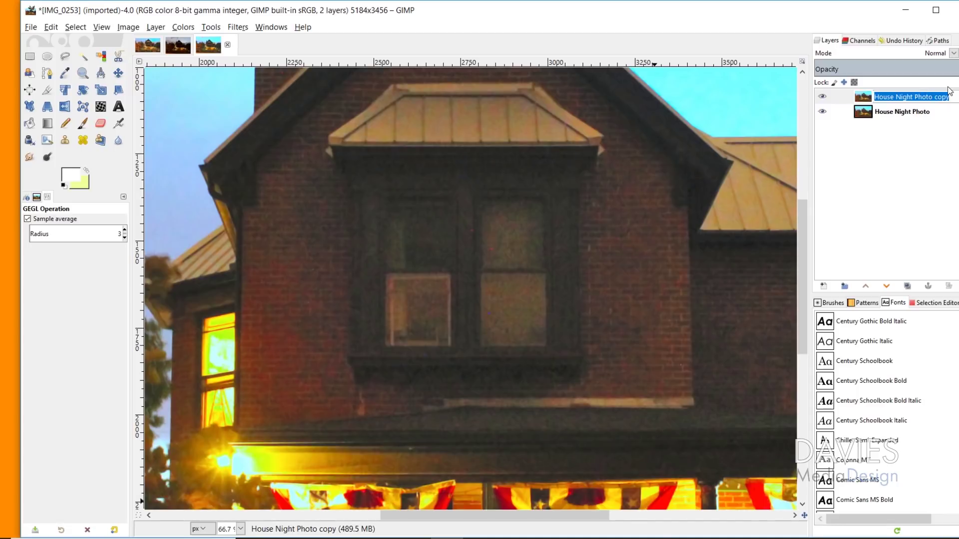
pyautogui.write('st Neighbo')
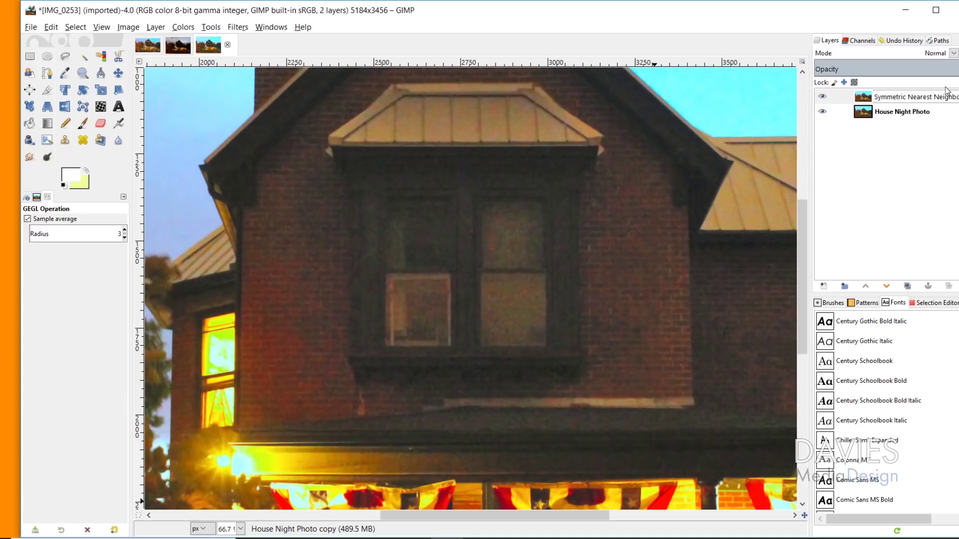
pyautogui.press('Return')
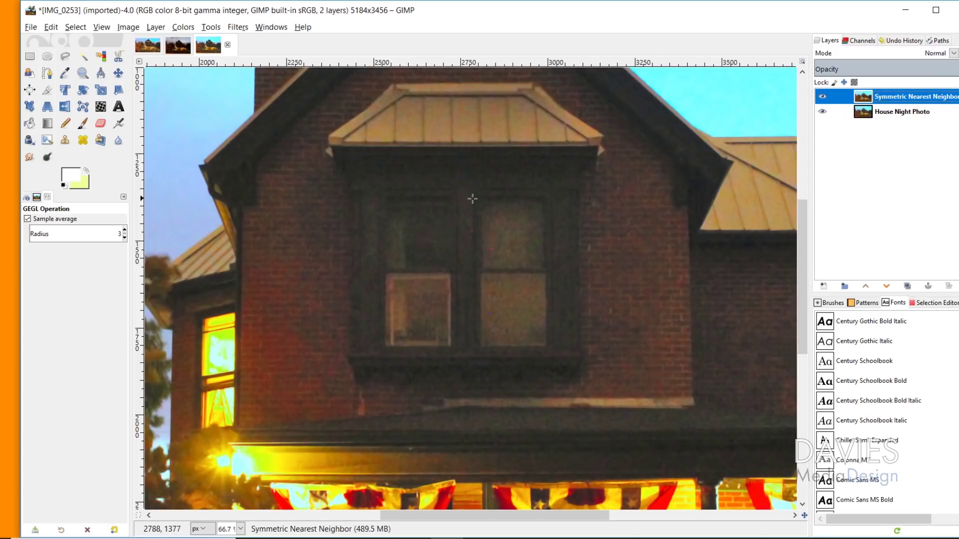
# Open the Symmetric Nearest Neighbor filter on the duplicate layer and check its effect on the upper windows and porch, with the preview off and on.
pyautogui.press('/')
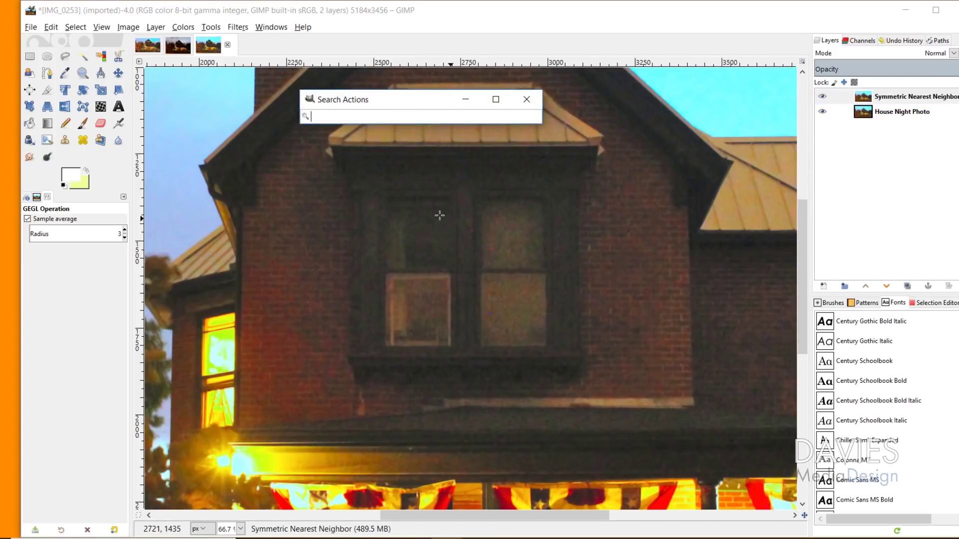
pyautogui.write('symm')
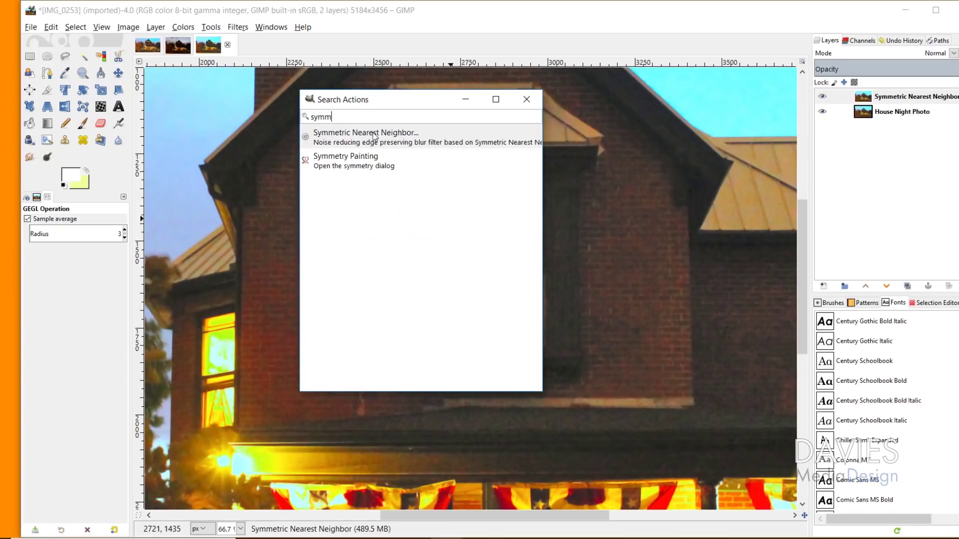
pyautogui.click(407, 140)
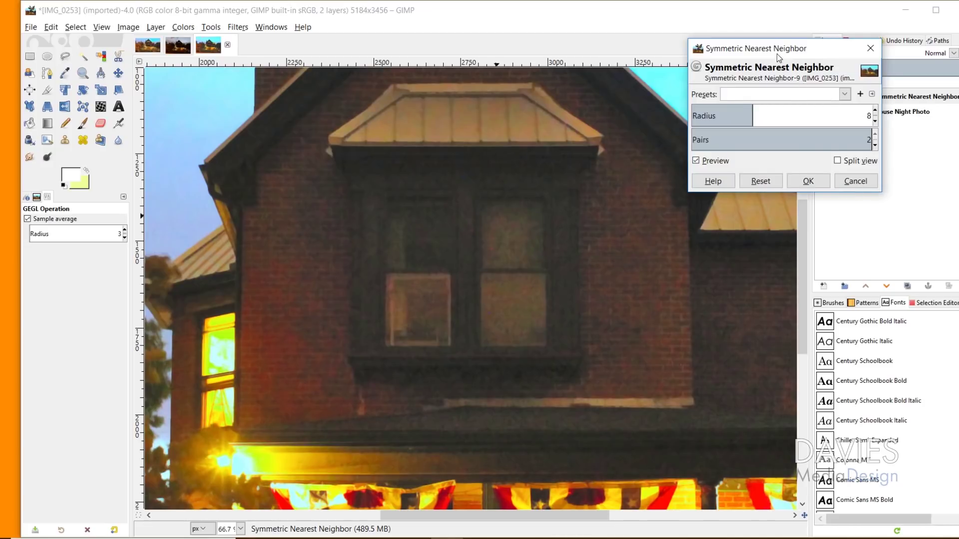
pyautogui.moveTo(777, 49); pyautogui.dragTo(666, 38)
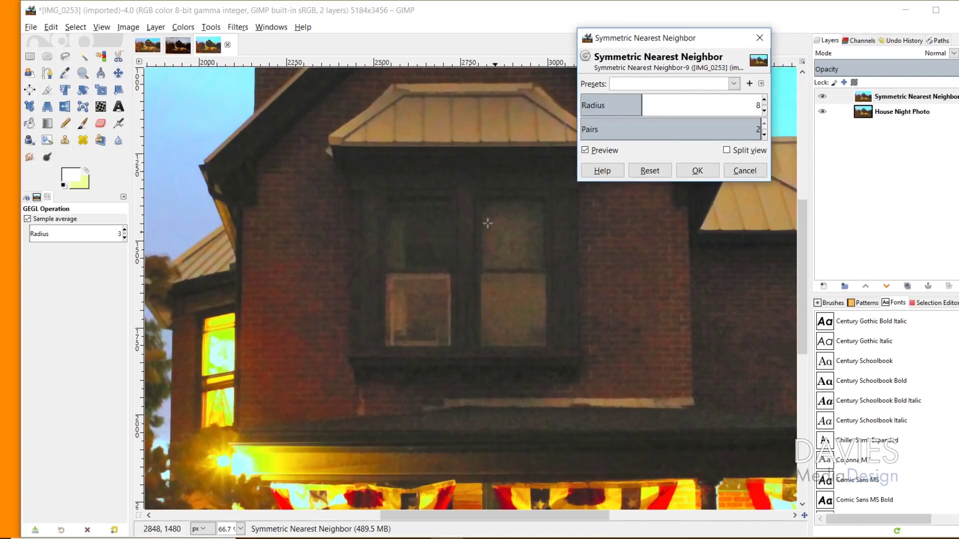
pyautogui.click(586, 151)
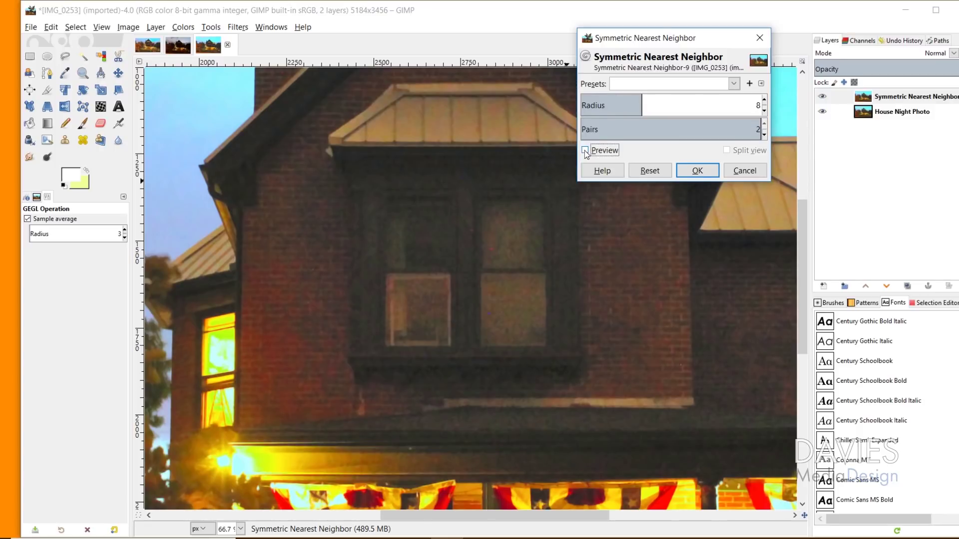
pyautogui.click(585, 151)
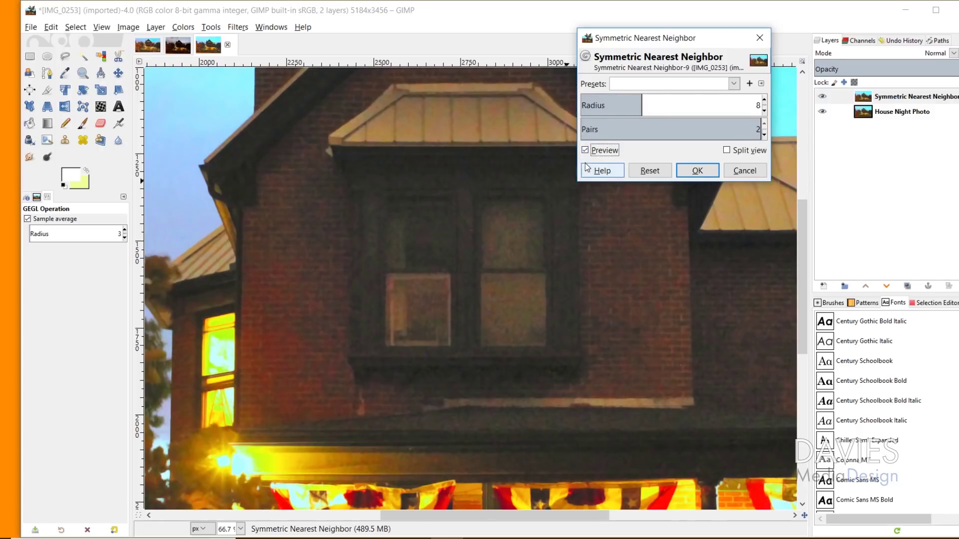
pyautogui.scroll(-5, 465, 362)
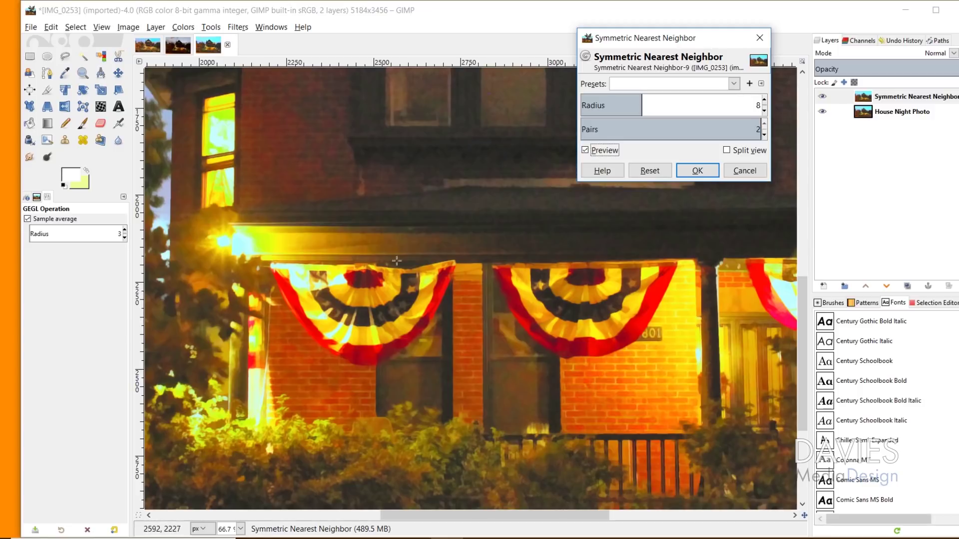
pyautogui.scroll(5, 445, 235)
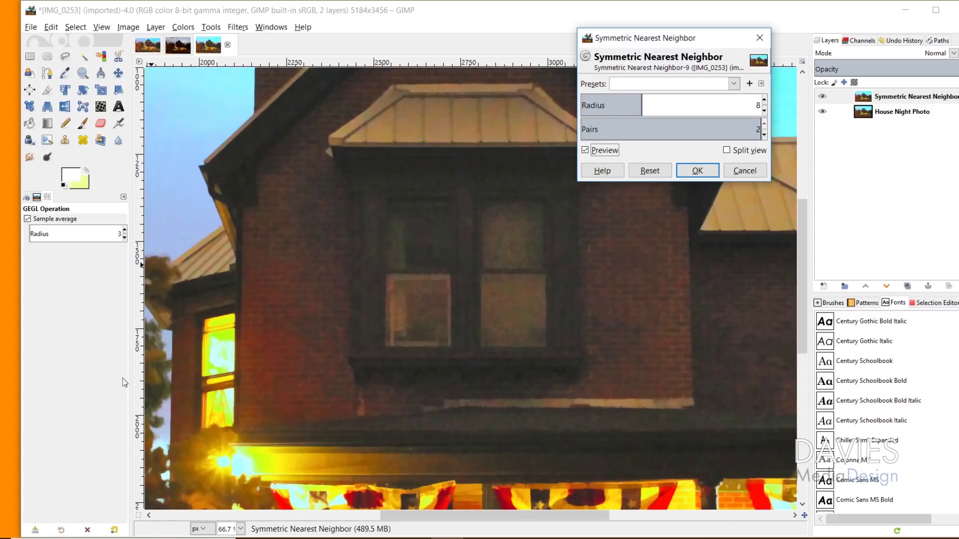
# Raise the Symmetric Nearest Neighbor radius to 20, keep 2 pairs, and apply the filter.
pyautogui.moveTo(642, 98); pyautogui.dragTo(655, 98)
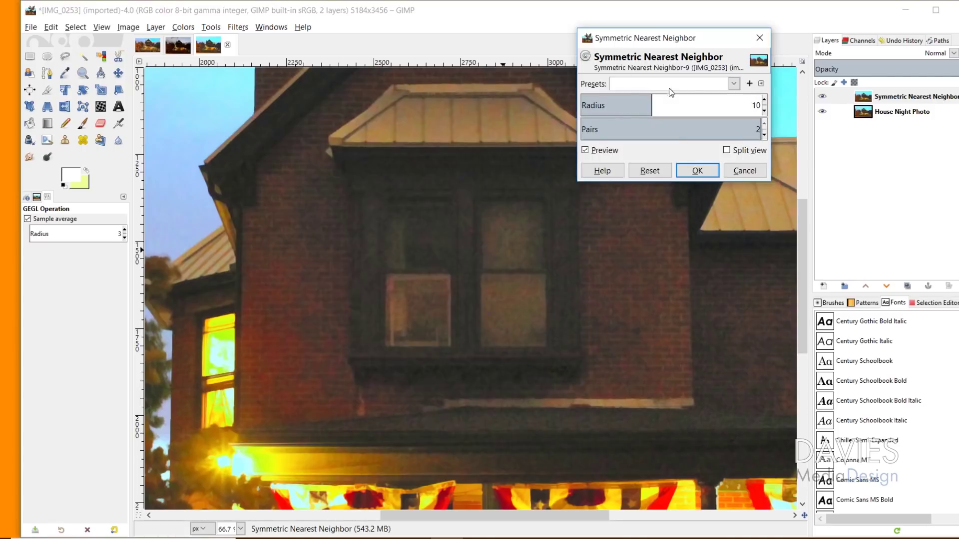
pyautogui.moveTo(651, 101); pyautogui.dragTo(694, 102)
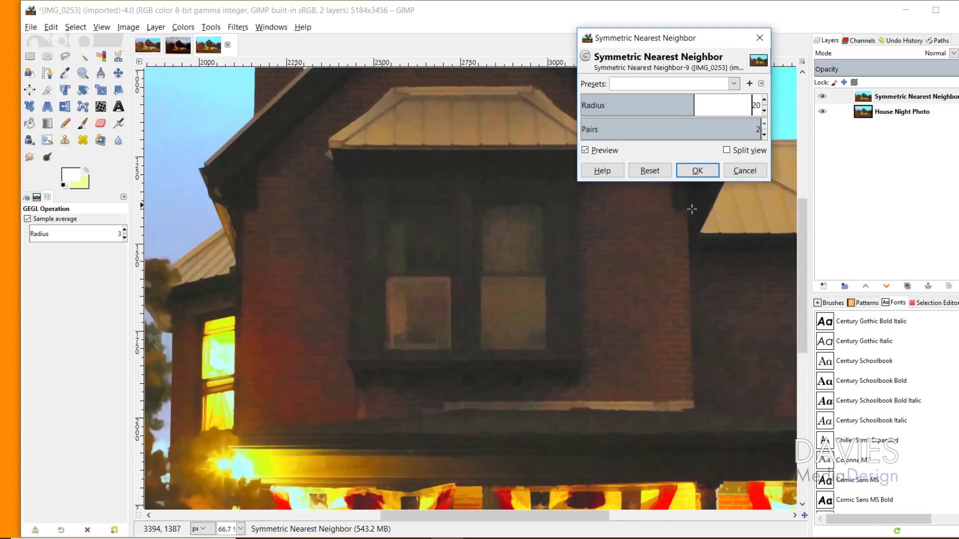
pyautogui.click(698, 173)
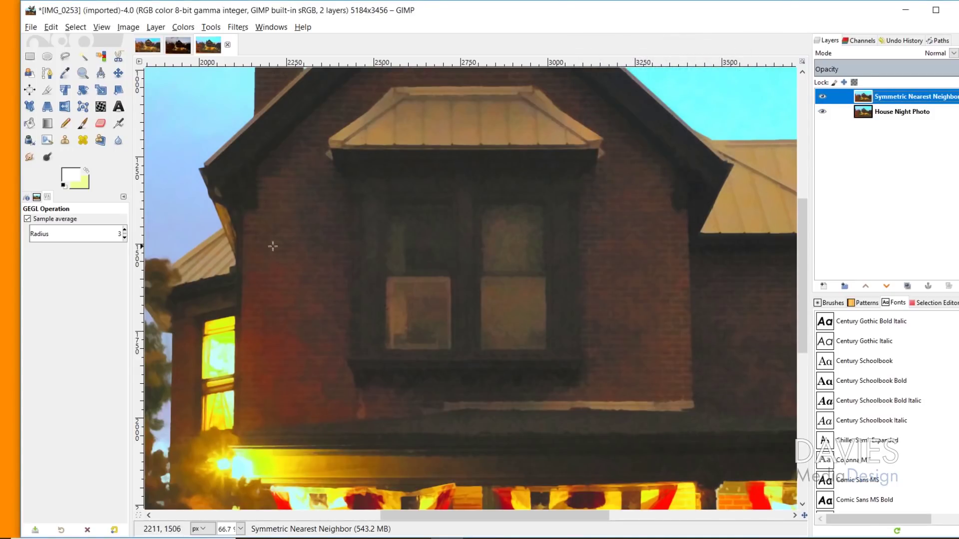
# Add a black (full transparency) layer mask to the Symmetric Nearest Neighbor layer.
pyautogui.click(84, 73)
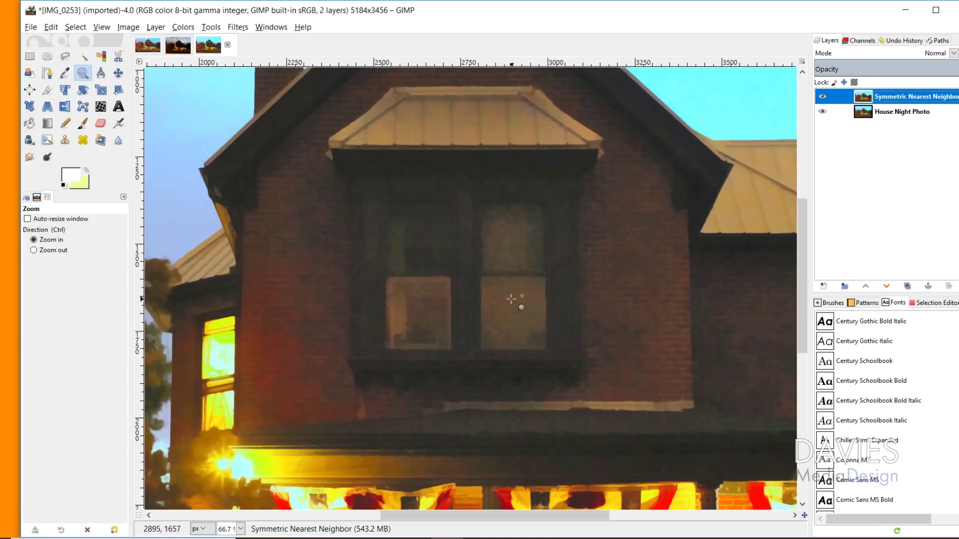
pyautogui.click(495, 301)
pyautogui.click(509, 334)
pyautogui.click(513, 356)
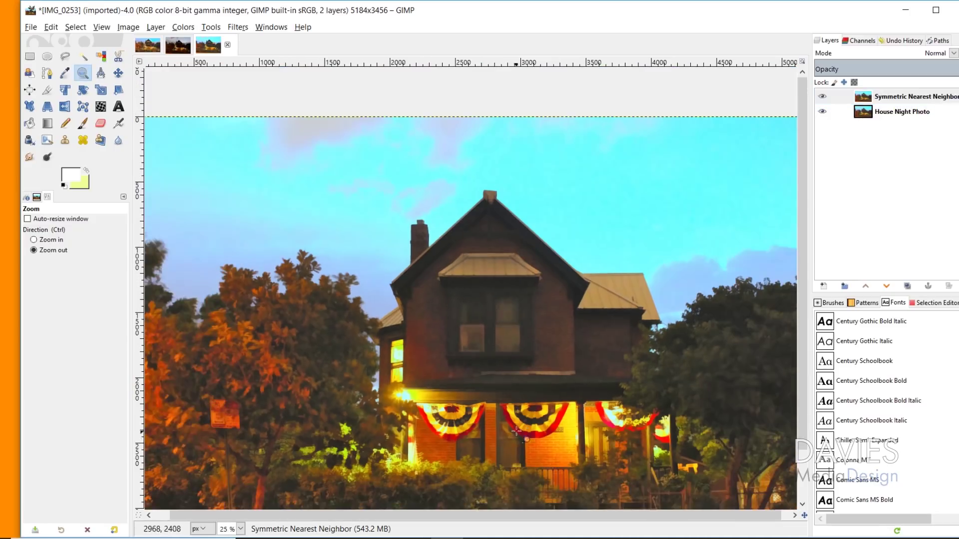
pyautogui.click(525, 382)
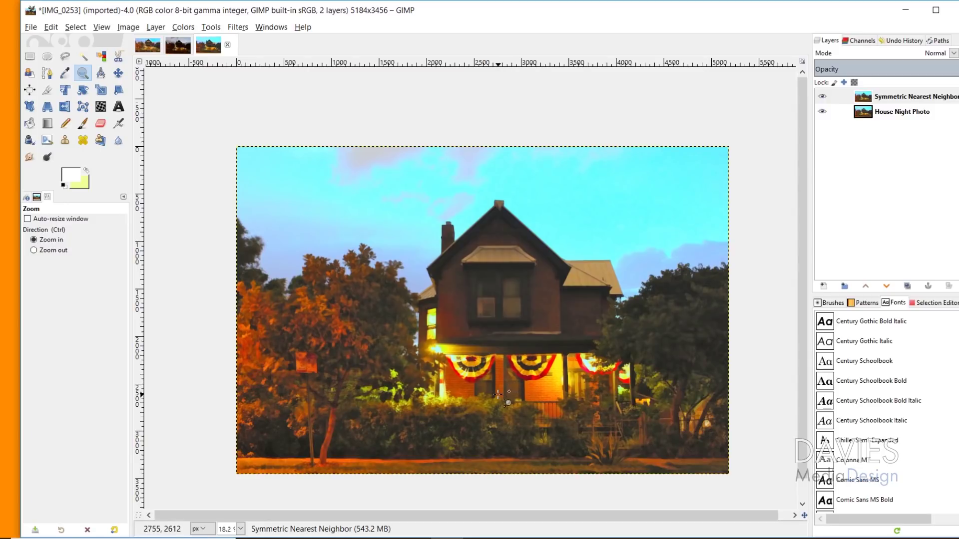
pyautogui.click(864, 101)
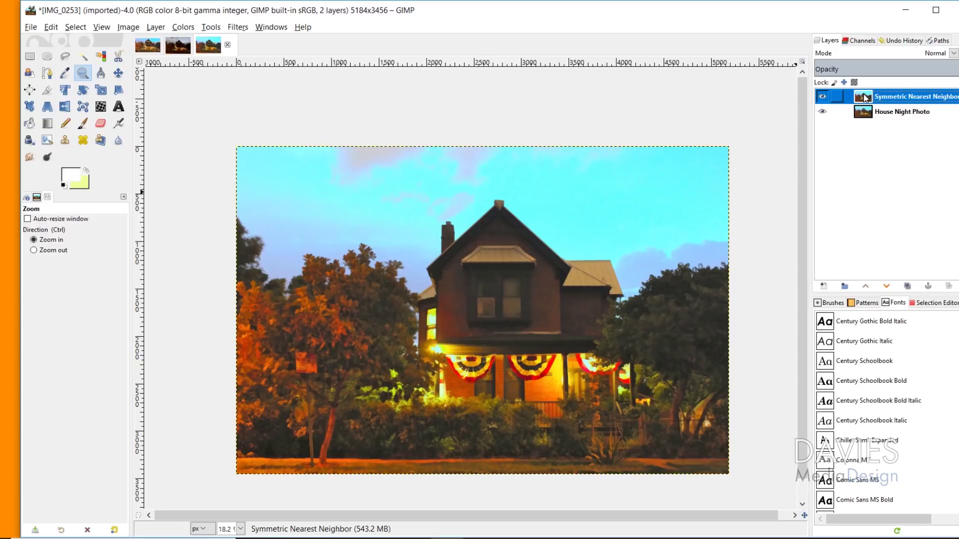
pyautogui.rightClick(865, 98)
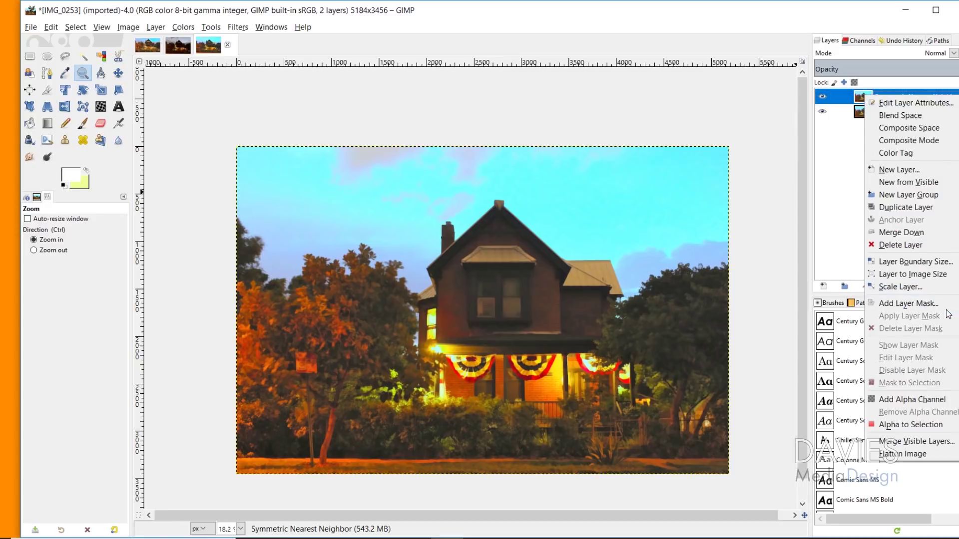
pyautogui.click(914, 304)
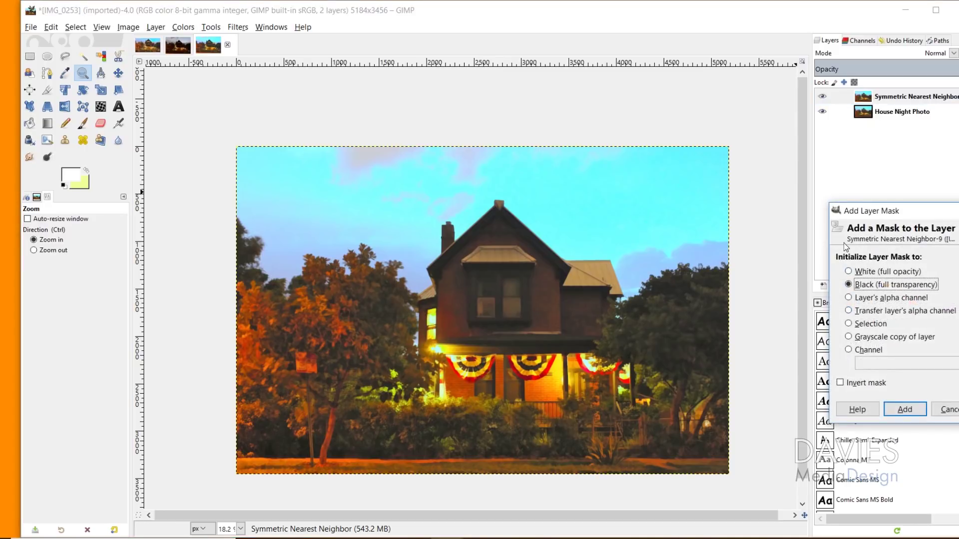
pyautogui.moveTo(903, 208); pyautogui.dragTo(841, 205)
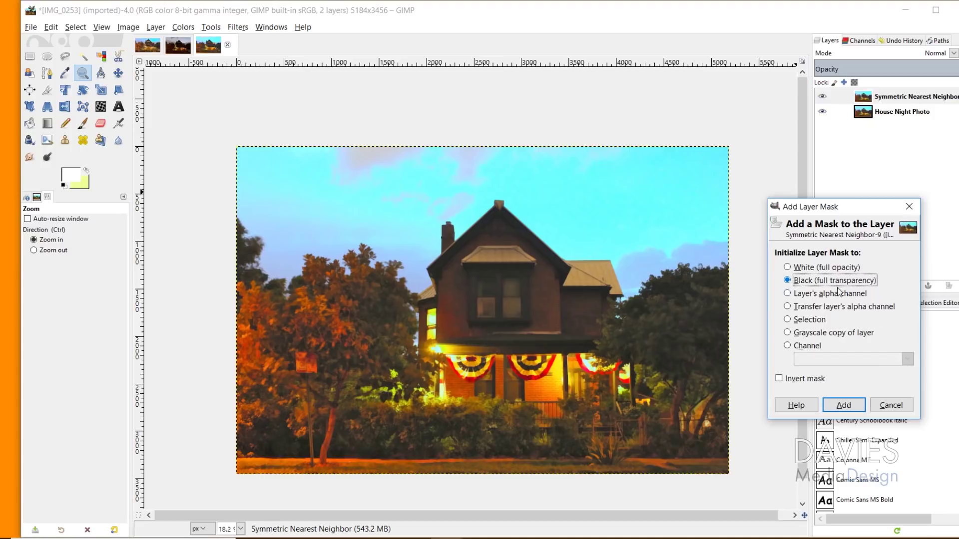
pyautogui.click(844, 404)
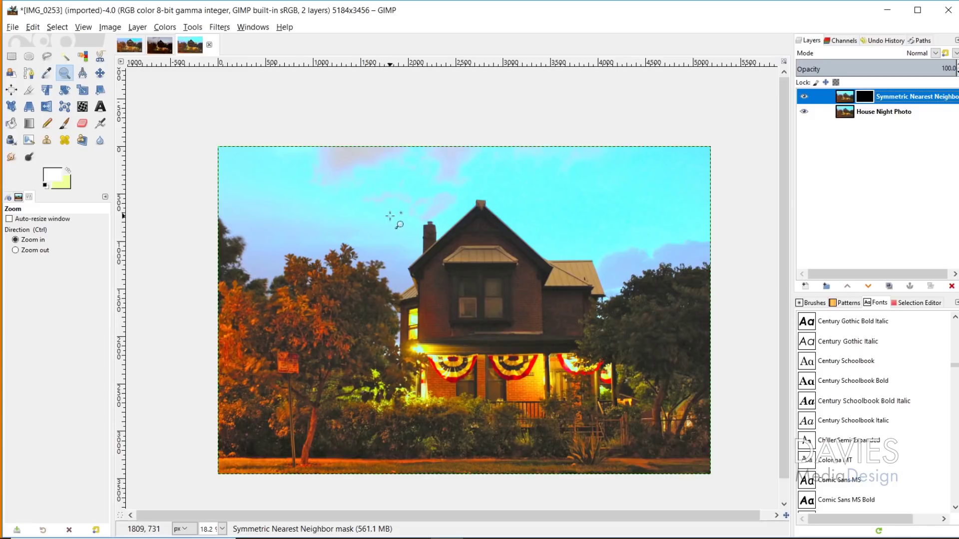
# Target the Symmetric Nearest Neighbor mask with the Paintbrush and use white (ffffff) as the foreground color.
pyautogui.moveTo(393, 220); pyautogui.dragTo(523, 394)
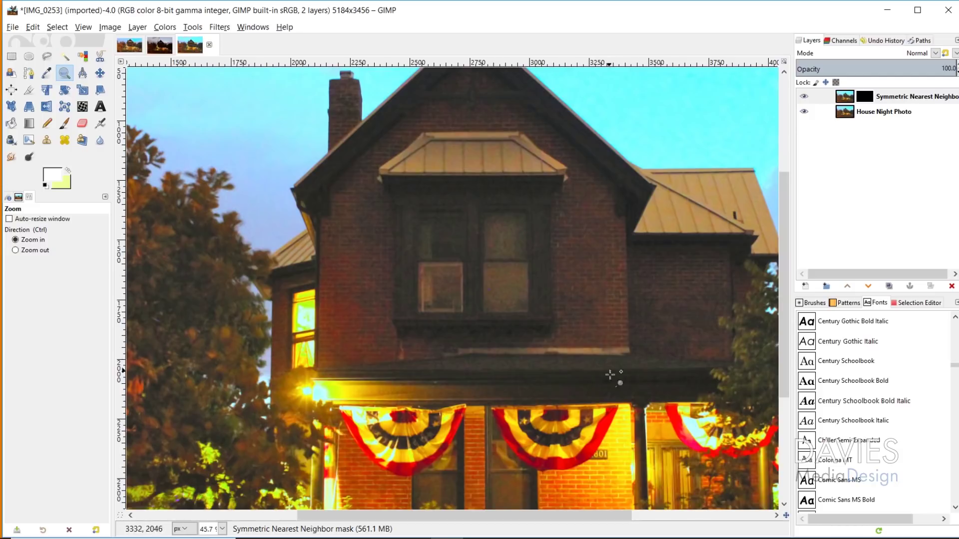
pyautogui.moveTo(569, 515); pyautogui.dragTo(351, 537)
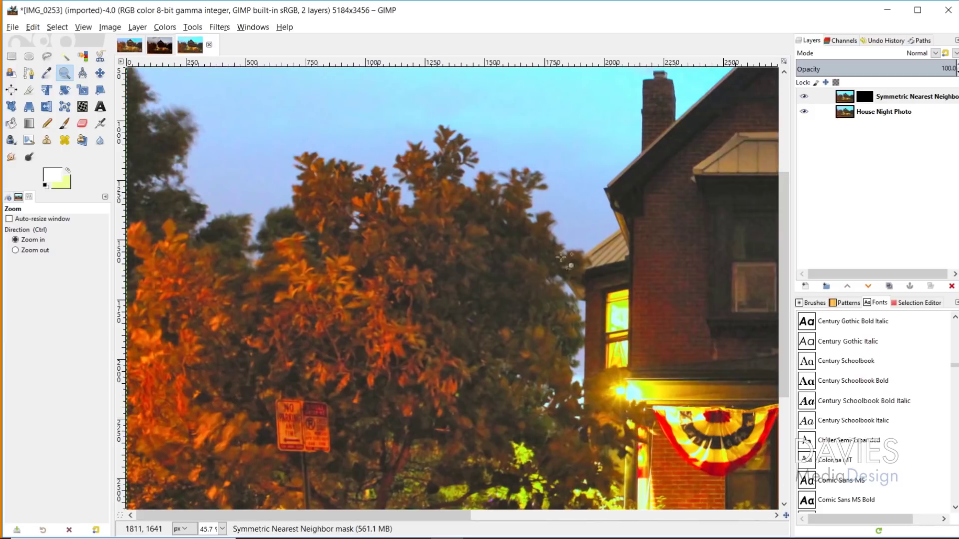
pyautogui.click(871, 99)
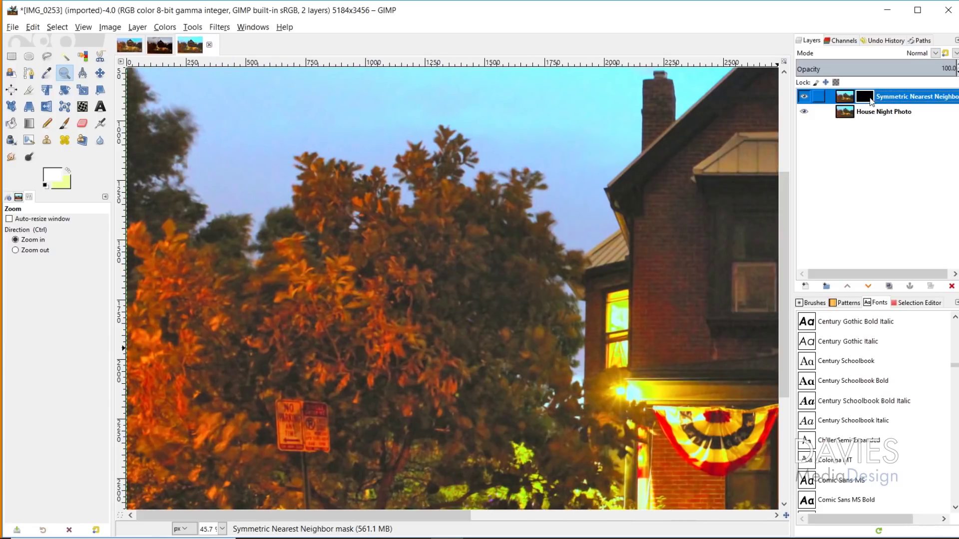
pyautogui.click(65, 122)
pyautogui.click(54, 177)
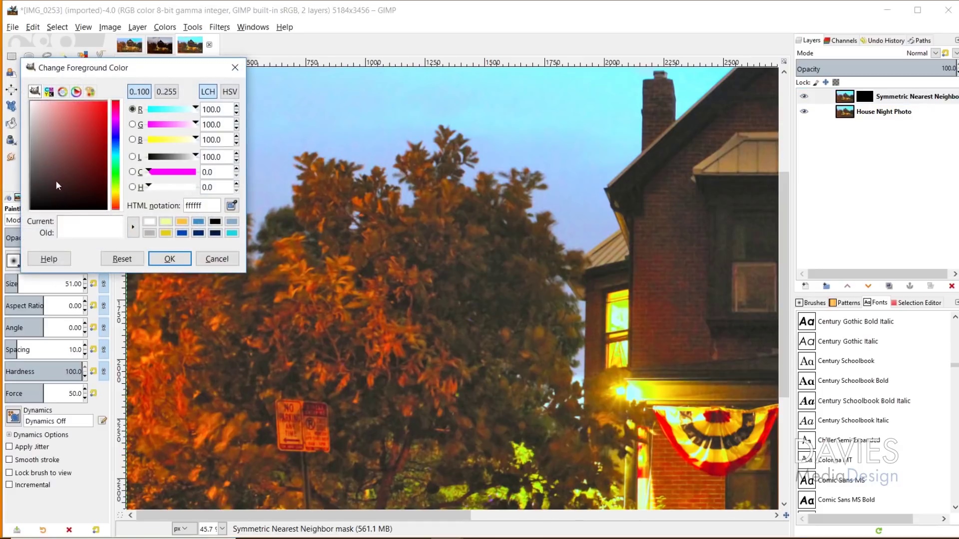
pyautogui.click(169, 261)
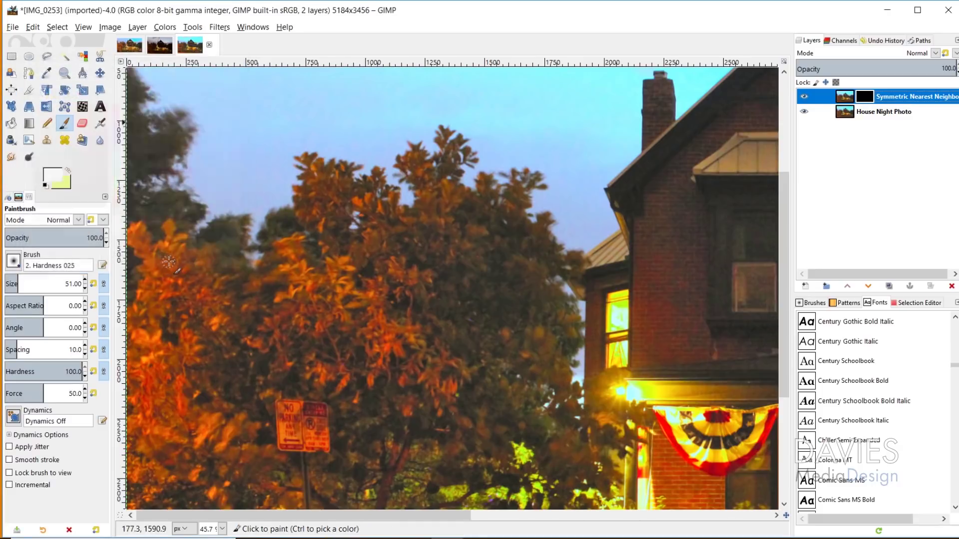
# Set the Paintbrush size to 76 and its hardness to 42.3.
pyautogui.press(']')
pyautogui.press(']')
pyautogui.press(']')
pyautogui.press(']')
pyautogui.press(']')
pyautogui.press(']')
pyautogui.press(']')
pyautogui.press(']')
pyautogui.press(']')
pyautogui.press(']')
pyautogui.press(']')
pyautogui.press(']')
pyautogui.press(']')
pyautogui.press(']')
pyautogui.press(']')
pyautogui.press(']')
pyautogui.press(']')
pyautogui.press(']')
pyautogui.press(']')
pyautogui.press(']')
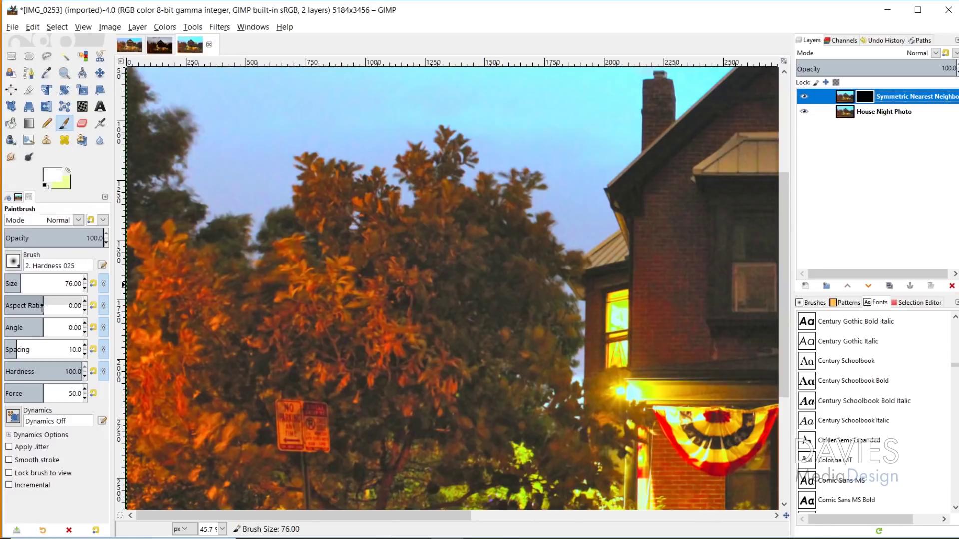
pyautogui.moveTo(40, 372); pyautogui.dragTo(38, 366)
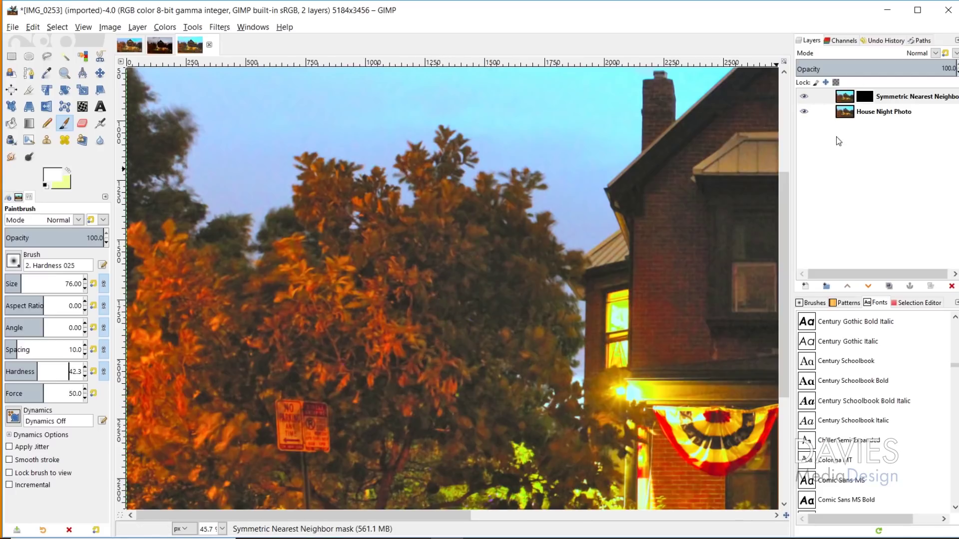
# Paint white on the Symmetric Nearest Neighbor mask over noisy parts of the trees, house front and hedges to reveal the smoothing.
pyautogui.click(439, 302)
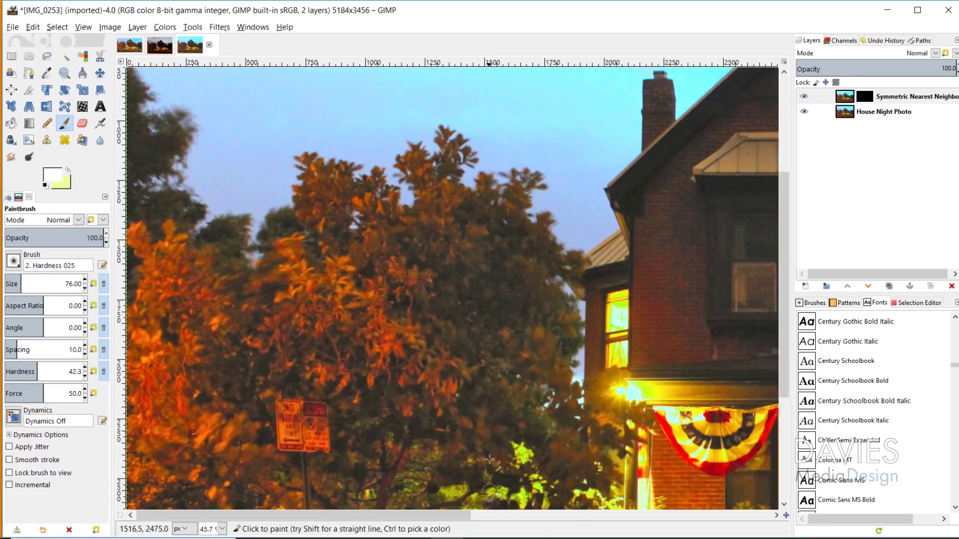
pyautogui.moveTo(466, 515); pyautogui.dragTo(581, 515)
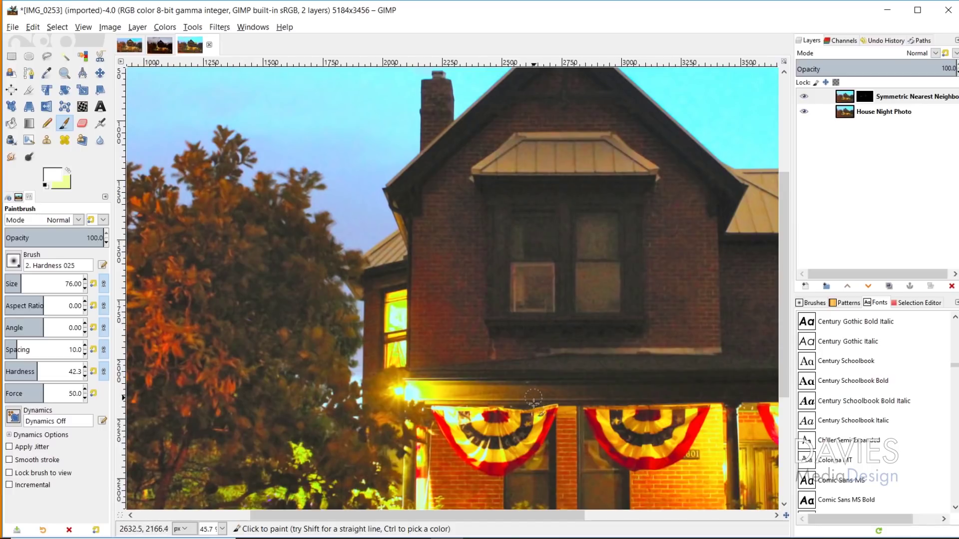
pyautogui.moveTo(528, 515); pyautogui.dragTo(764, 493)
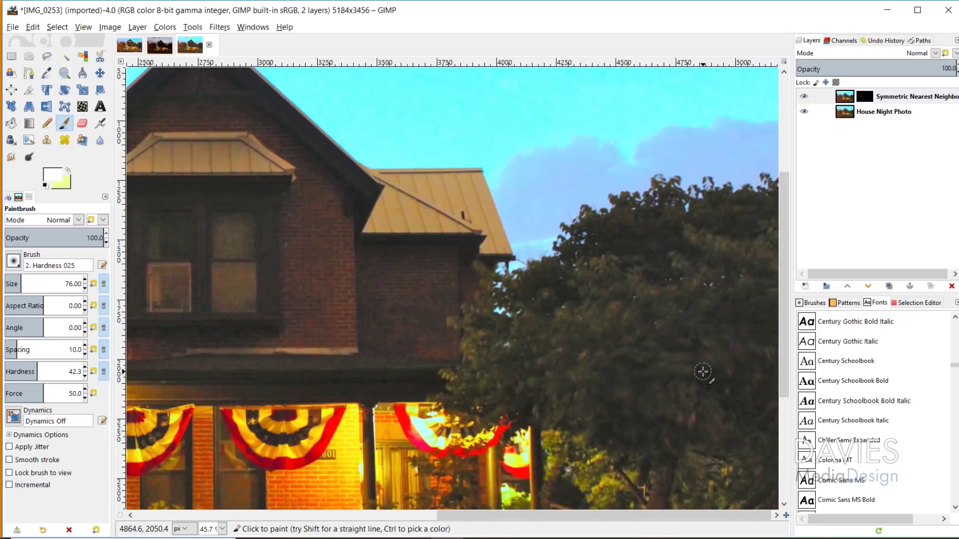
pyautogui.moveTo(697, 520); pyautogui.dragTo(542, 516)
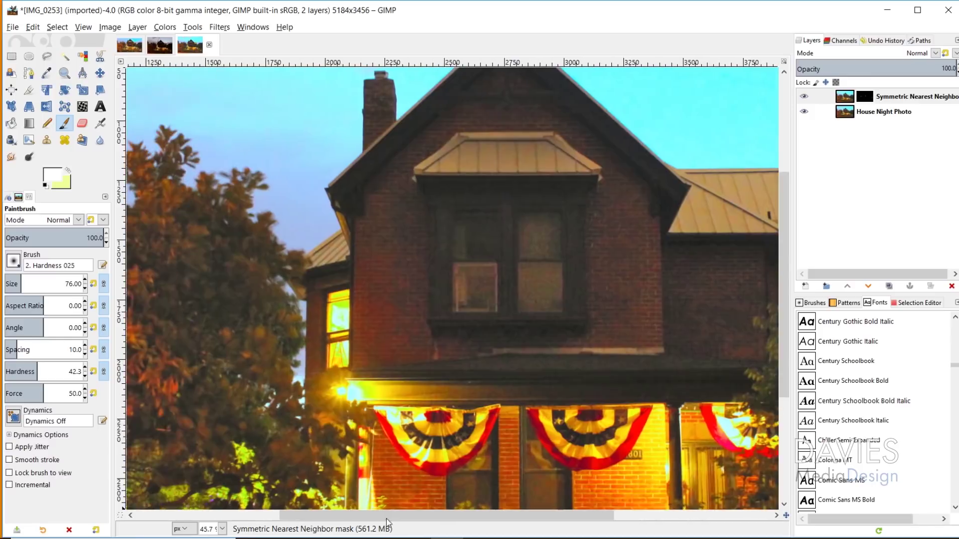
pyautogui.scroll(3, 434, 423)
pyautogui.scroll(-6, 482, 313)
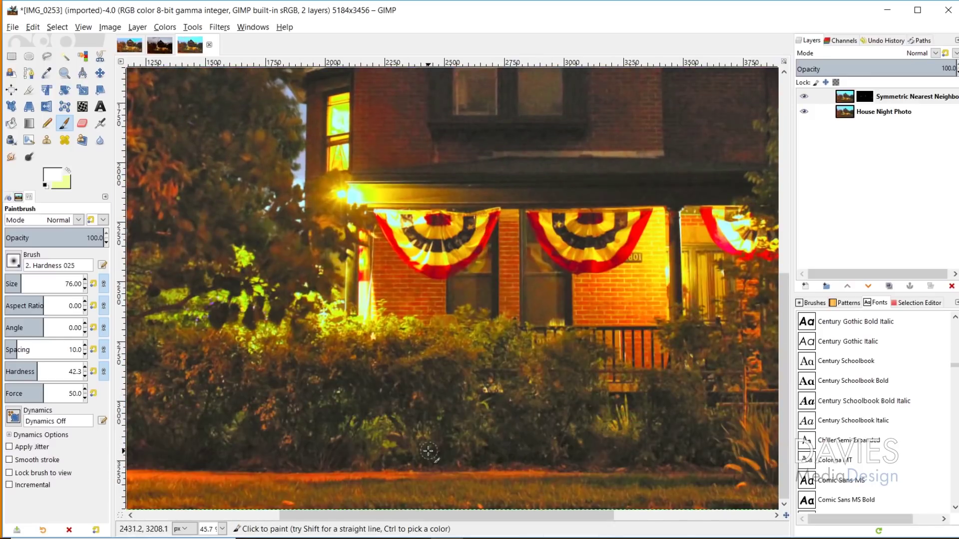
pyautogui.moveTo(502, 517); pyautogui.dragTo(630, 528)
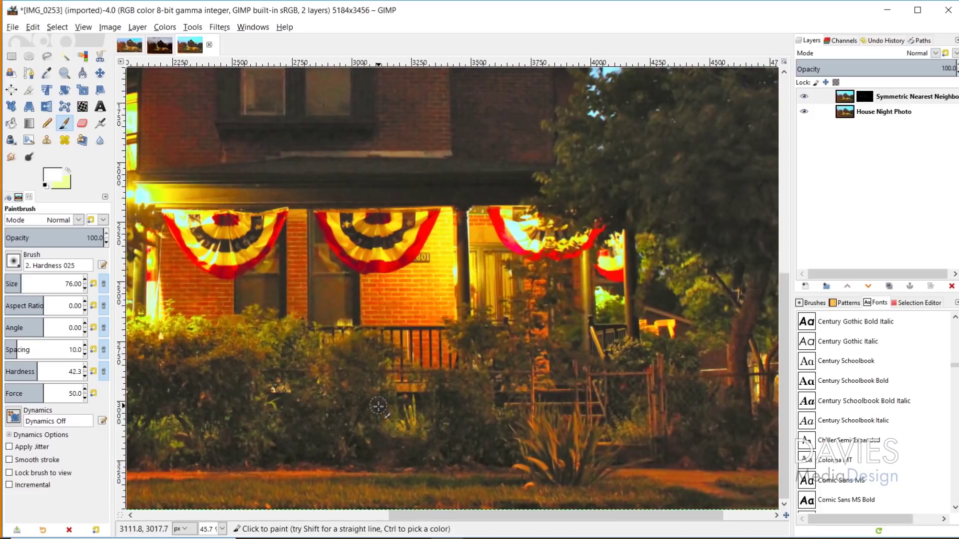
pyautogui.moveTo(531, 514); pyautogui.dragTo(297, 517)
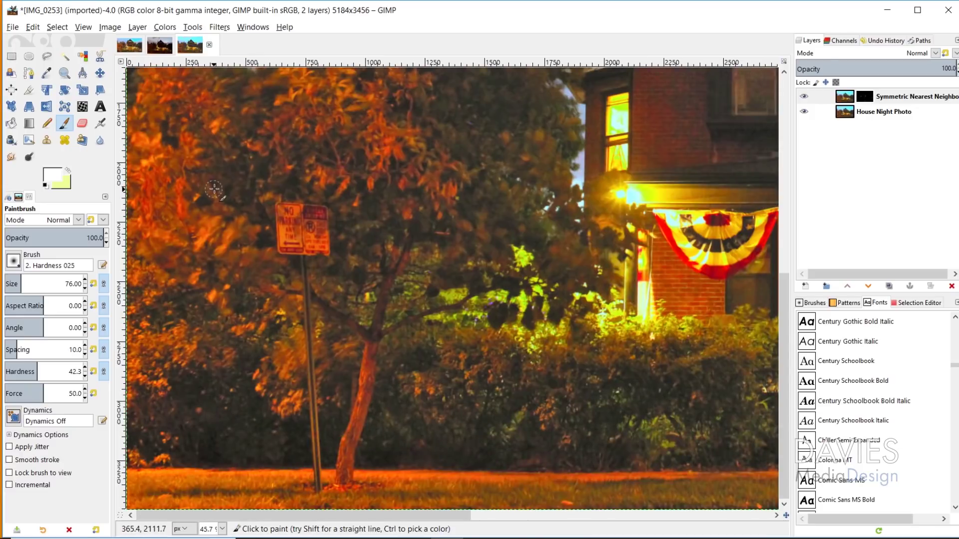
pyautogui.scroll(10, 214, 189)
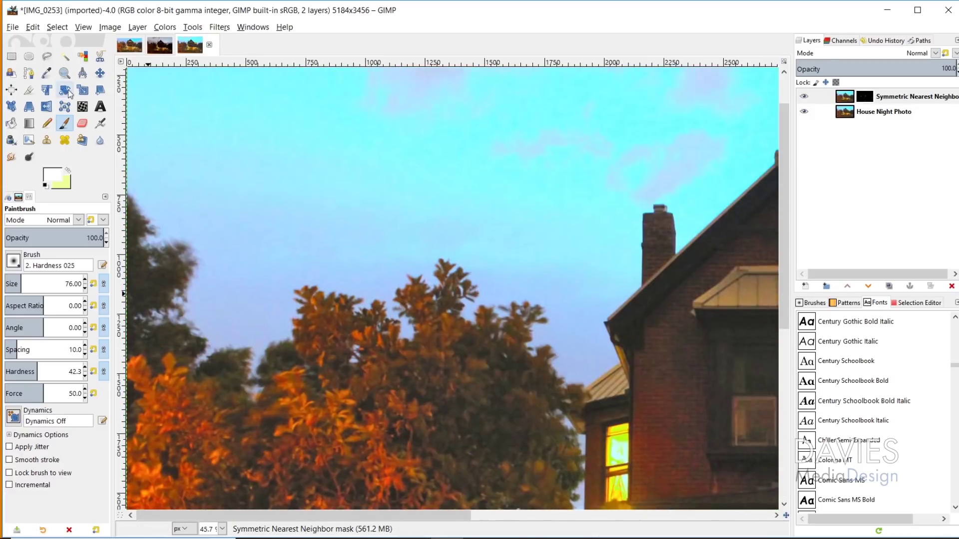
# Open Unsharp Mask on the House Night Photo layer and set the standard deviation to 2.032, keeping the scale at 4.
pyautogui.click(64, 73)
pyautogui.keyDown('ctrl'); pyautogui.click(660, 384); pyautogui.keyUp('ctrl')
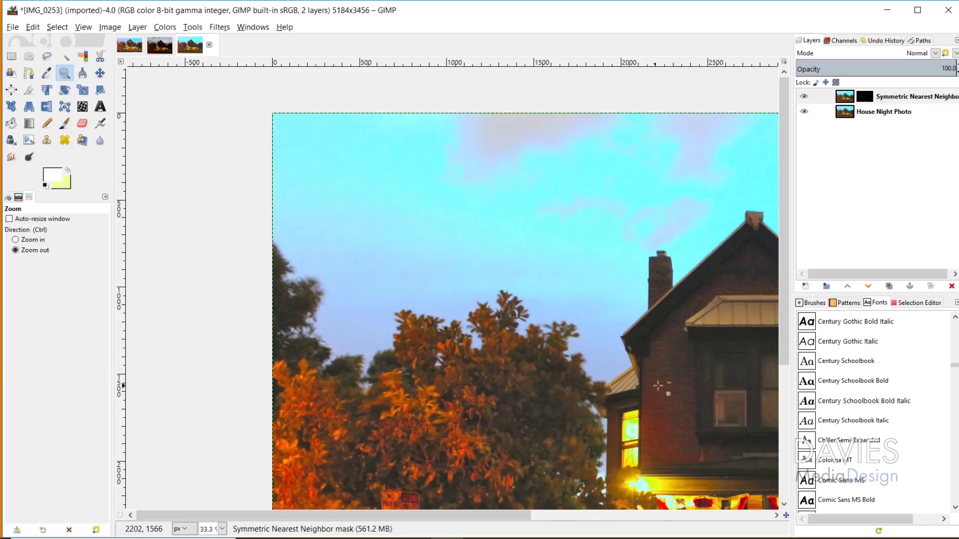
pyautogui.keyDown('ctrl'); pyautogui.click(697, 402); pyautogui.keyUp('ctrl')
pyautogui.keyDown('ctrl'); pyautogui.click(572, 453); pyautogui.keyUp('ctrl')
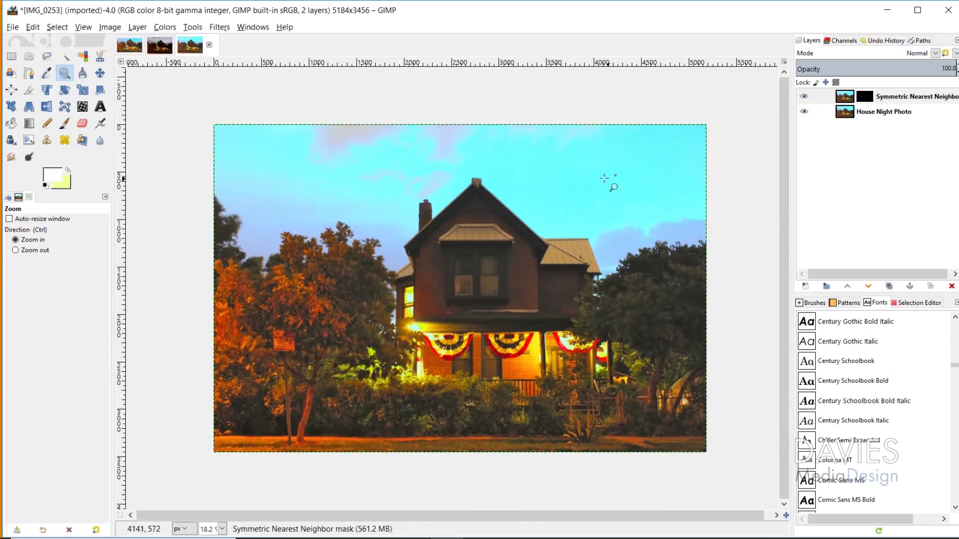
pyautogui.click(844, 117)
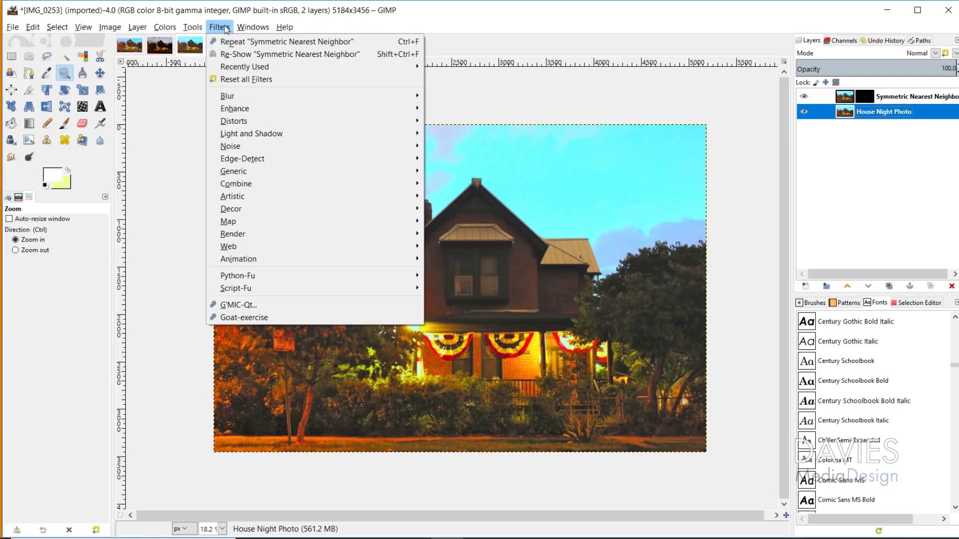
pyautogui.moveTo(251, 110)
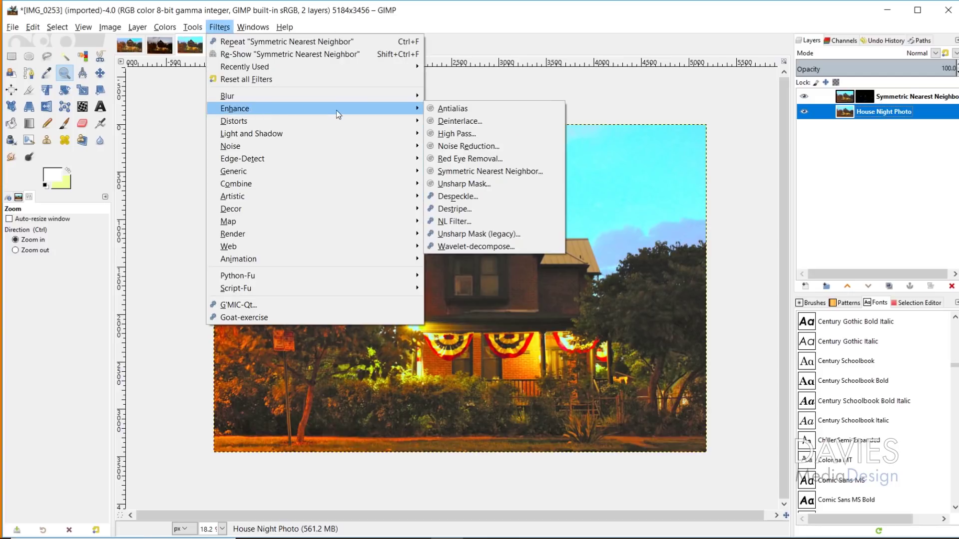
pyautogui.click(485, 183)
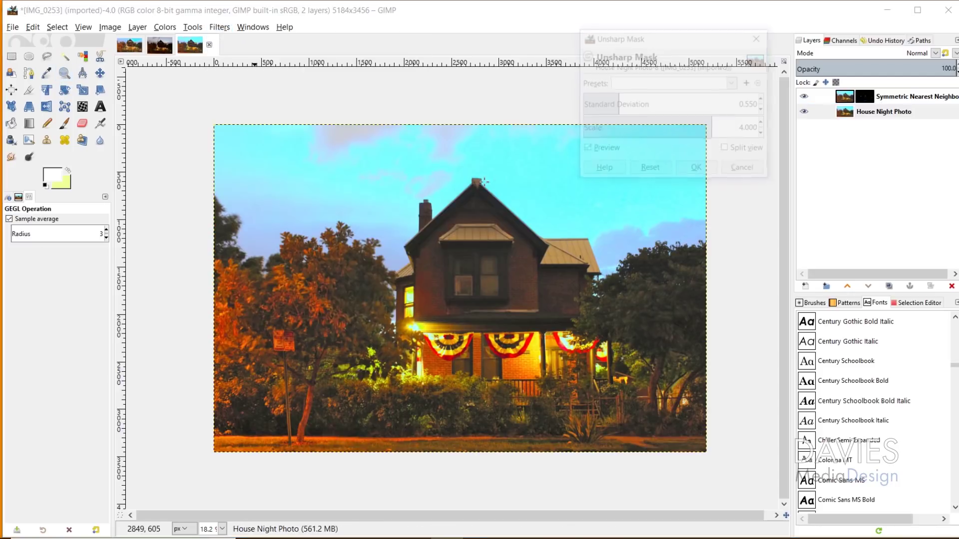
pyautogui.click(623, 98)
pyautogui.moveTo(623, 99); pyautogui.dragTo(624, 99)
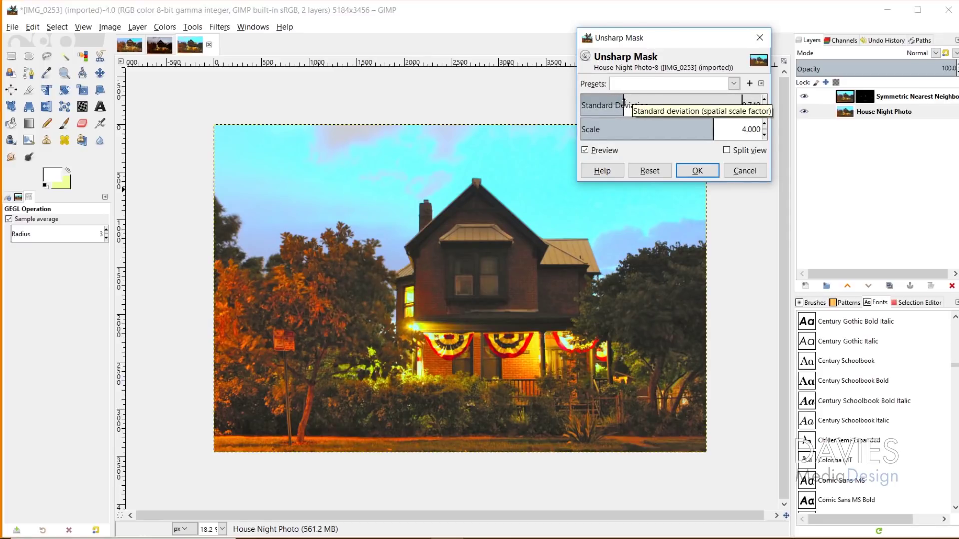
pyautogui.moveTo(624, 99); pyautogui.dragTo(660, 99)
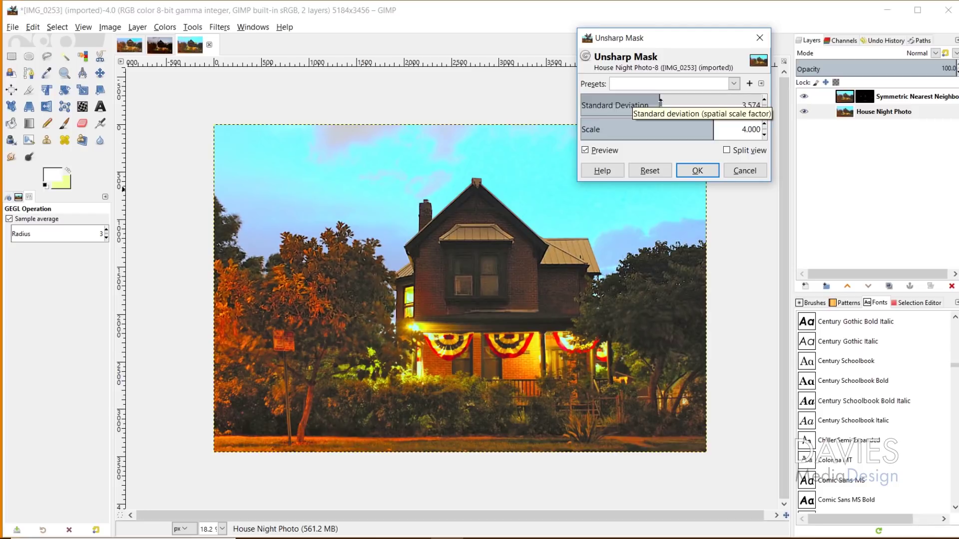
pyautogui.moveTo(659, 100); pyautogui.dragTo(626, 99)
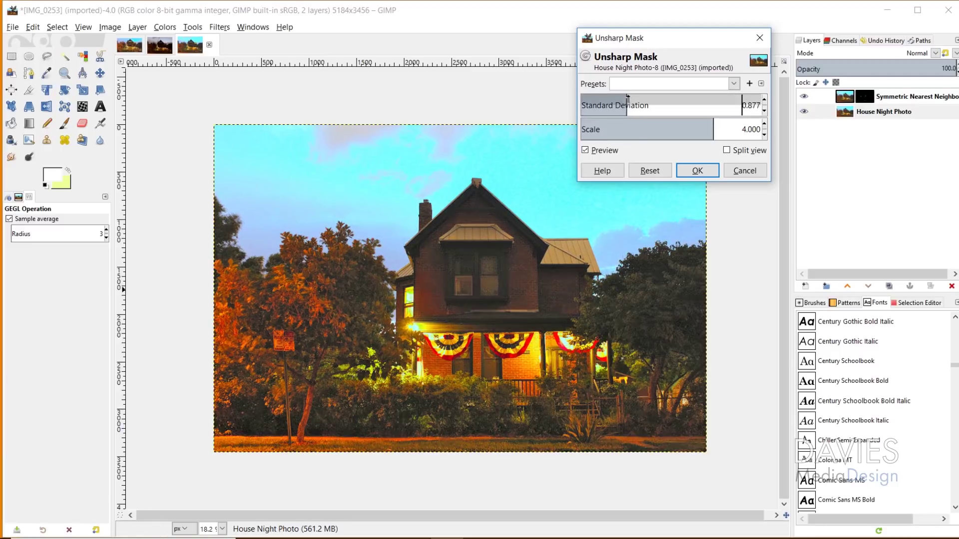
pyautogui.click(632, 100)
pyautogui.moveTo(632, 100); pyautogui.dragTo(641, 100)
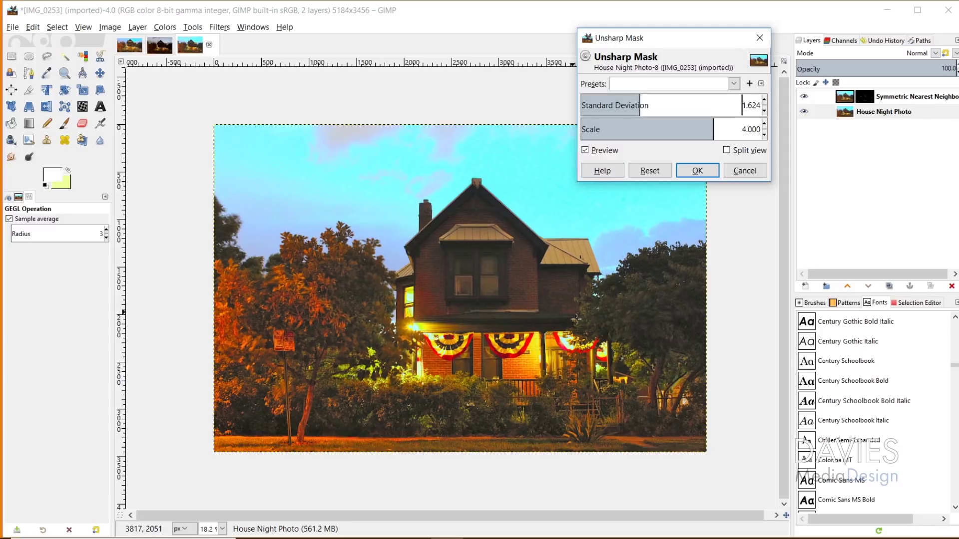
pyautogui.click(644, 102)
# Compare the image with the Unsharp Mask preview off and on, and apply the sharpening.
pyautogui.click(587, 150)
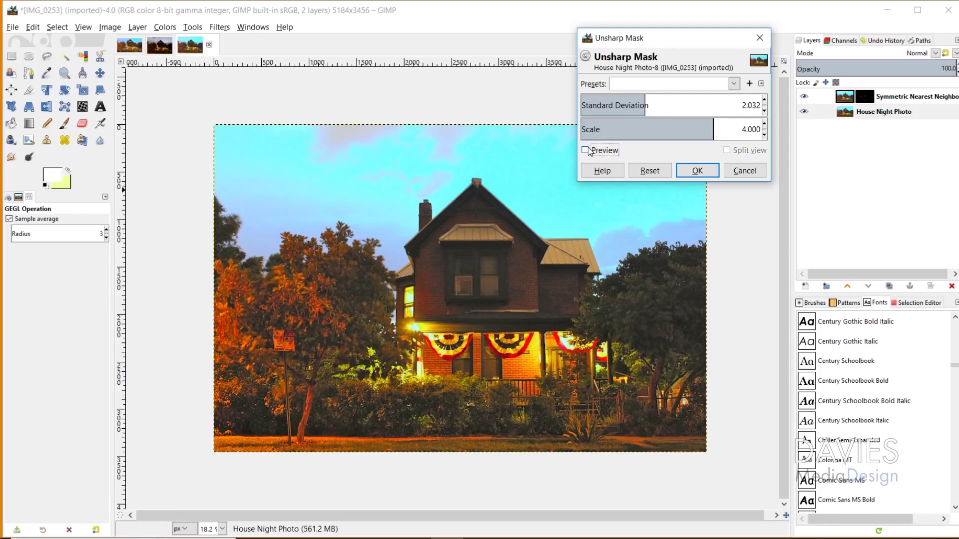
pyautogui.click(589, 150)
pyautogui.click(705, 170)
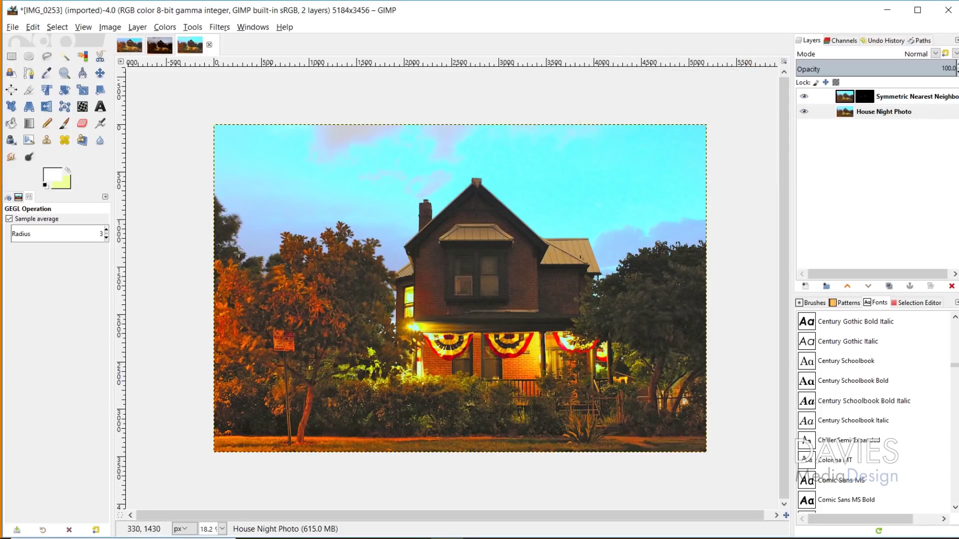
# Crop the image to a fixed 1920:1080 aspect ratio at 5184 × 2916 px, with the crop starting 434 px down.
pyautogui.click(29, 90)
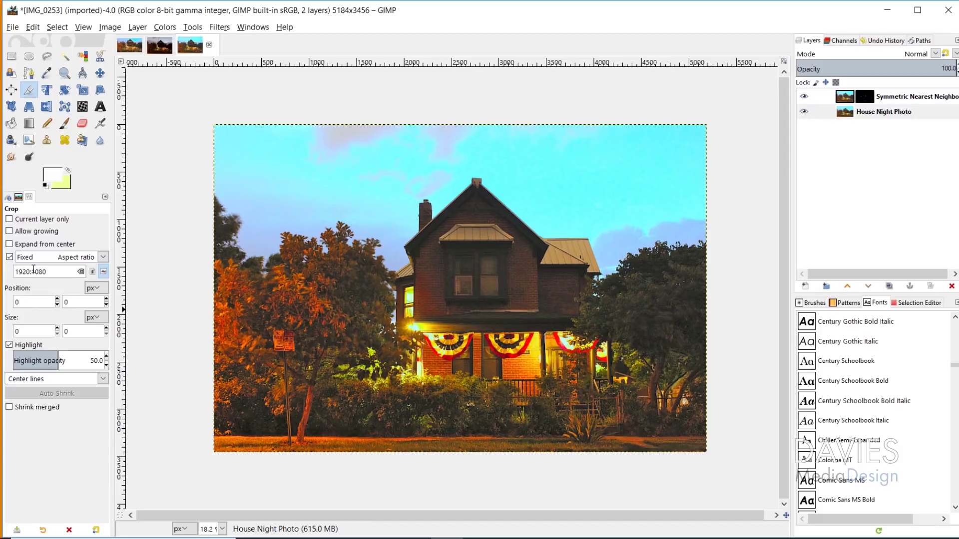
pyautogui.moveTo(229, 154); pyautogui.dragTo(563, 434)
pyautogui.moveTo(232, 394); pyautogui.dragTo(237, 413)
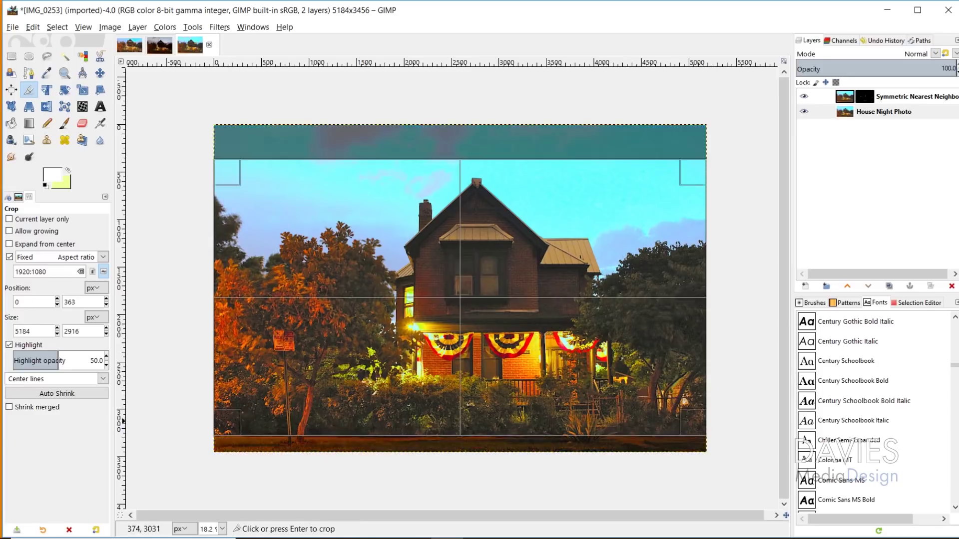
pyautogui.moveTo(406, 385); pyautogui.dragTo(407, 394)
pyautogui.click(520, 277)
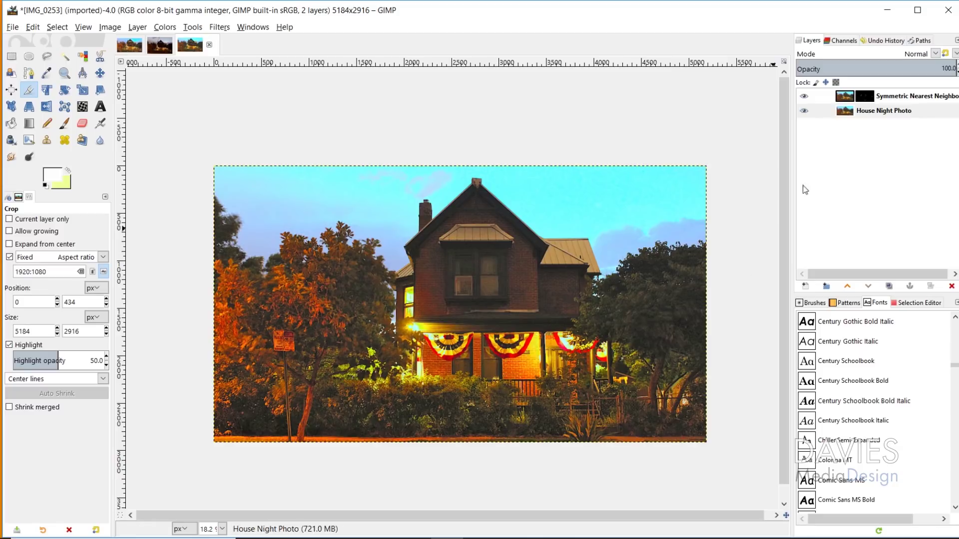
# Create a transparent layer named Lights and move it above the Symmetric Nearest Neighbor layer, with the Paintbrush active.
pyautogui.click(807, 286)
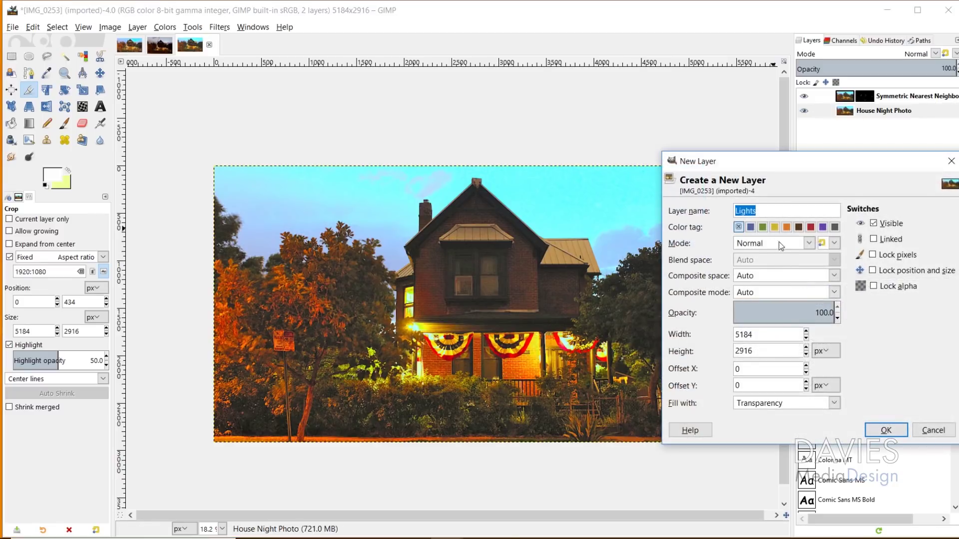
pyautogui.write('Lights')
pyautogui.click(886, 431)
pyautogui.press('p')
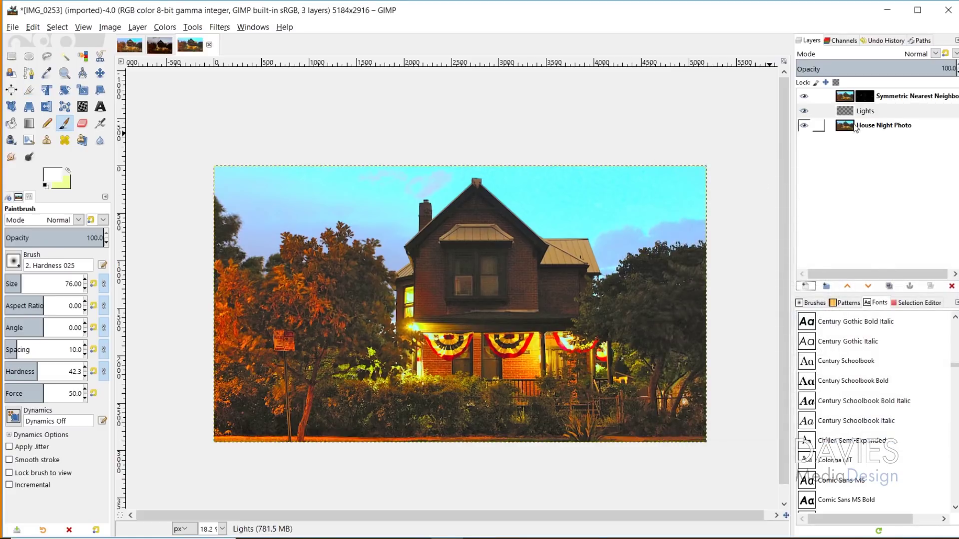
pyautogui.moveTo(852, 112); pyautogui.dragTo(851, 96)
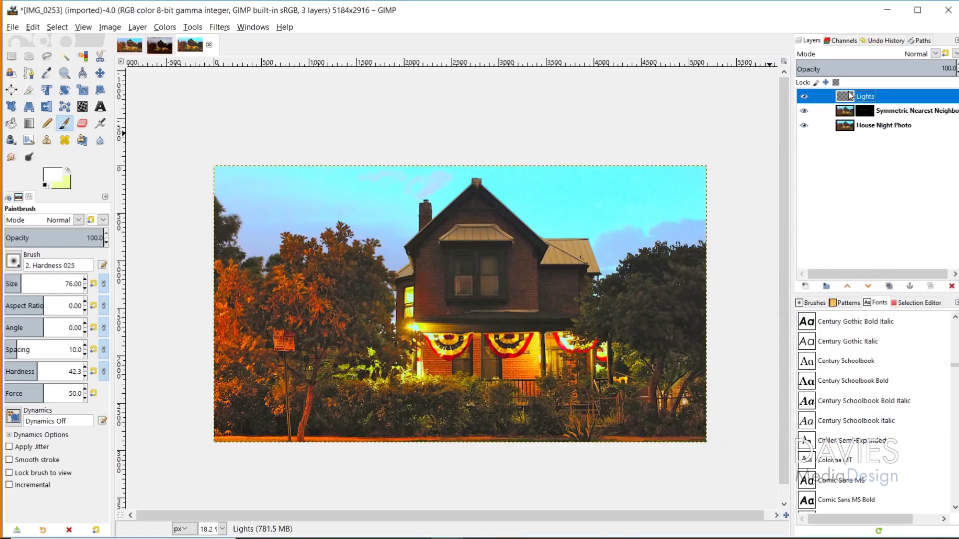
# Sample the yellow glow of the porch light from the House Night Photo layer as foreground color e4ff57.
pyautogui.click(845, 128)
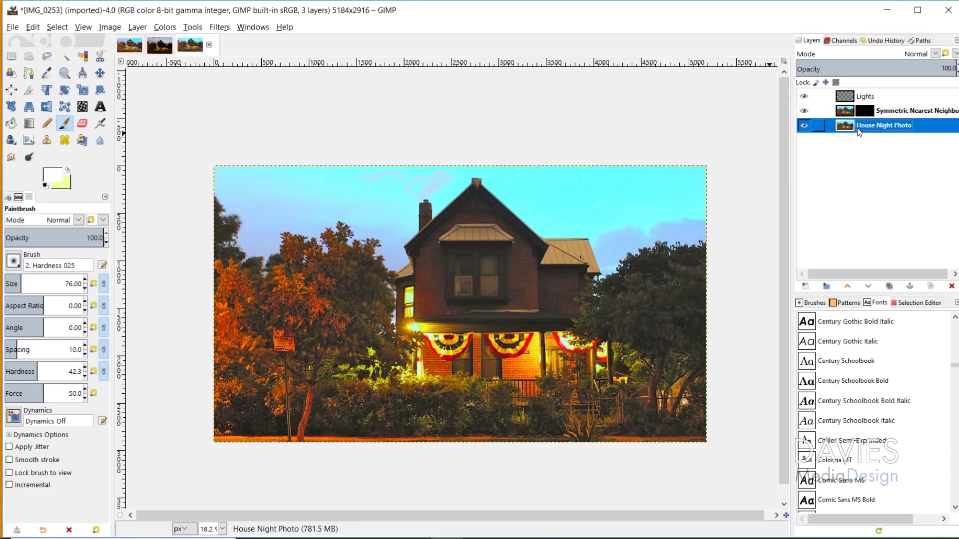
pyautogui.click(56, 181)
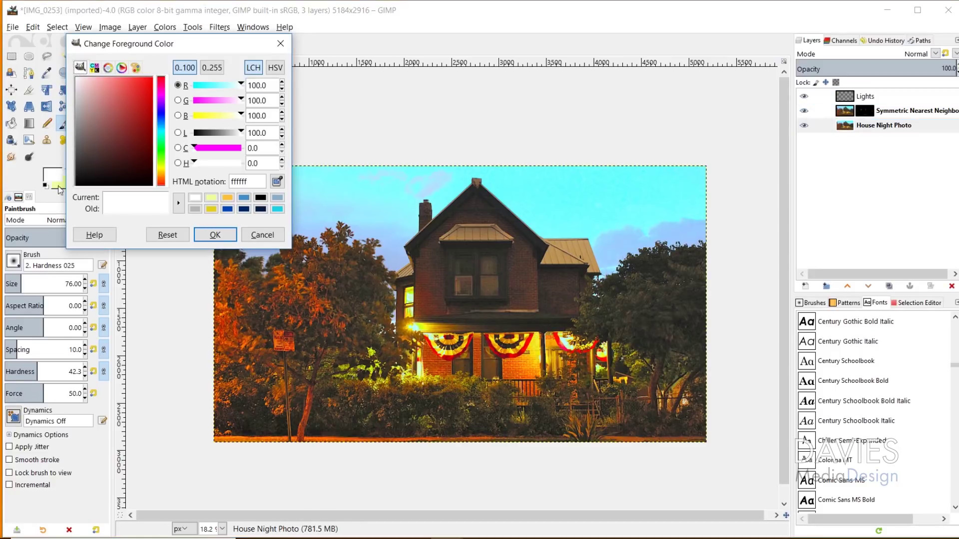
pyautogui.click(277, 182)
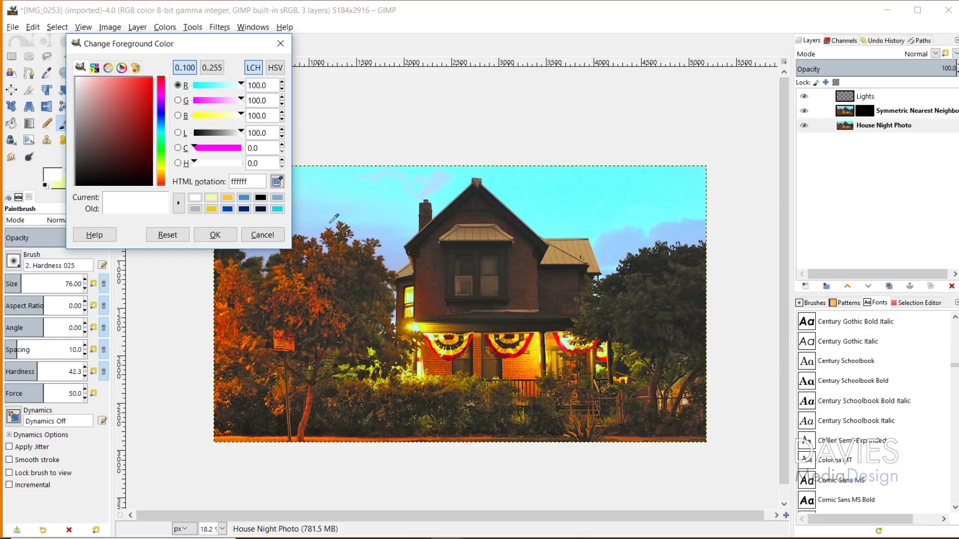
pyautogui.click(411, 326)
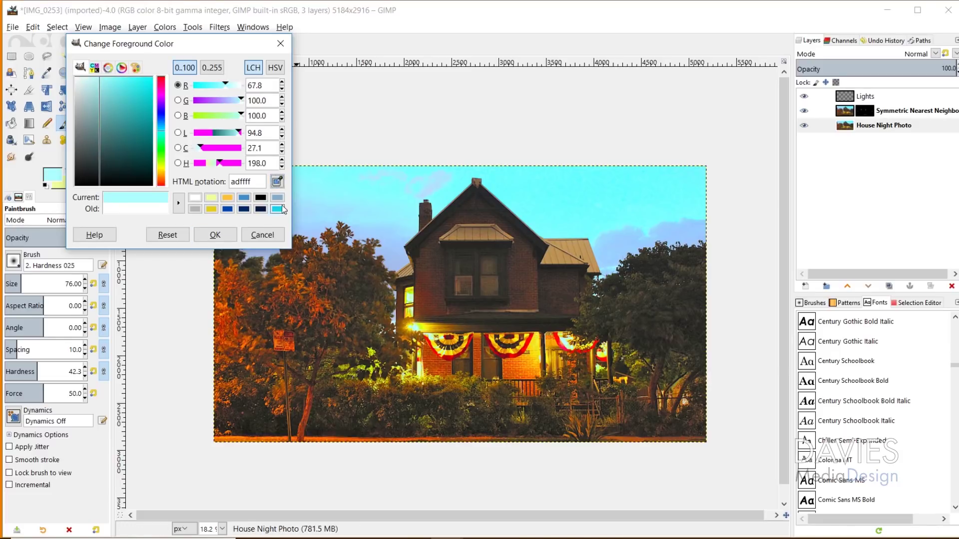
pyautogui.moveTo(424, 323); pyautogui.dragTo(417, 321)
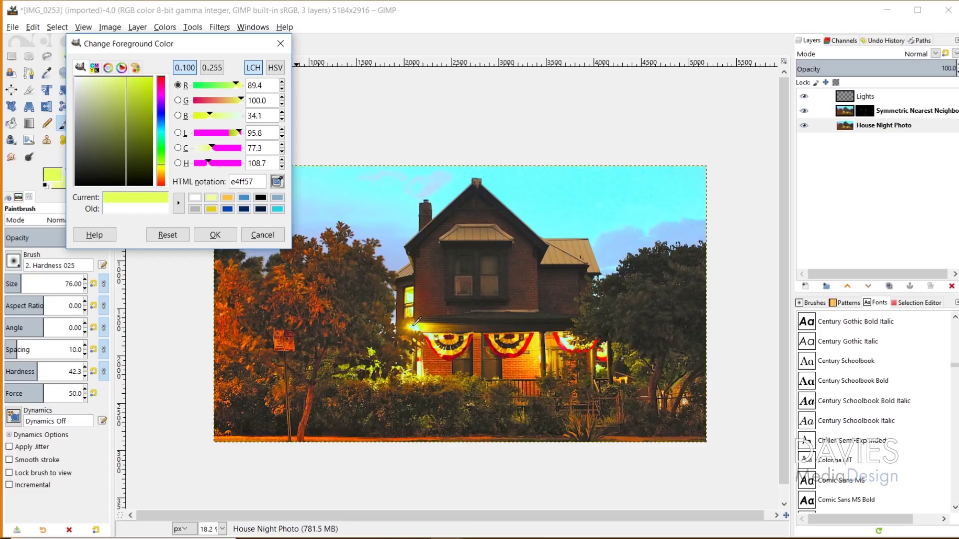
pyautogui.click(220, 237)
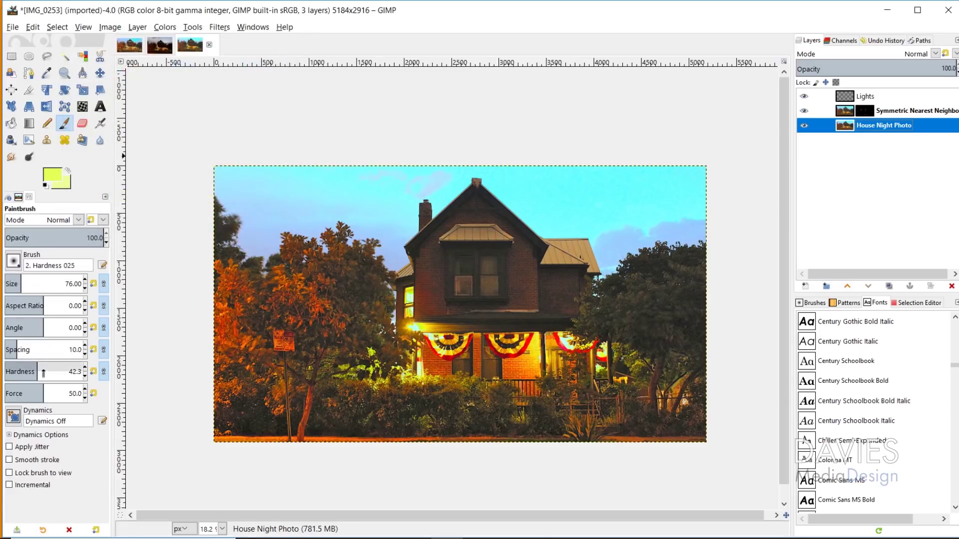
# Set the Paintbrush size to 877.89 and paint soft glows on the Lights layer over the lights at both ends of the porch.
pyautogui.moveTo(30, 286); pyautogui.dragTo(77, 283)
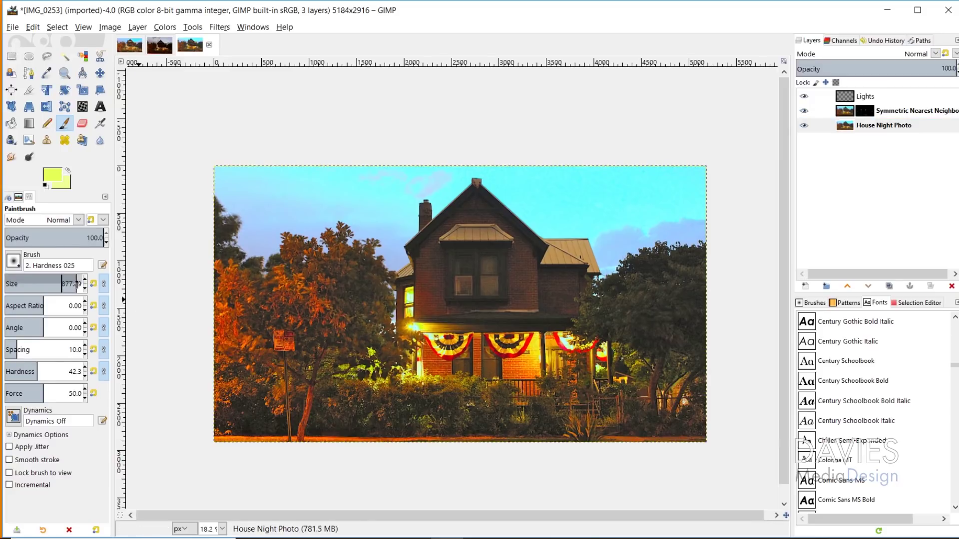
pyautogui.click(852, 99)
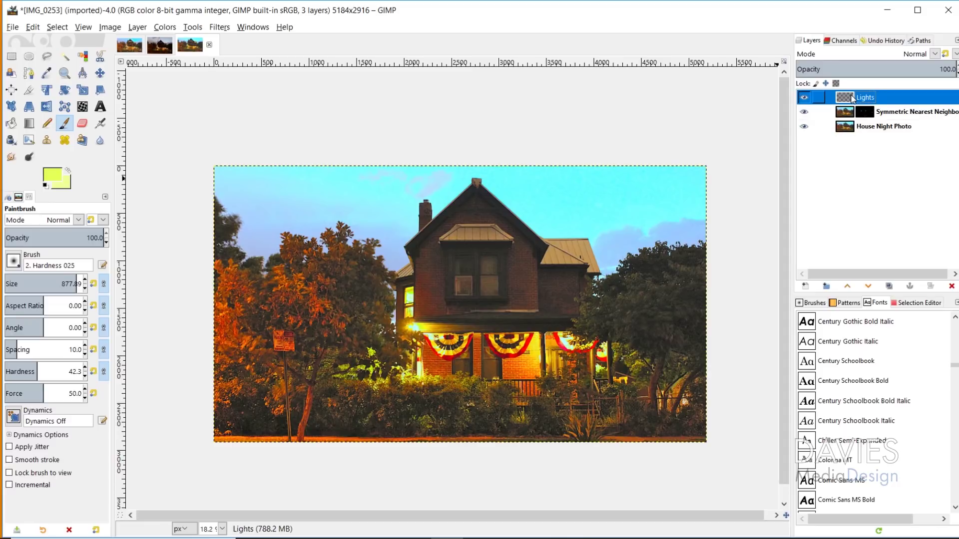
pyautogui.click(408, 317)
pyautogui.moveTo(409, 317); pyautogui.dragTo(403, 306)
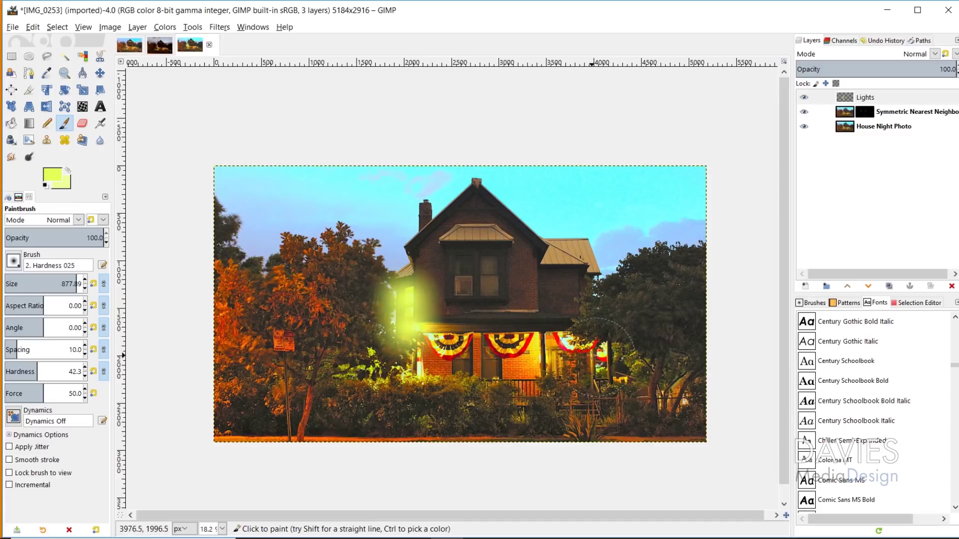
pyautogui.click(564, 340)
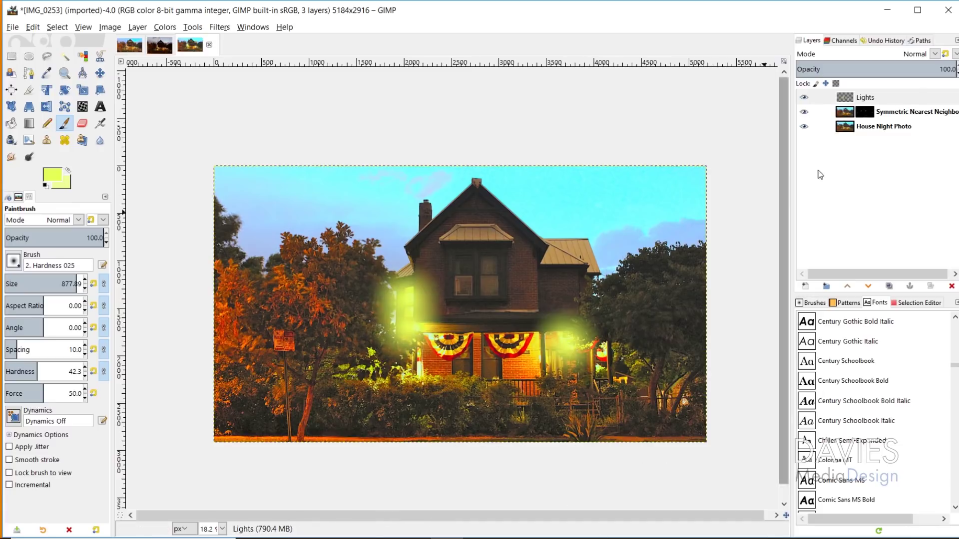
# Set the Lights layer's blend mode to Overlay and shift its hue to -25.1 with Hue-Saturation.
pyautogui.click(935, 53)
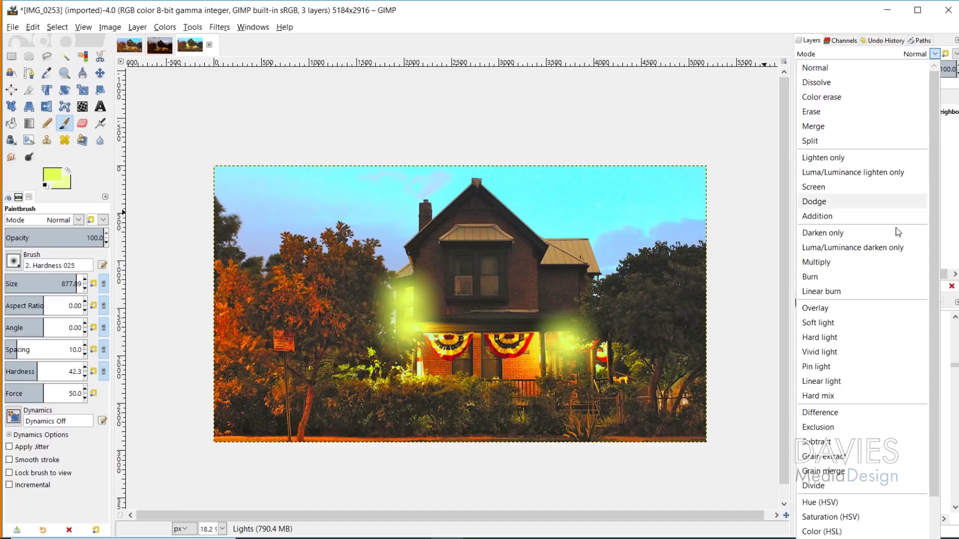
pyautogui.click(869, 309)
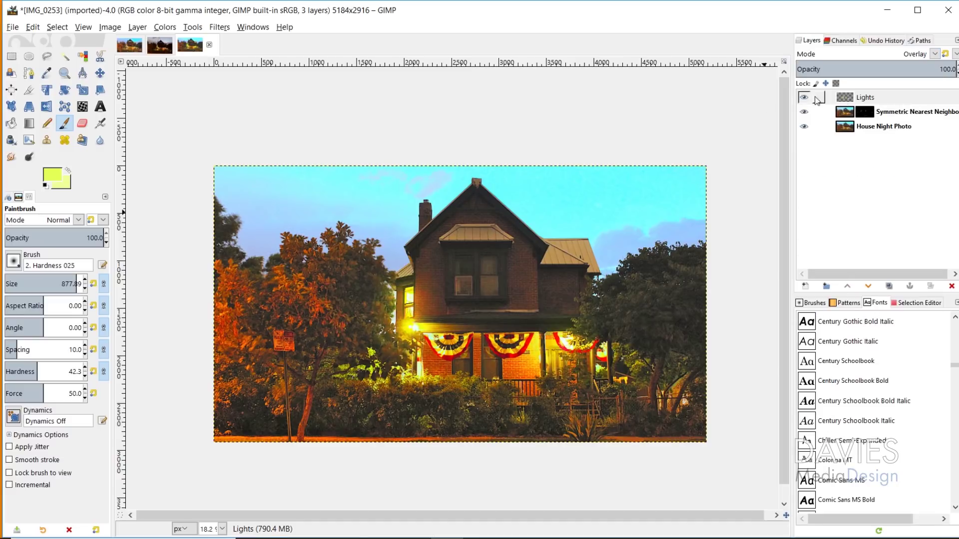
pyautogui.click(175, 27)
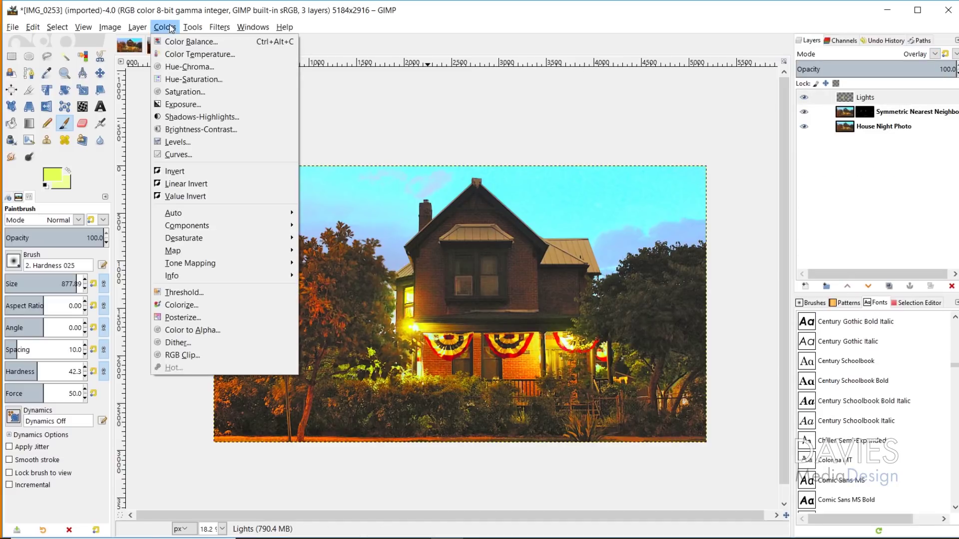
pyautogui.click(200, 76)
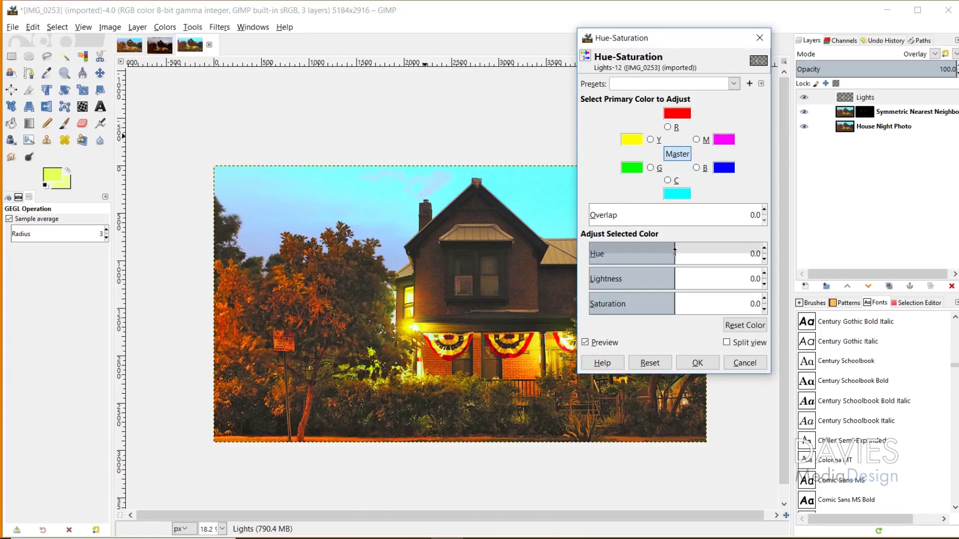
pyautogui.moveTo(675, 249); pyautogui.dragTo(663, 250)
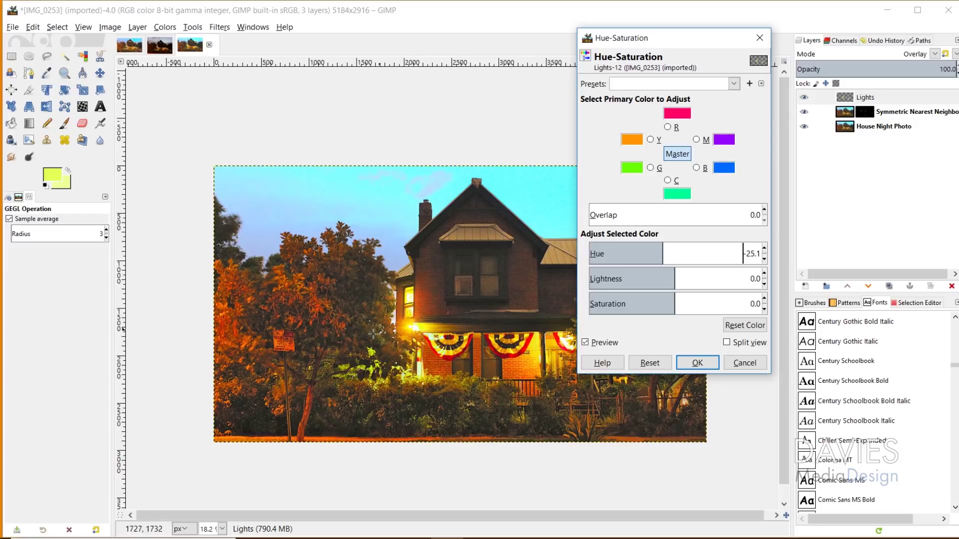
pyautogui.click(700, 363)
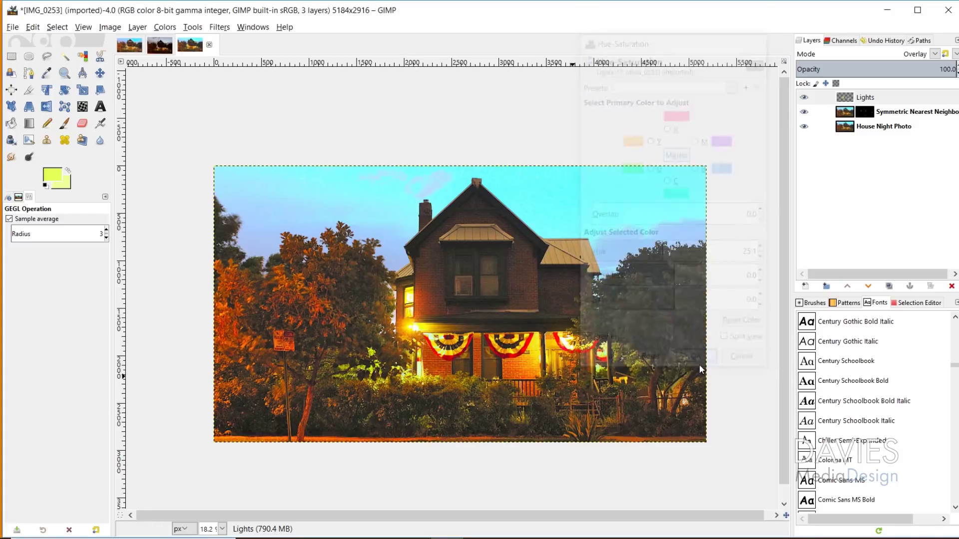
# Compare the photo with the Lights layer hidden and shown, and check the edit against the original IMG_0253 image.
pyautogui.click(804, 97)
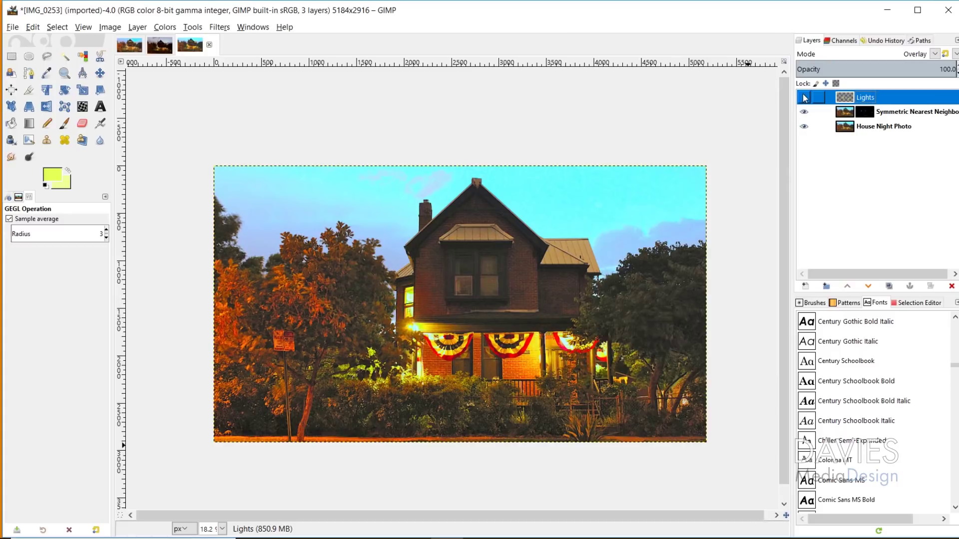
pyautogui.click(804, 98)
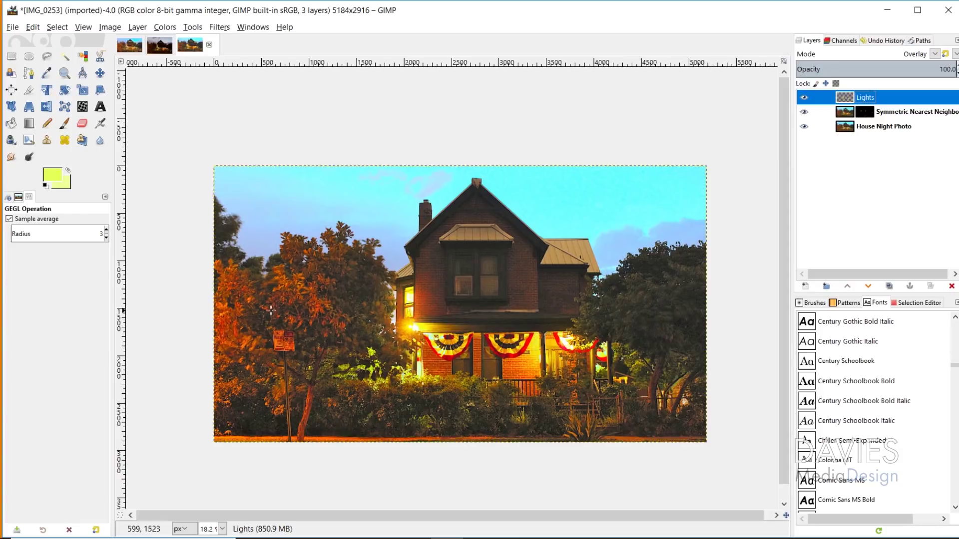
pyautogui.click(160, 45)
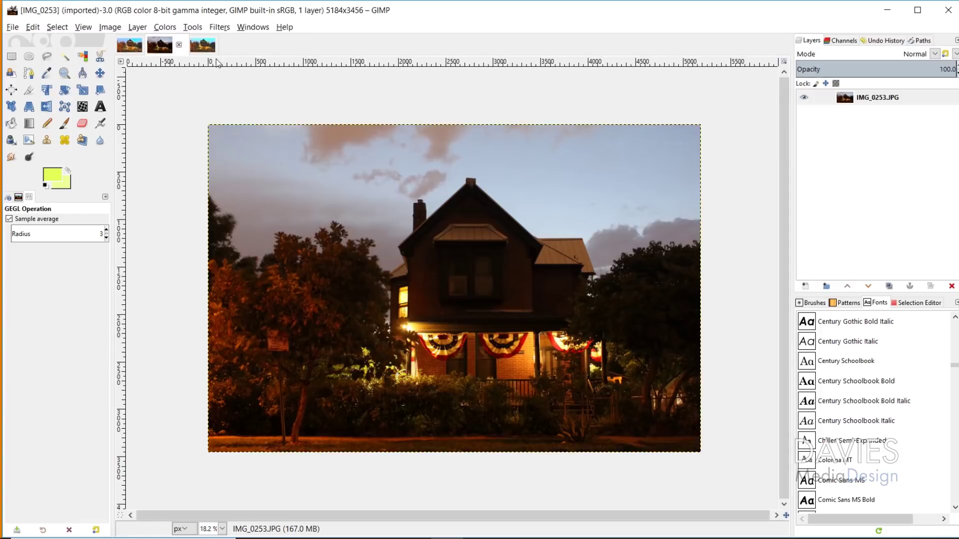
pyautogui.click(202, 46)
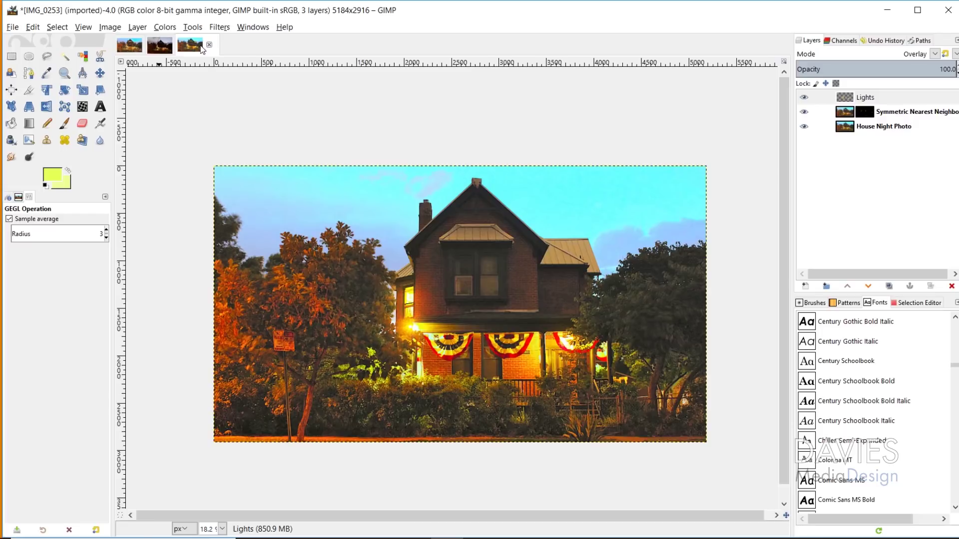